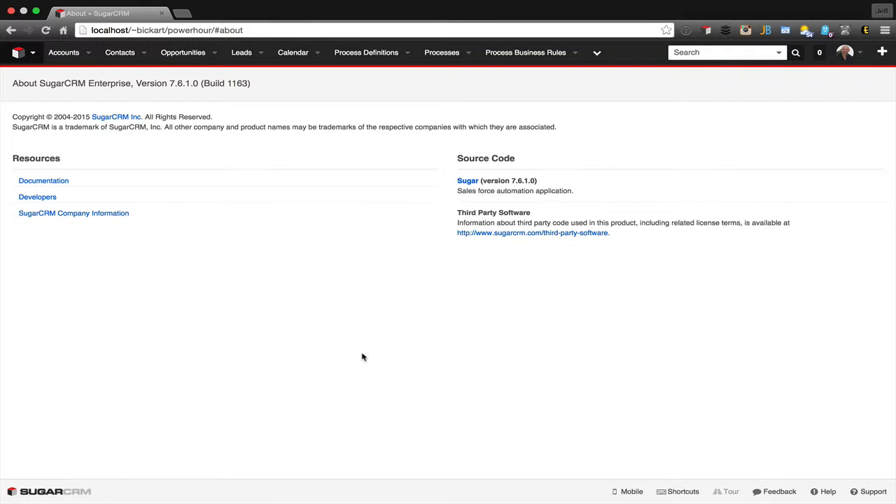
- Go to the Administration page and open the Module Builder developer tool
{"action": "left_click", "coordinate": [18, 53]}
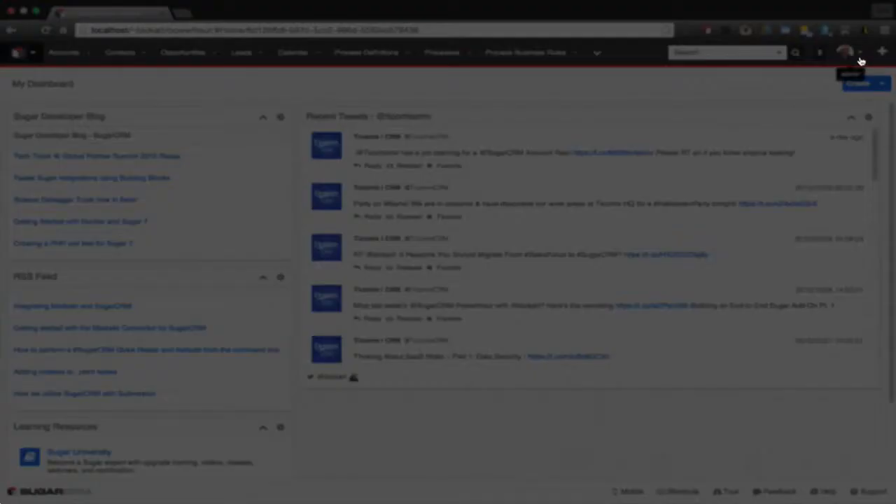
{"action": "left_click", "coordinate": [861, 61]}
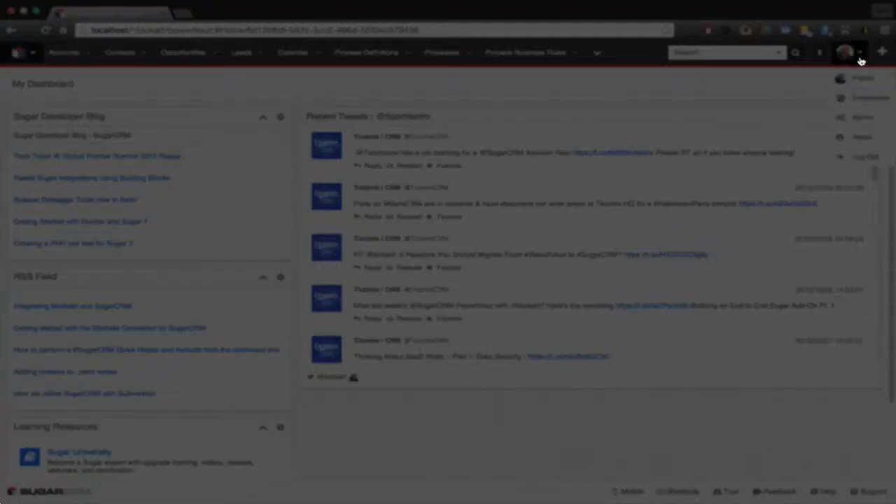
{"action": "left_click", "coordinate": [857, 114]}
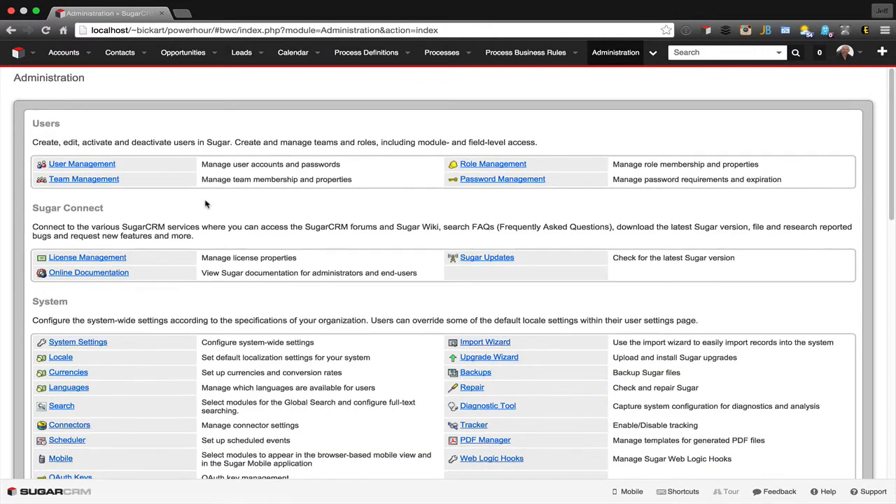
{"action": "scroll", "coordinate": [205, 204], "scroll_direction": "down", "scroll_amount": 6}
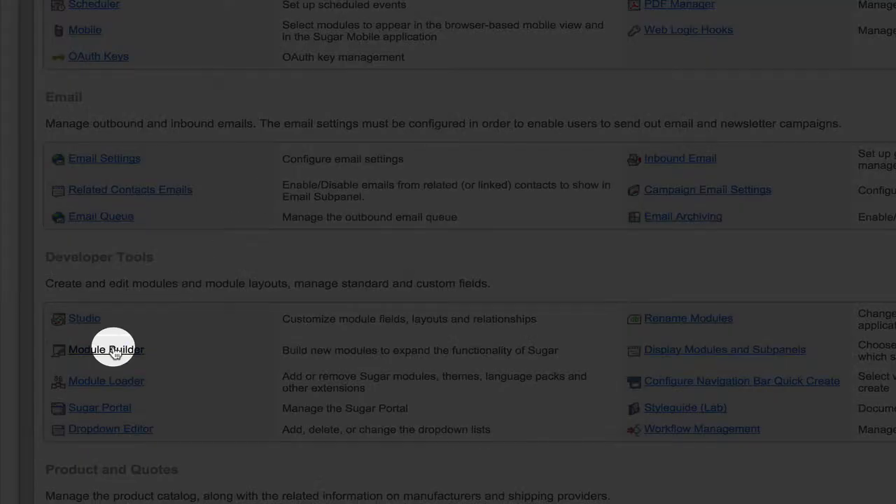
{"action": "left_click", "coordinate": [107, 350]}
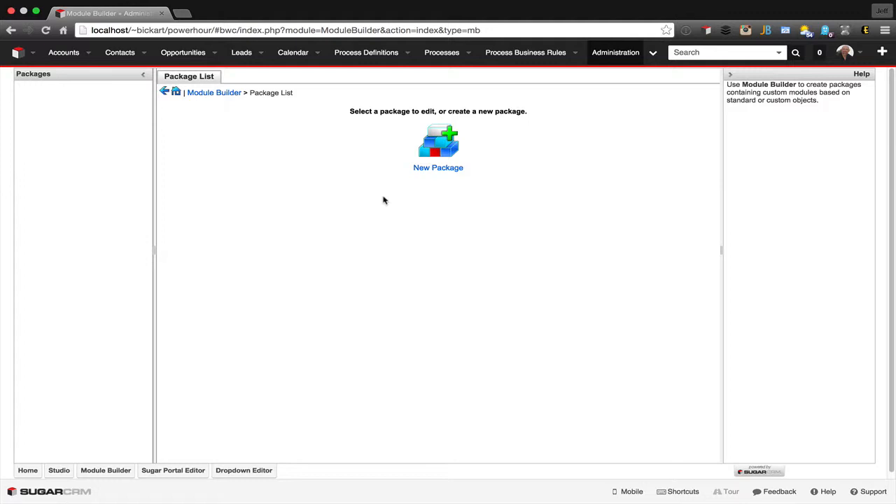
- Start a new package and name it SMSTemplate
{"action": "left_click", "coordinate": [438, 144]}
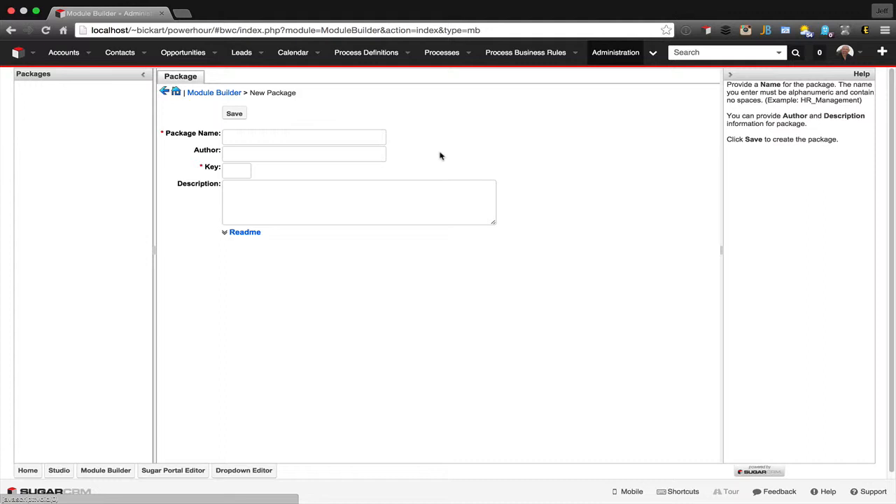
{"action": "left_click", "coordinate": [365, 136]}
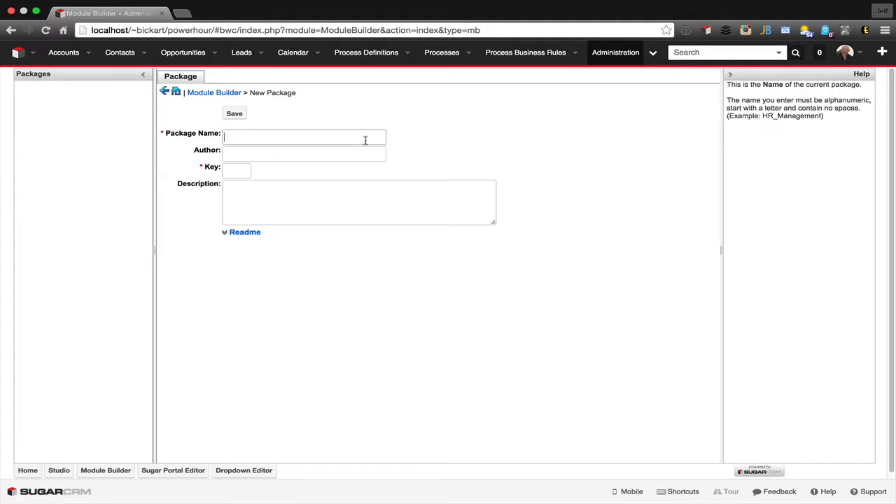
{"action": "type", "text": "SMS Te"}
{"action": "type", "text": "xt"}
{"action": "key", "text": "BackSpace"}
{"action": "key", "text": "BackSpace"}
{"action": "key", "text": "BackSpace"}
{"action": "key", "text": "BackSpace"}
{"action": "key", "text": "BackSpace"}
{"action": "type", "text": "Template"}
- Enter the author's full name, set the package key to PH, and save the package
{"action": "key", "text": "Tab"}
{"action": "type", "text": "Jeff Bickart"}
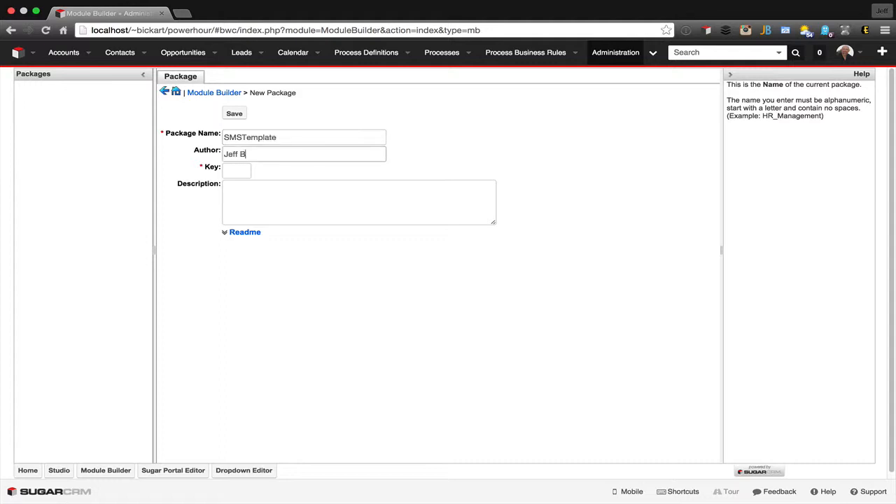
{"action": "key", "text": "Tab"}
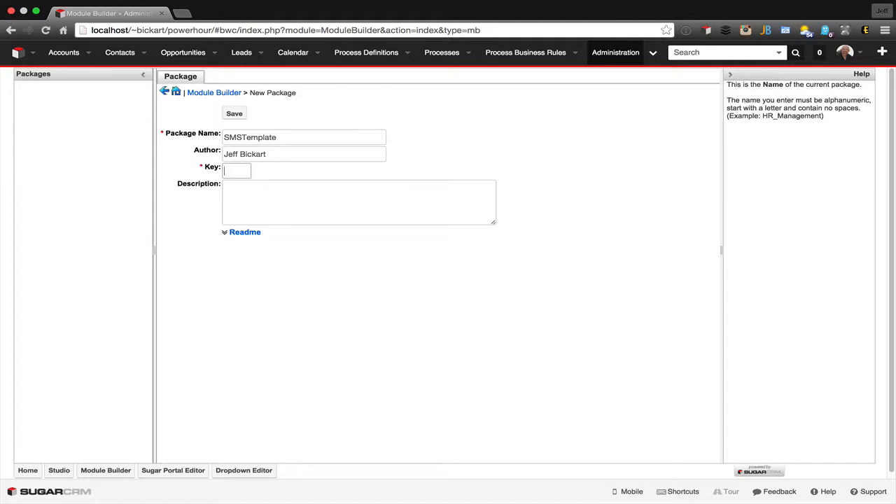
{"action": "type", "text": "PH"}
{"action": "left_click", "coordinate": [351, 184]}
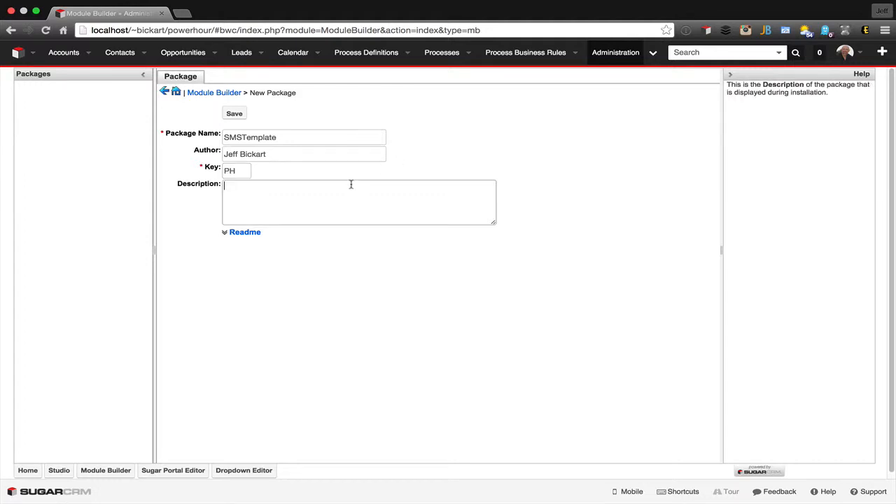
{"action": "left_click", "coordinate": [241, 232]}
{"action": "left_click", "coordinate": [265, 280]}
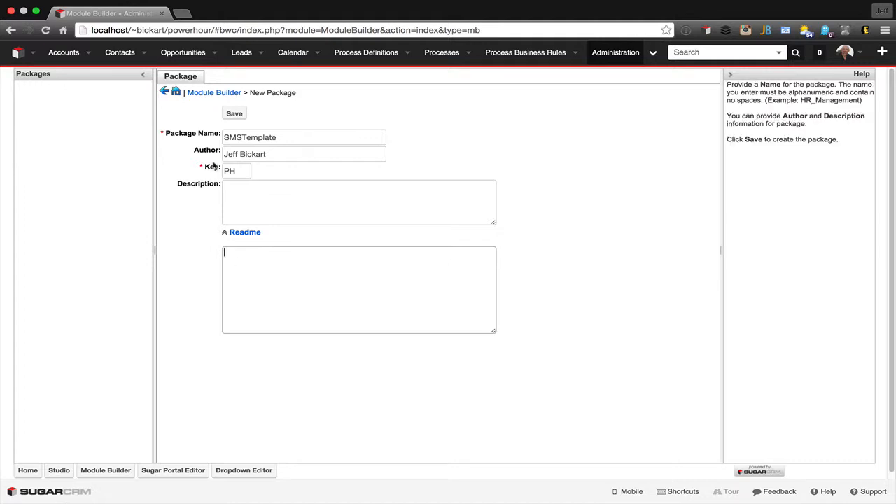
{"action": "left_click", "coordinate": [235, 113]}
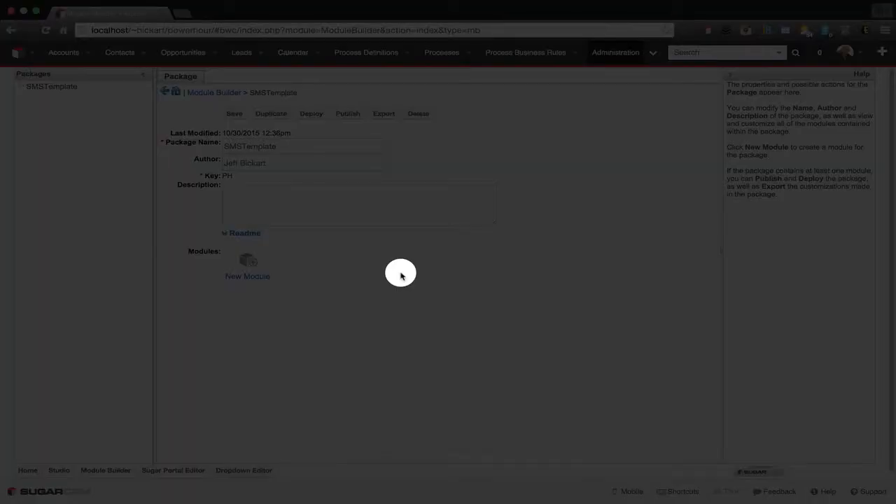
- Add a module named SMSTemplate to the package, with plural label SMS Templates and singular label SMS Template
{"action": "left_click", "coordinate": [245, 260]}
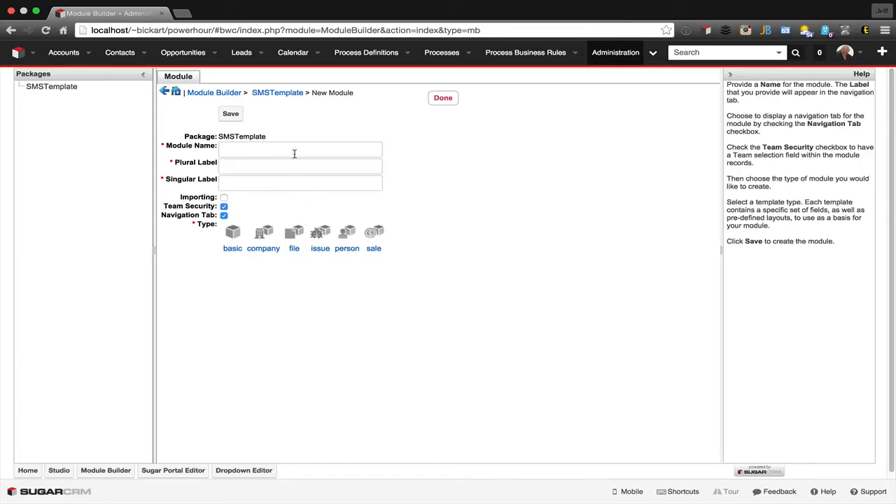
{"action": "left_click", "coordinate": [293, 151]}
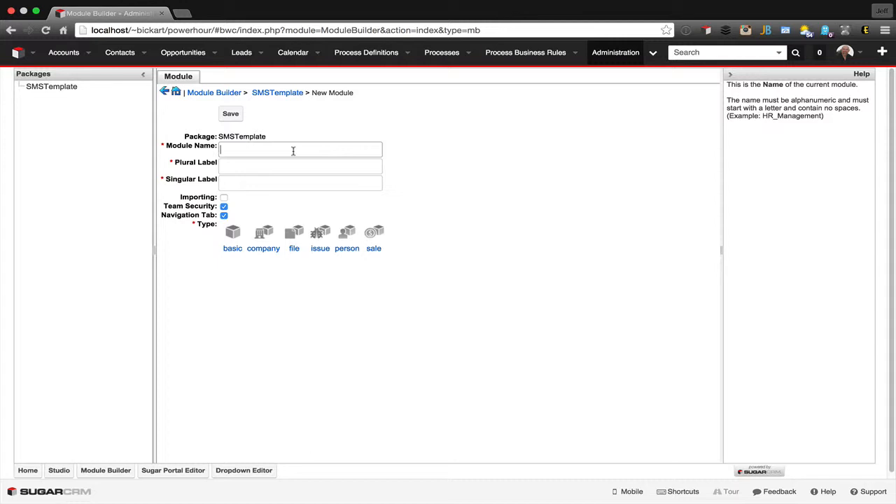
{"action": "type", "text": "SM"}
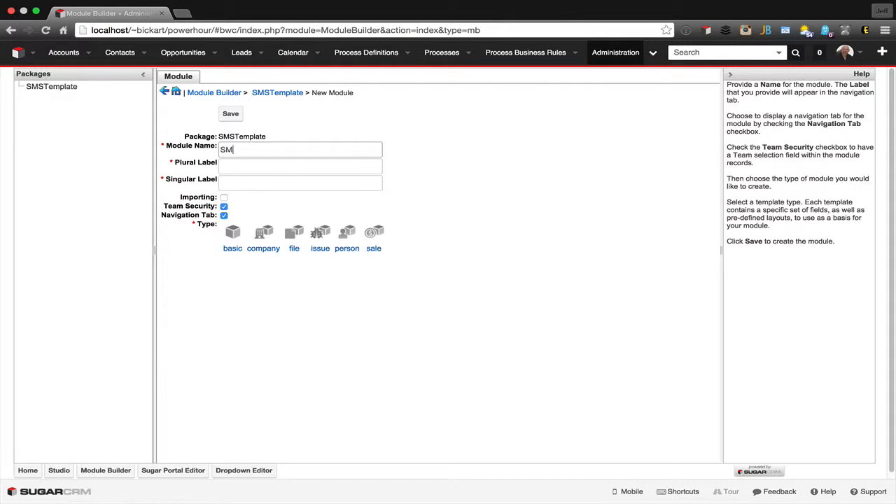
{"action": "type", "text": "STemplate"}
{"action": "key", "text": "Tab"}
{"action": "type", "text": "SM"}
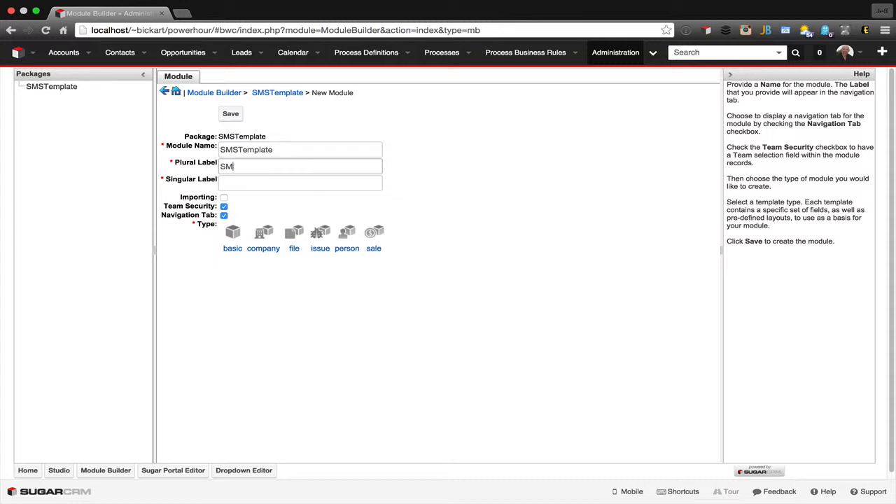
{"action": "type", "text": "S Templates"}
{"action": "key", "text": "Tab"}
{"action": "type", "text": "SMS Ta"}
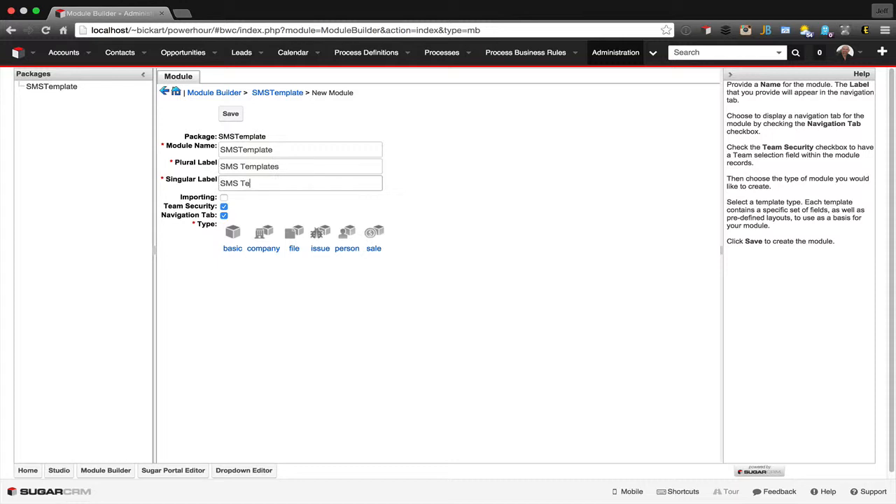
{"action": "type", "text": "mplate"}
- Enable importing for the module, choose the basic type, and save it
{"action": "left_click", "coordinate": [225, 199]}
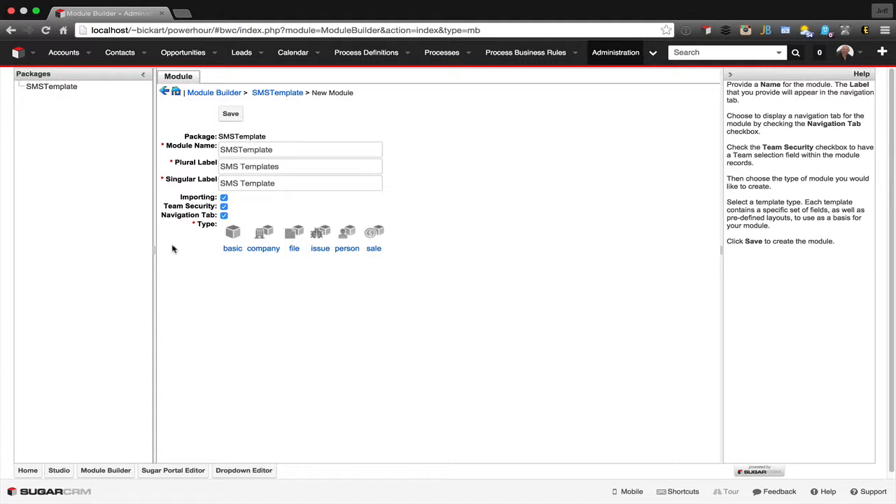
{"action": "left_click", "coordinate": [238, 235]}
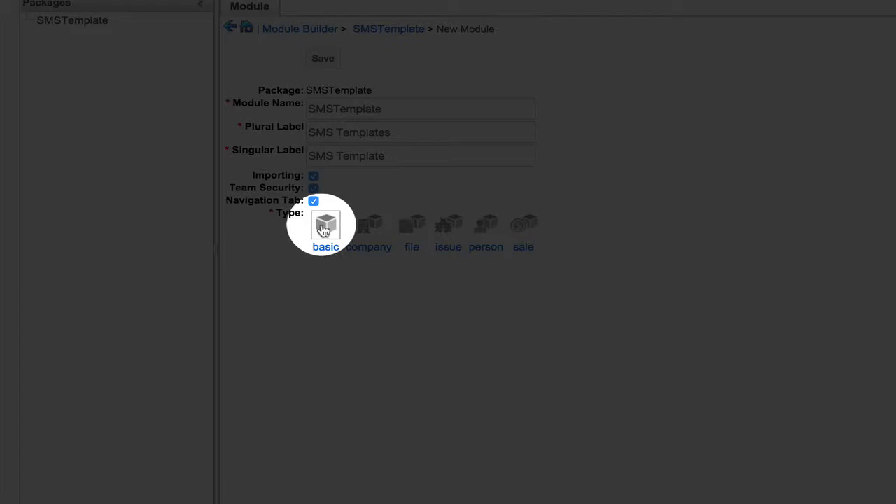
{"action": "left_click", "coordinate": [323, 229]}
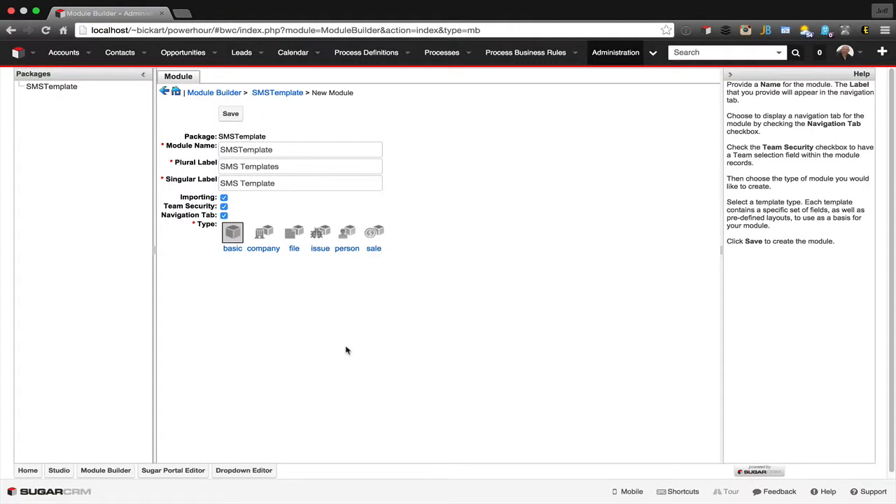
{"action": "left_click", "coordinate": [230, 114]}
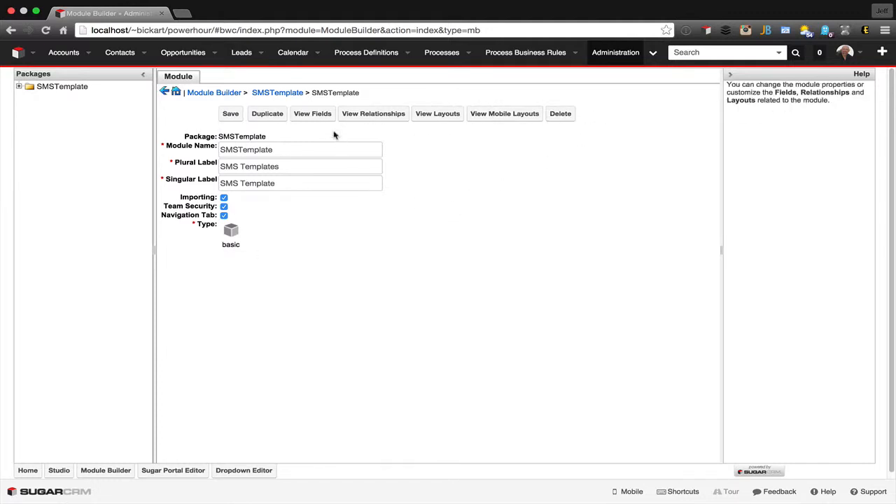
- Change the module's description field label to Message, make the field required and audited, and save it
{"action": "left_click", "coordinate": [313, 116]}
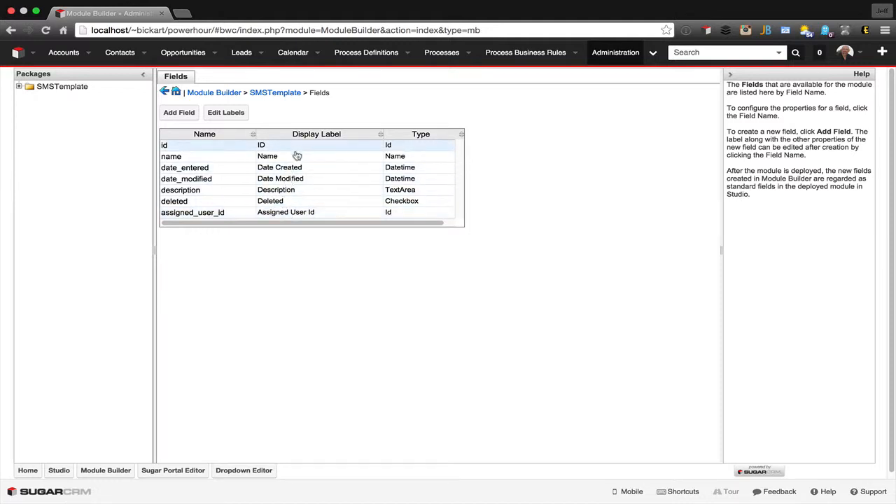
{"action": "left_click", "coordinate": [293, 196]}
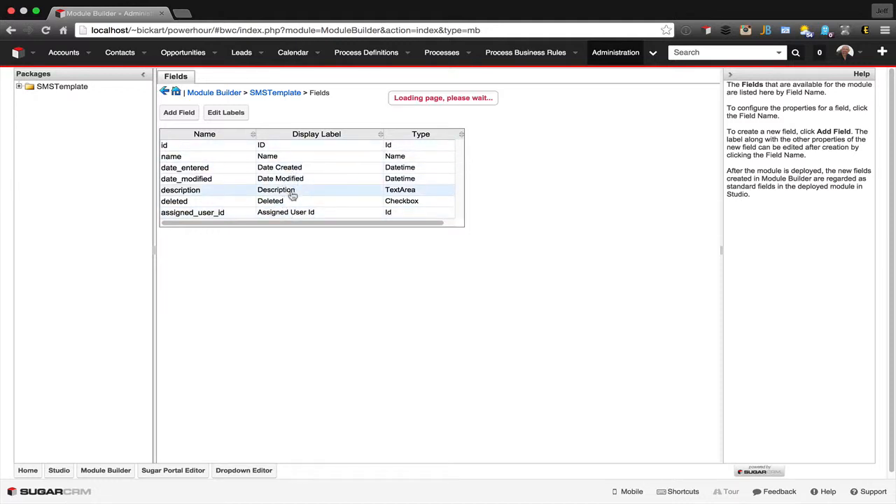
{"action": "double_click", "coordinate": [258, 142]}
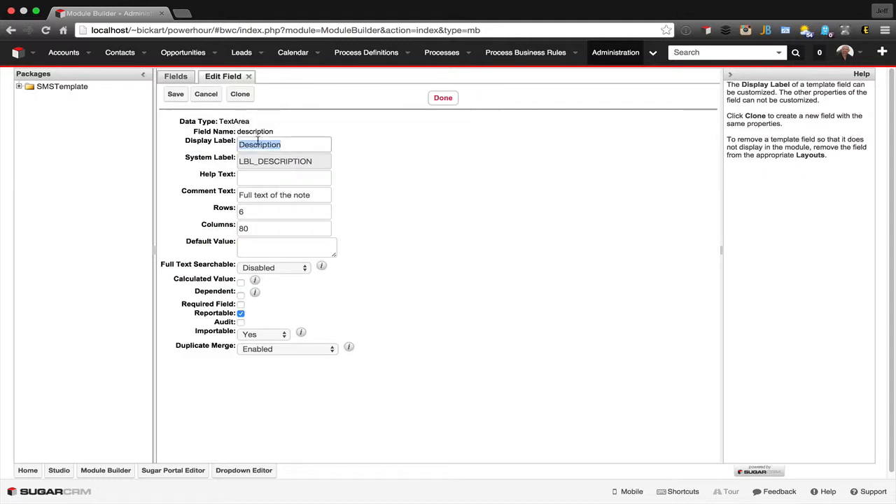
{"action": "type", "text": "Message"}
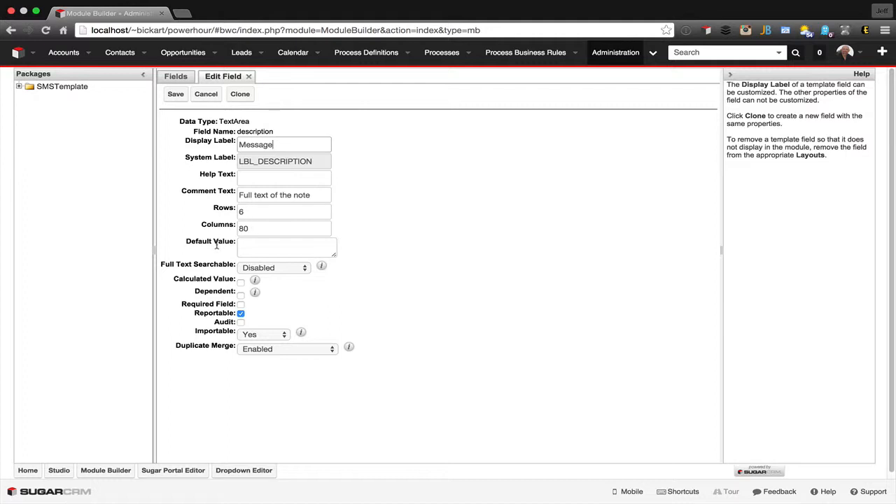
{"action": "left_click", "coordinate": [241, 305]}
{"action": "left_click", "coordinate": [241, 323]}
{"action": "left_click", "coordinate": [175, 94]}
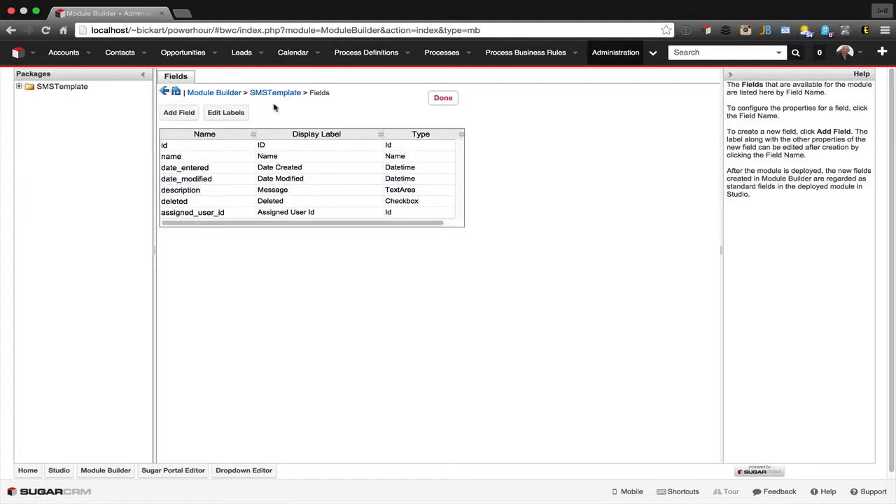
- In the module's Record View layout, move the Message row into Business Card and the Assigned to/Teams row to the start of Show more
{"action": "left_click", "coordinate": [279, 94]}
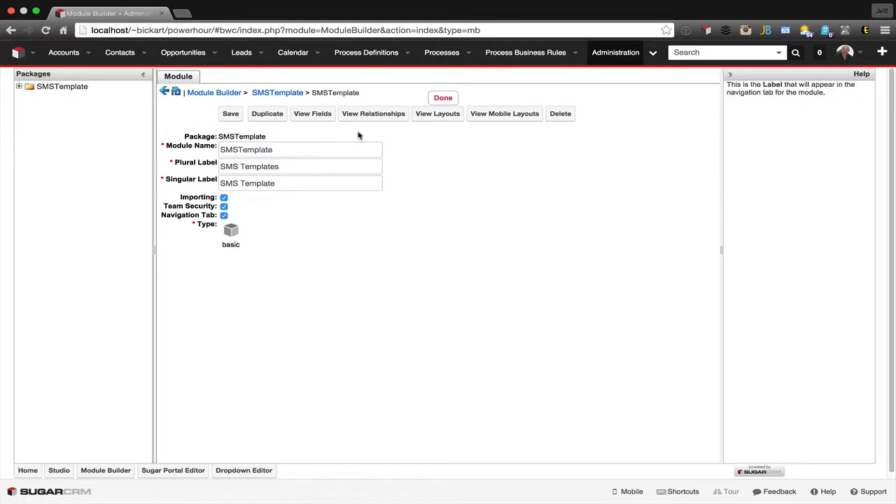
{"action": "left_click", "coordinate": [442, 119]}
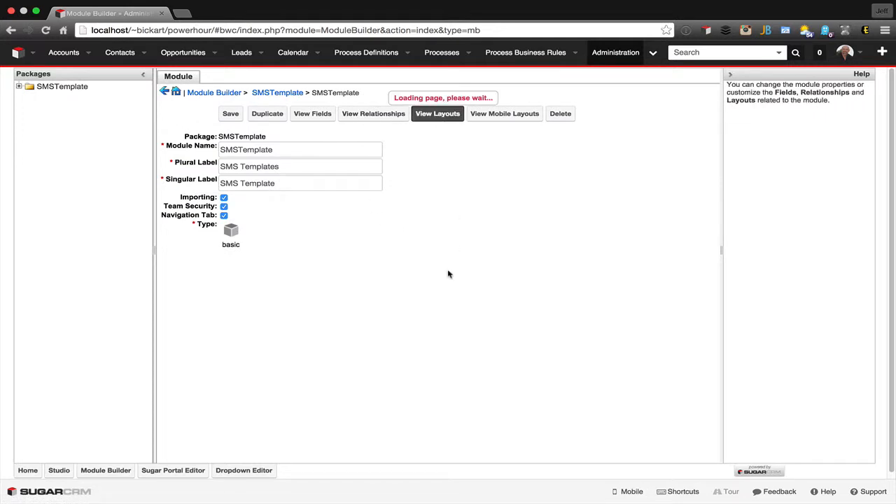
{"action": "left_click", "coordinate": [274, 138]}
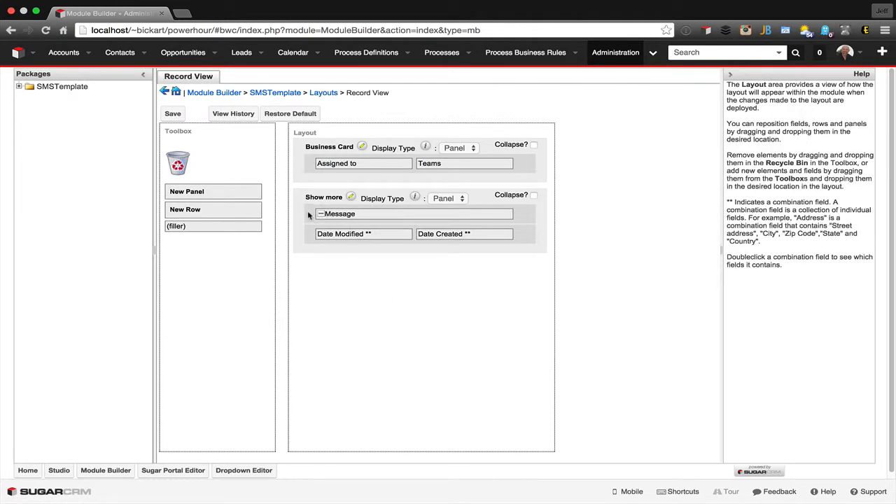
{"action": "left_click_drag", "start_coordinate": [307, 211], "coordinate": [311, 181]}
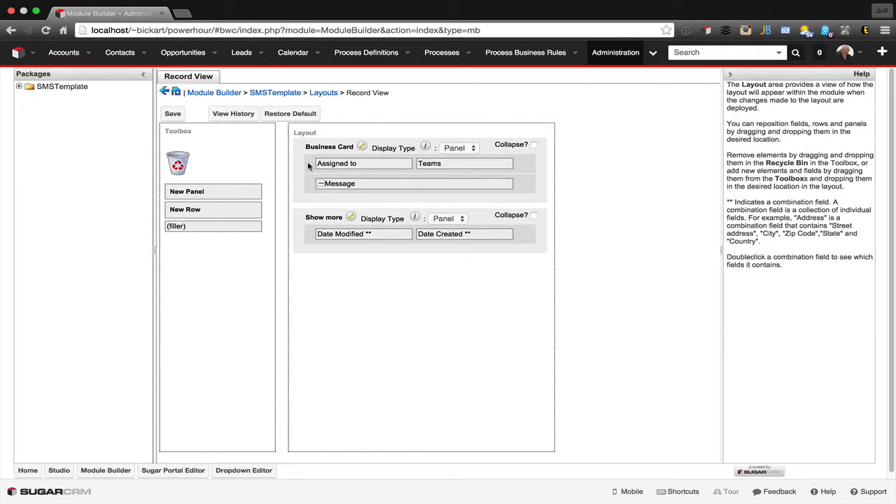
{"action": "left_click_drag", "start_coordinate": [308, 165], "coordinate": [307, 213]}
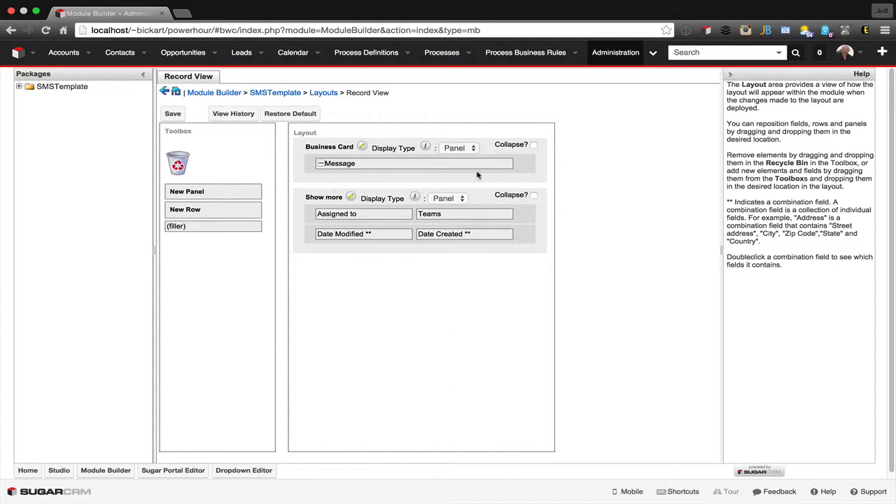
- Keep Business Card displayed as a Panel, set the Show more panel to collapse, and save the Record View layout
{"action": "left_click", "coordinate": [462, 149]}
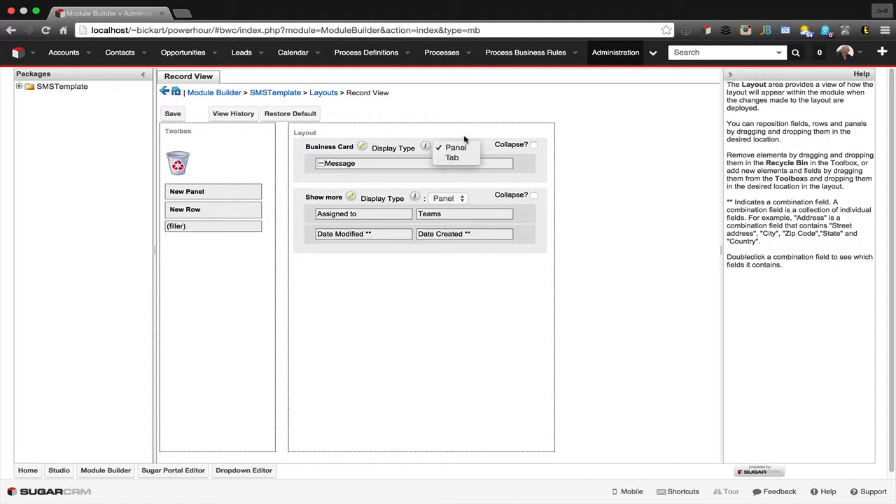
{"action": "left_click", "coordinate": [465, 140]}
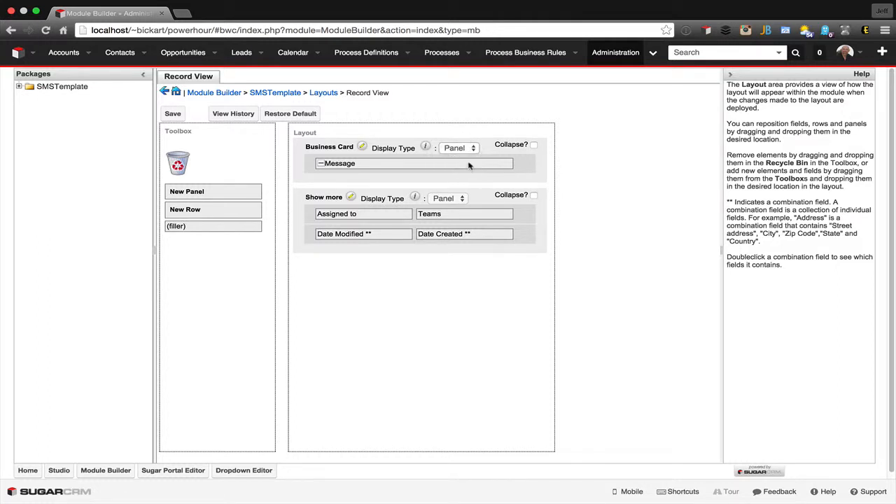
{"action": "left_click", "coordinate": [533, 197]}
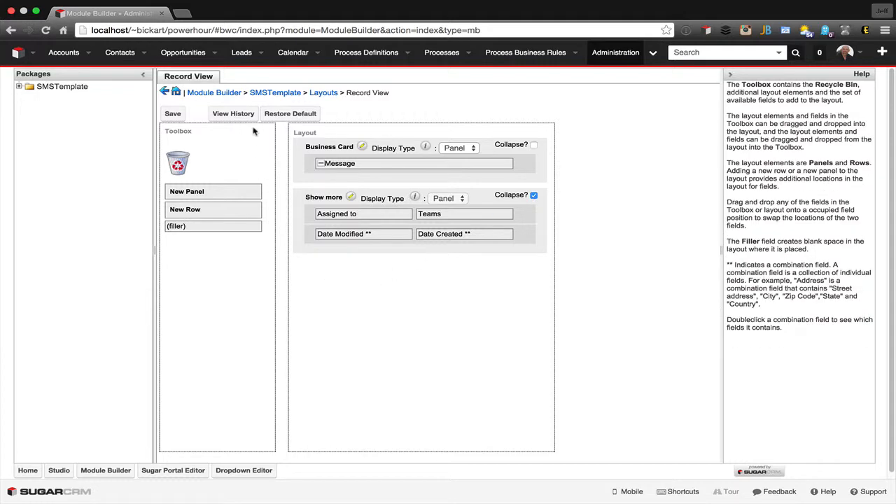
{"action": "left_click", "coordinate": [173, 113]}
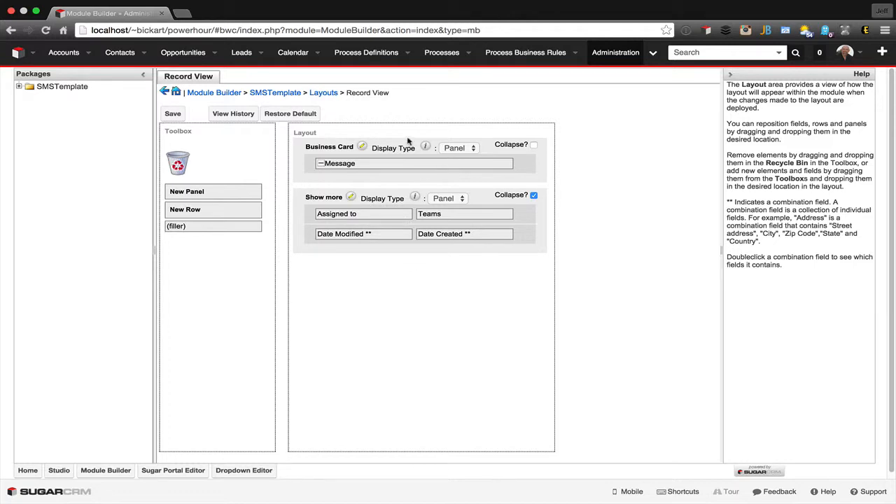
- In the List View layout, place Message below Name in Default, move Date Modified, Date Created and Modified By to Available, and save
{"action": "left_click", "coordinate": [322, 94]}
{"action": "left_click", "coordinate": [446, 135]}
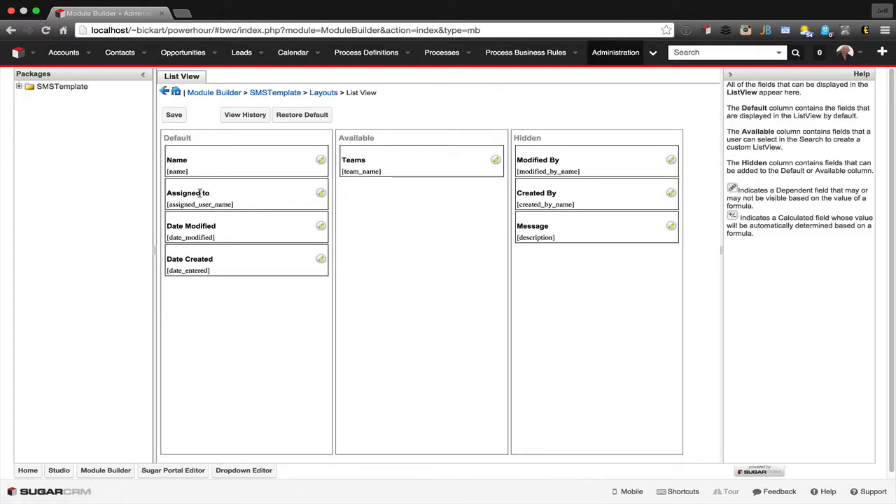
{"action": "left_click_drag", "start_coordinate": [566, 226], "coordinate": [219, 186]}
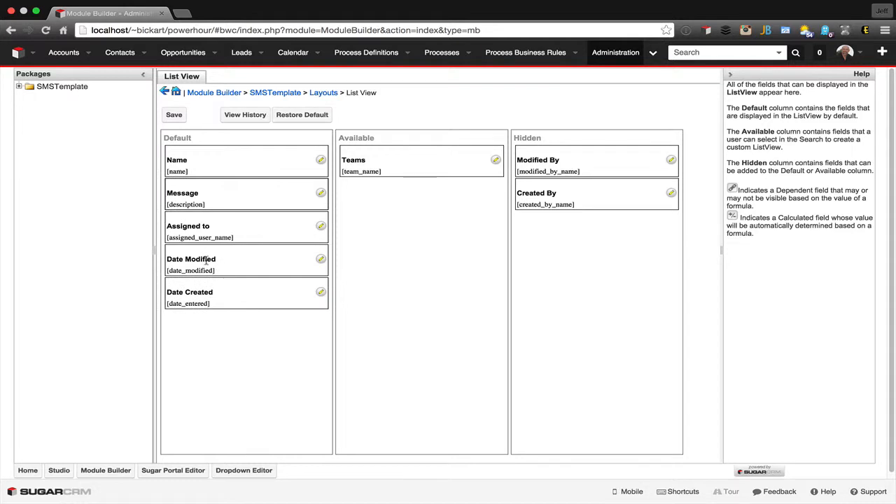
{"action": "left_click_drag", "start_coordinate": [207, 261], "coordinate": [373, 179]}
{"action": "left_click_drag", "start_coordinate": [208, 256], "coordinate": [378, 184]}
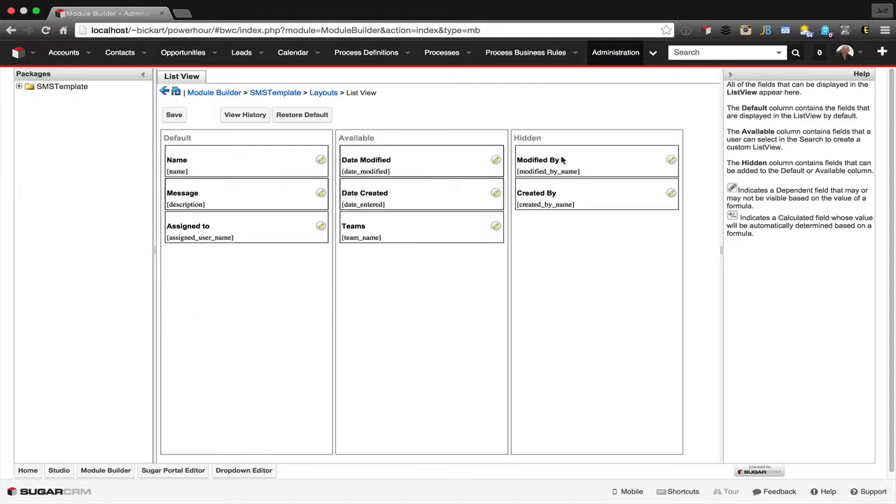
{"action": "left_click_drag", "start_coordinate": [561, 160], "coordinate": [393, 184]}
{"action": "left_click", "coordinate": [175, 115]}
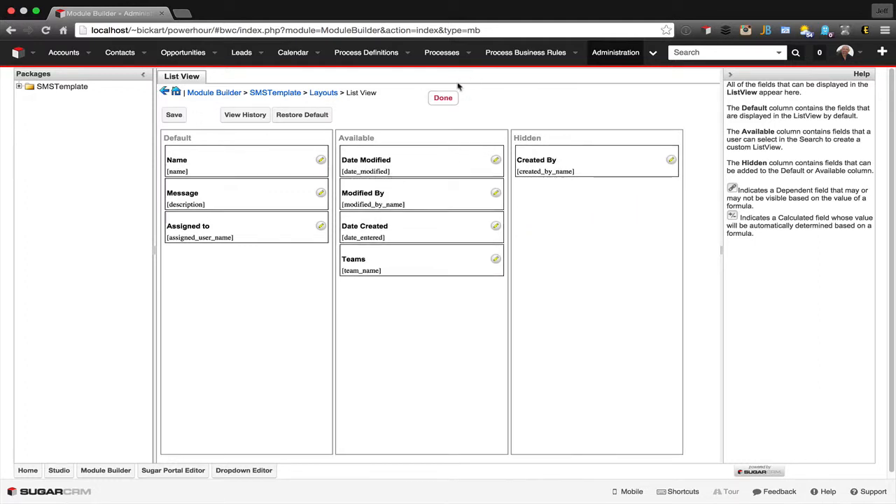
{"action": "left_click", "coordinate": [324, 93]}
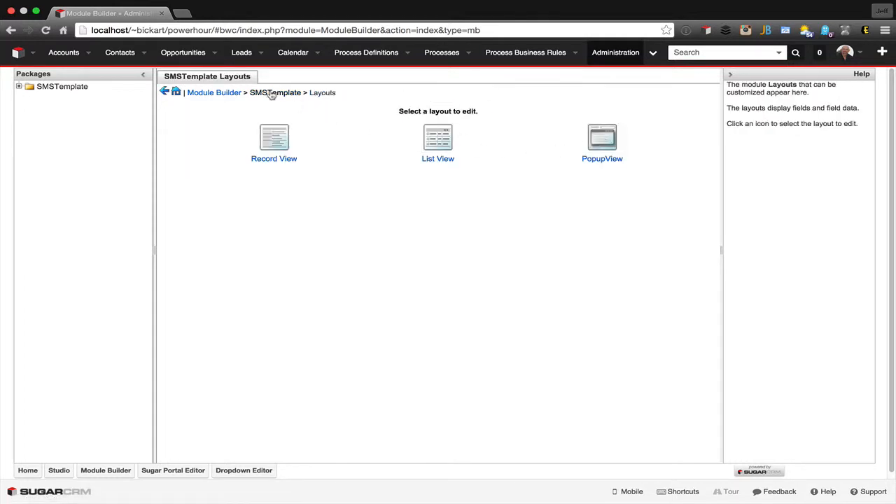
{"action": "left_click", "coordinate": [601, 139]}
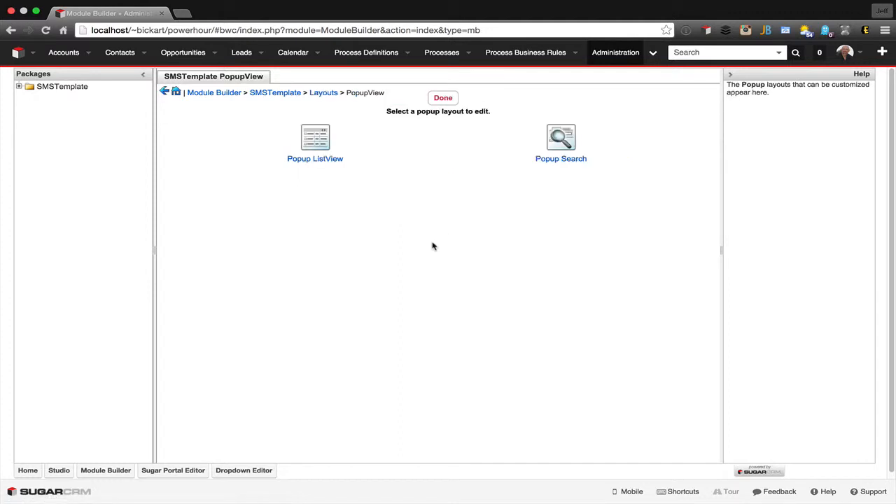
{"action": "left_click", "coordinate": [273, 94]}
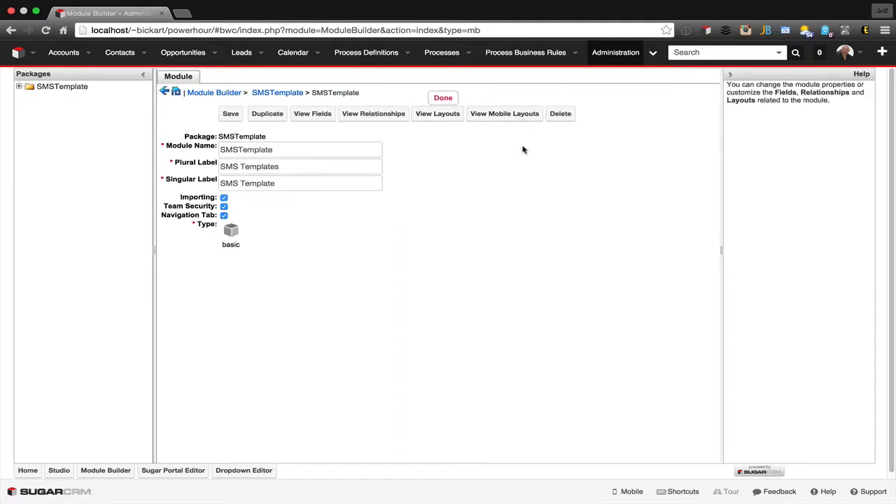
- In the Mobile ListView layout, put Message below Name in Default, move Teams and Assigned to into Available, and save
{"action": "left_click", "coordinate": [512, 116]}
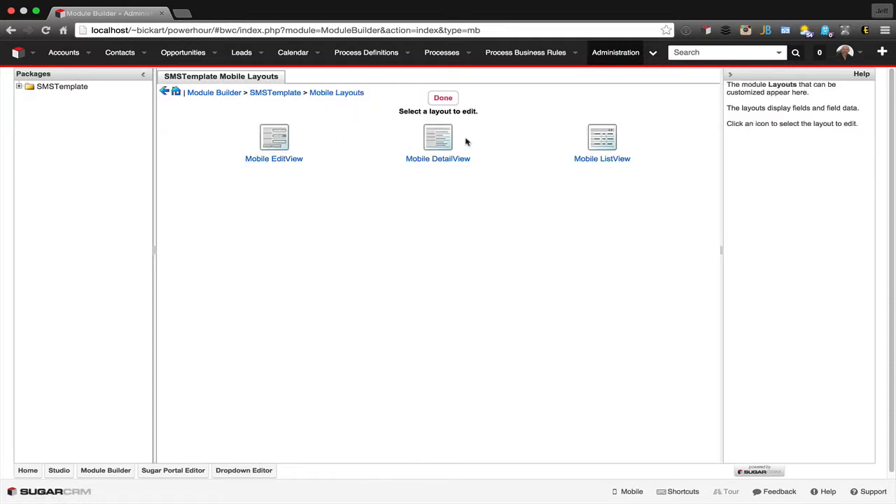
{"action": "left_click", "coordinate": [602, 138]}
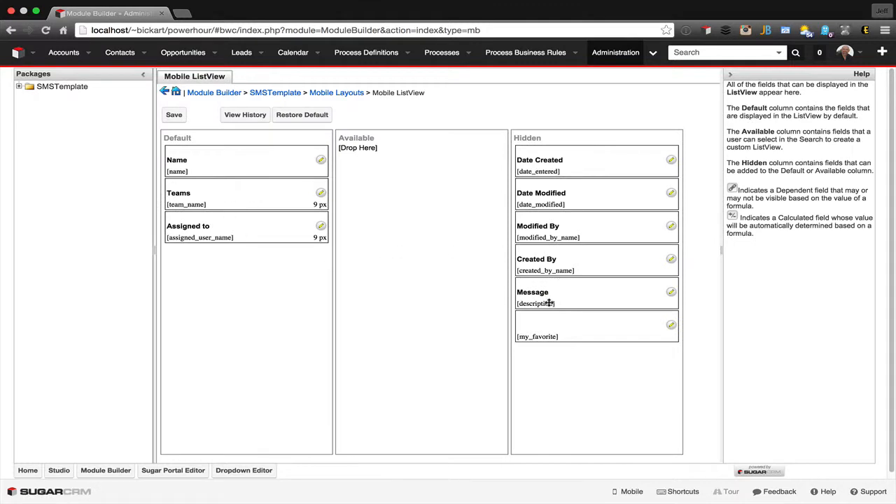
{"action": "left_click_drag", "start_coordinate": [550, 301], "coordinate": [371, 155]}
{"action": "left_click_drag", "start_coordinate": [205, 240], "coordinate": [378, 175]}
{"action": "left_click", "coordinate": [176, 117]}
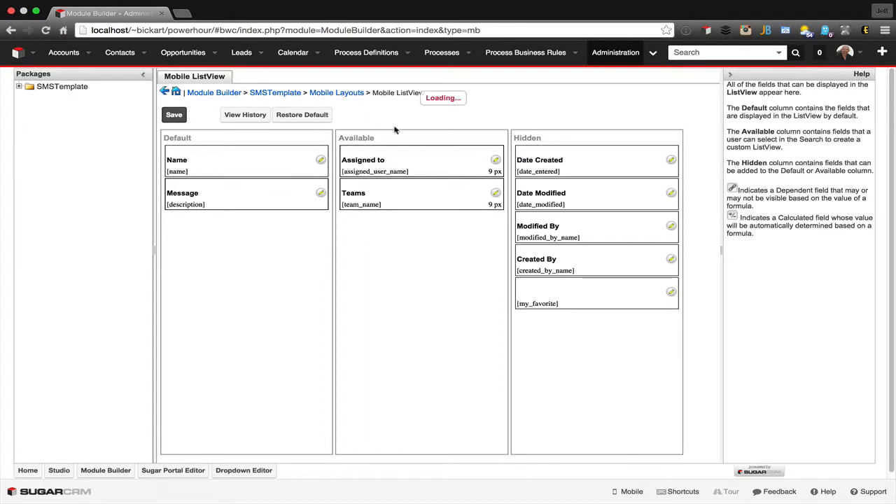
{"action": "left_click", "coordinate": [348, 94]}
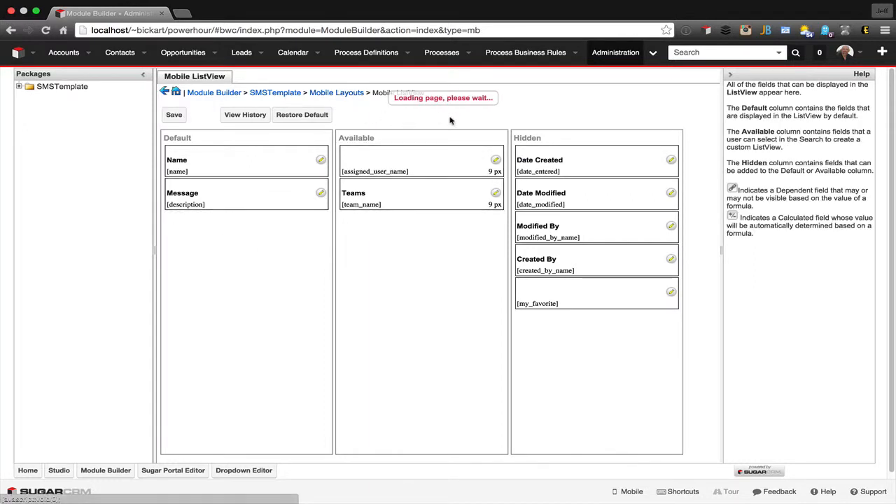
{"action": "left_click", "coordinate": [280, 143]}
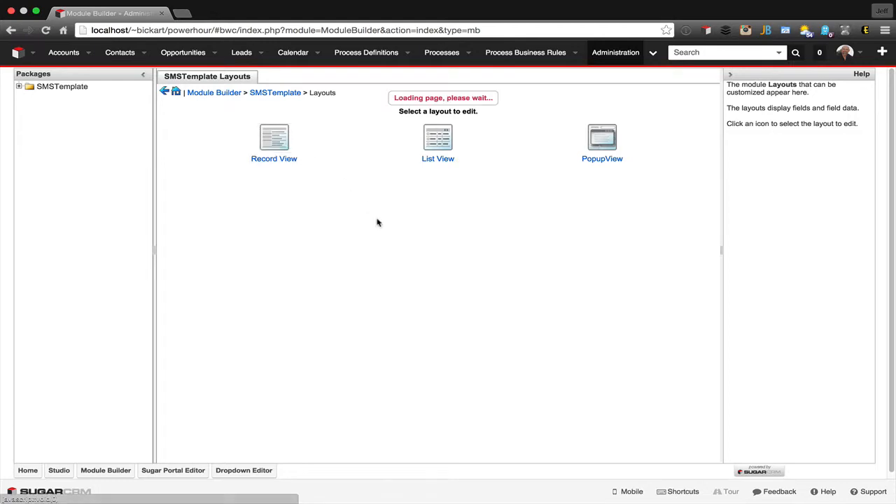
{"action": "left_click", "coordinate": [286, 97]}
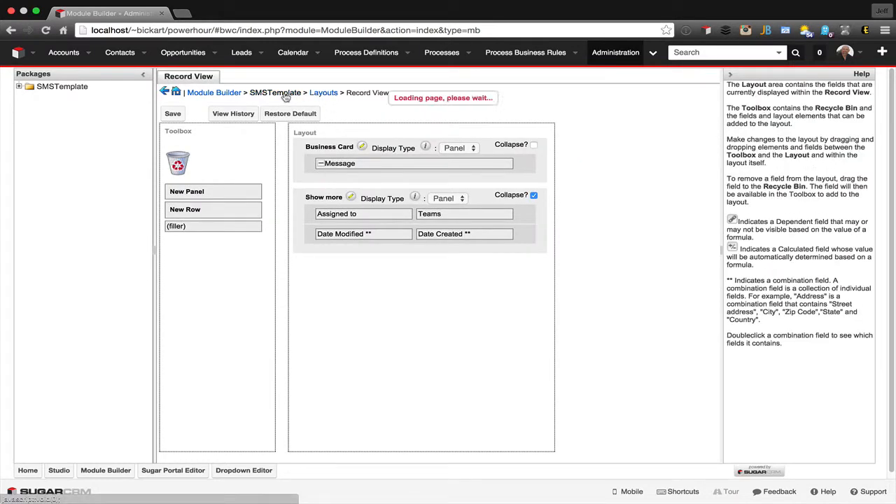
- In the Mobile EditView layout, add a row below Name holding the Message field, and save the layout
{"action": "left_click", "coordinate": [497, 116]}
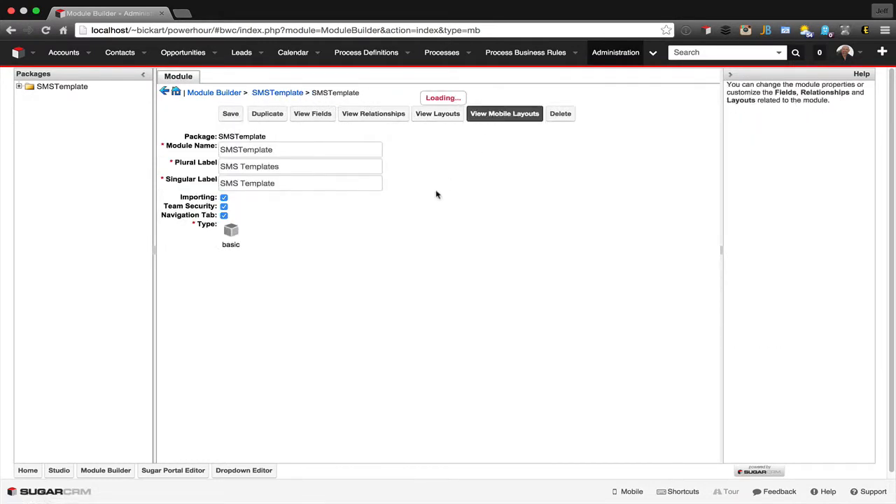
{"action": "left_click", "coordinate": [266, 145]}
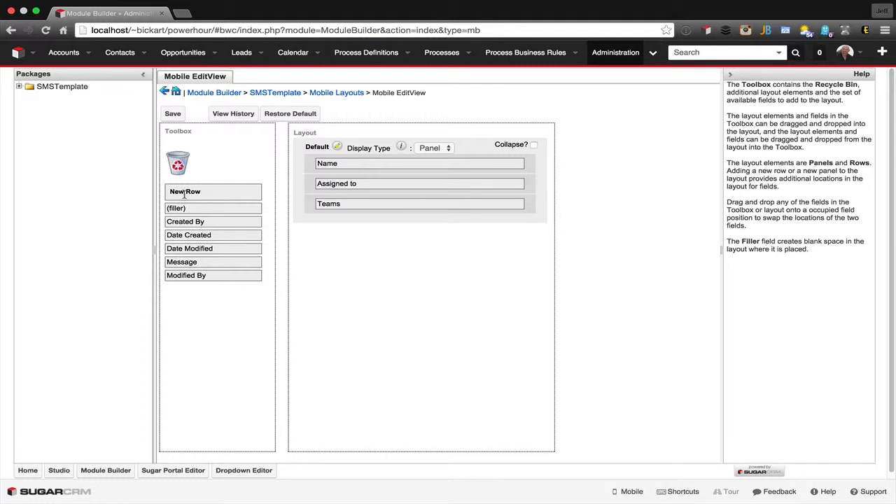
{"action": "left_click_drag", "start_coordinate": [185, 193], "coordinate": [331, 176]}
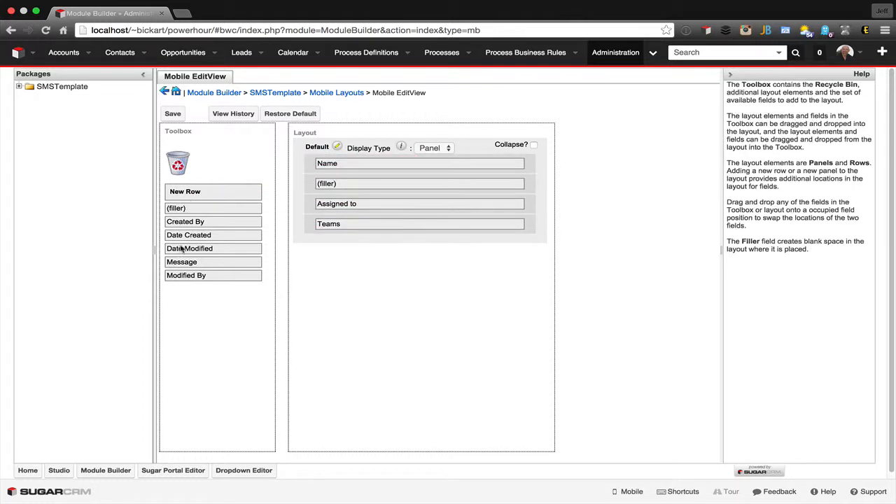
{"action": "left_click_drag", "start_coordinate": [168, 262], "coordinate": [326, 184]}
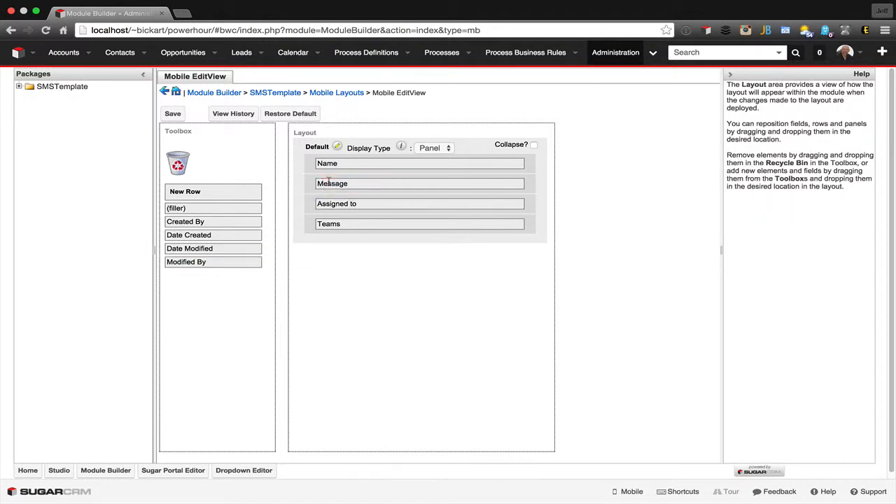
{"action": "left_click", "coordinate": [172, 114]}
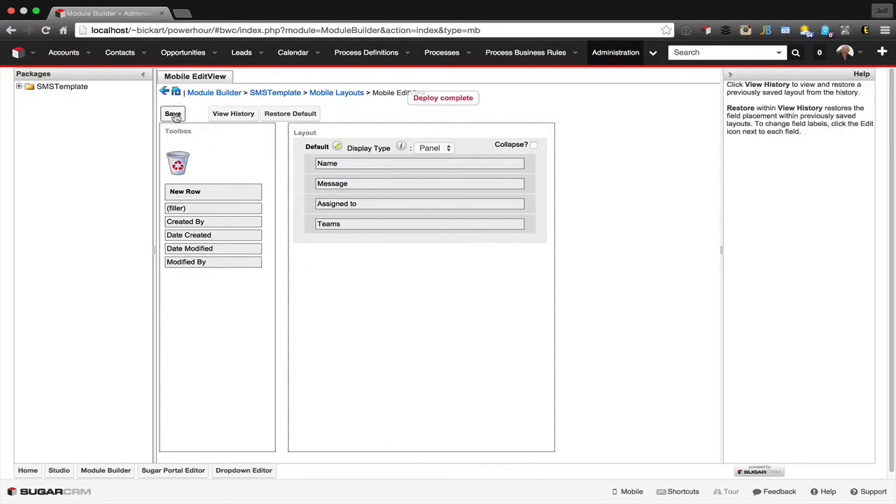
- Add a row with the Message field below Name in the Mobile DetailView layout and save it
{"action": "left_click", "coordinate": [353, 99]}
{"action": "left_click", "coordinate": [441, 140]}
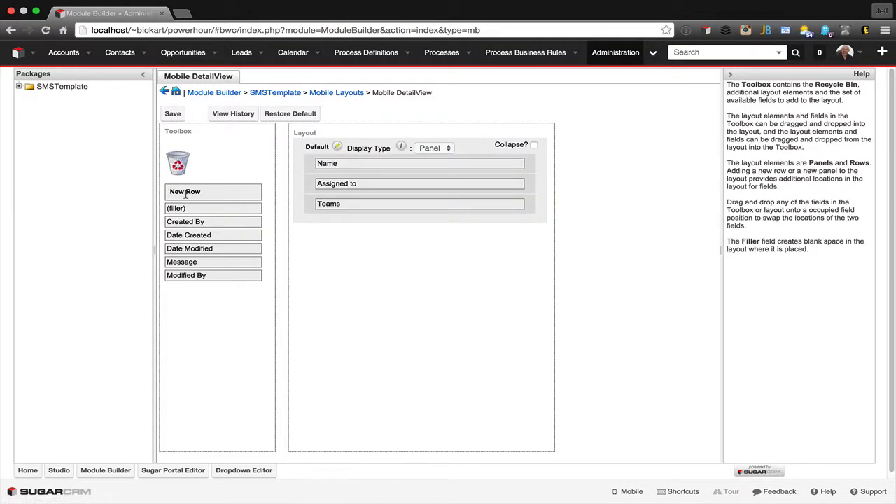
{"action": "left_click_drag", "start_coordinate": [185, 195], "coordinate": [315, 178]}
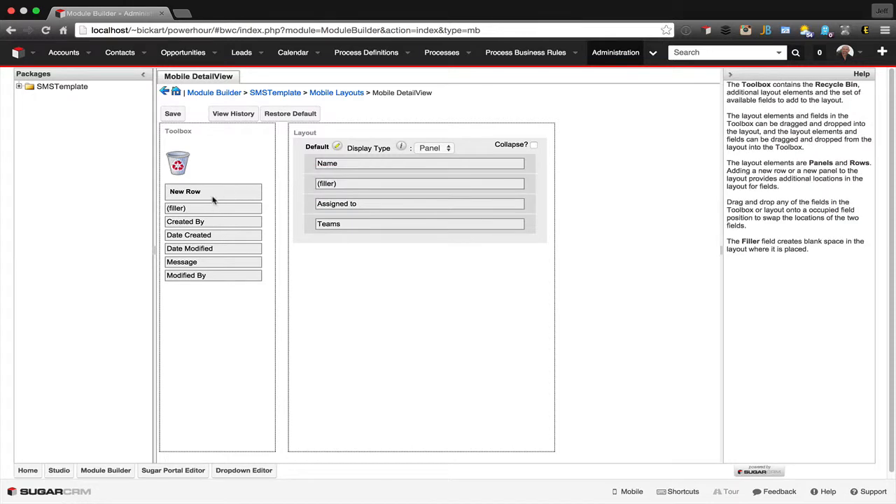
{"action": "left_click_drag", "start_coordinate": [179, 262], "coordinate": [319, 184]}
{"action": "left_click", "coordinate": [172, 113]}
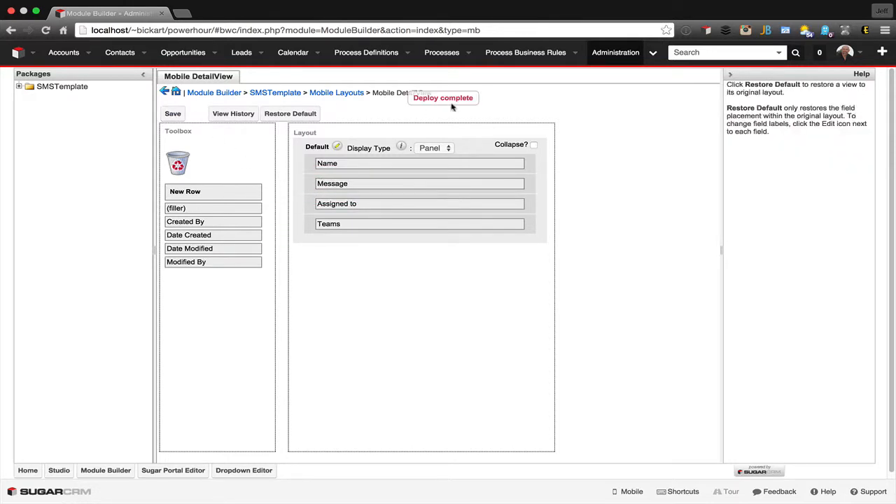
- Save the SMSTemplate module and its package, and deploy the package
{"action": "left_click", "coordinate": [269, 96]}
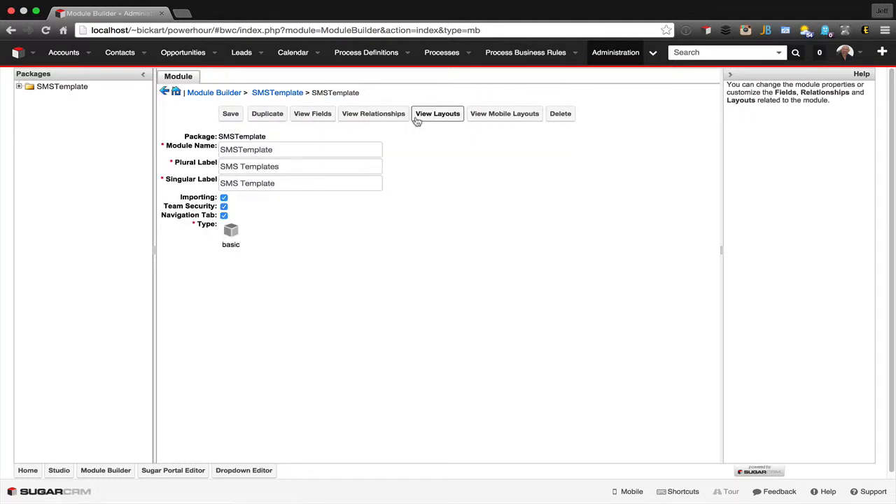
{"action": "left_click", "coordinate": [231, 116]}
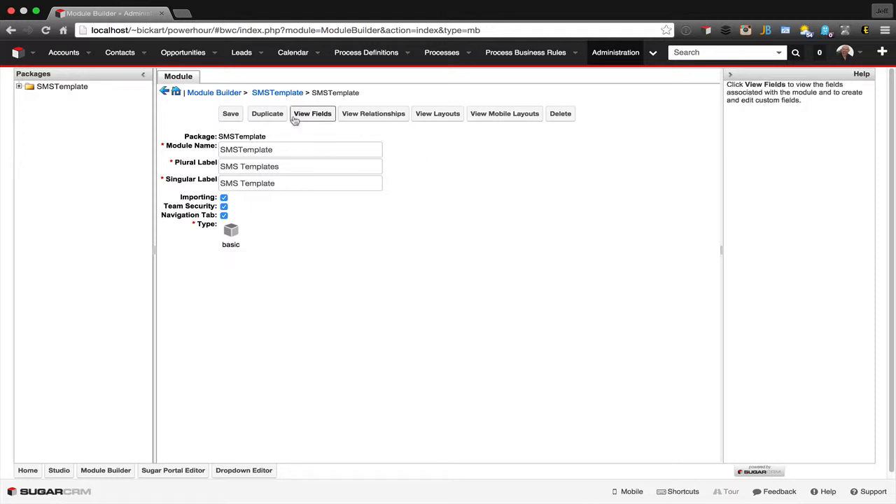
{"action": "left_click", "coordinate": [265, 93]}
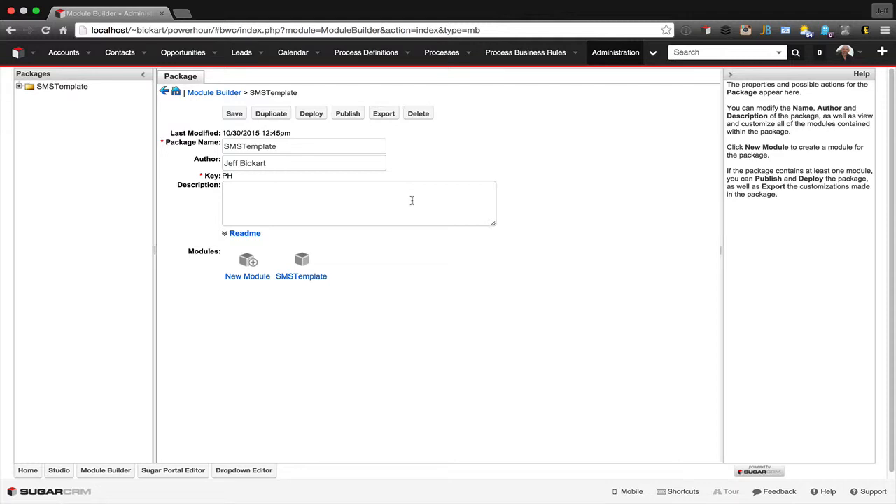
{"action": "left_click", "coordinate": [234, 114]}
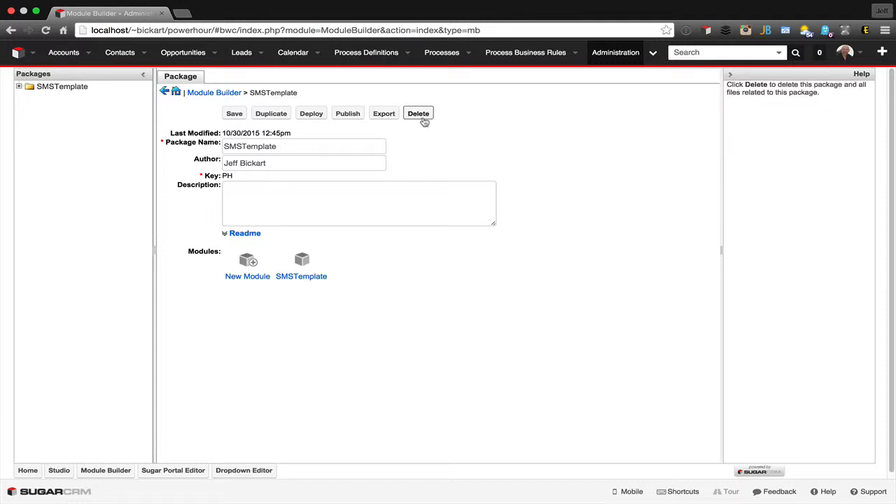
{"action": "left_click", "coordinate": [311, 114]}
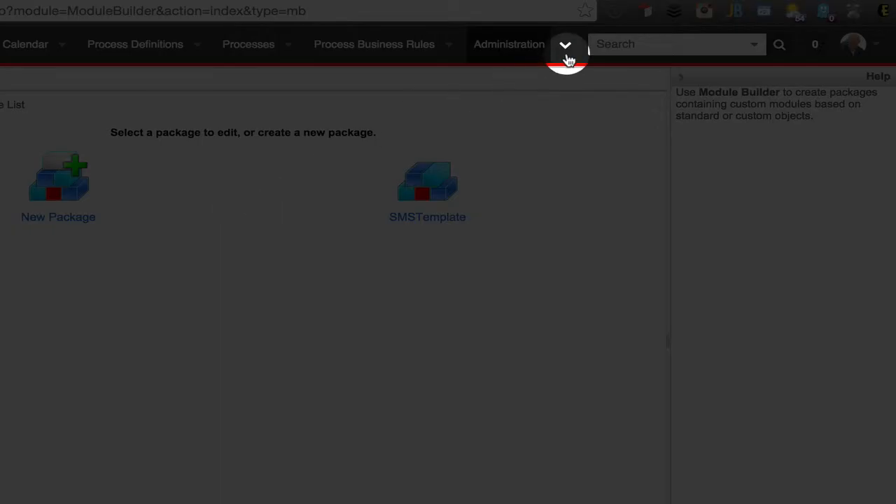
- Start a new record in the deployed SMS Templates module and name it Halloween Sale
{"action": "left_click", "coordinate": [654, 54]}
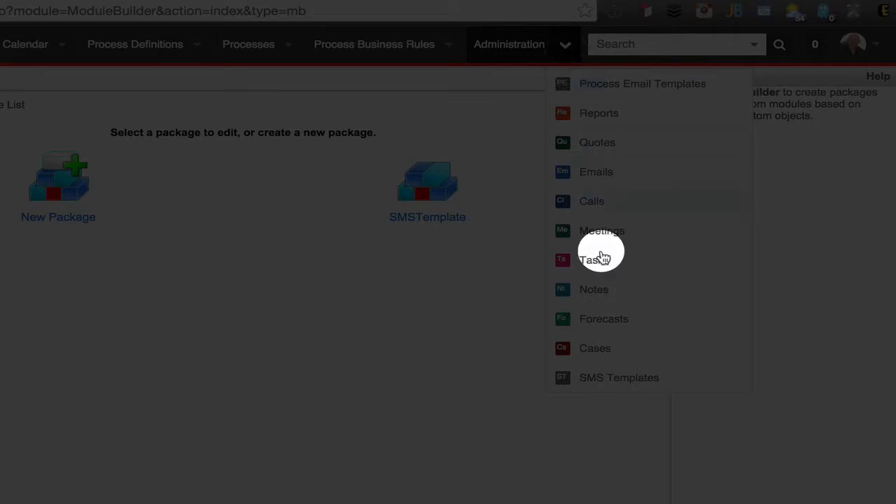
{"action": "left_click", "coordinate": [602, 376]}
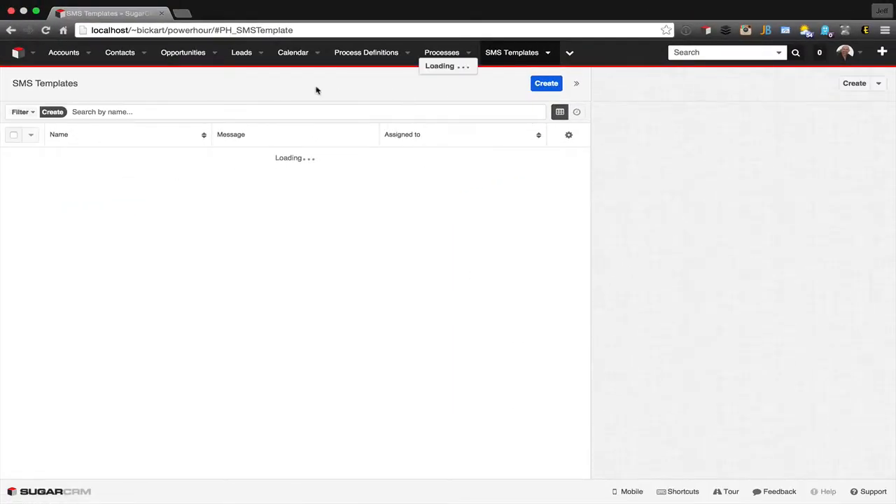
{"action": "left_click", "coordinate": [547, 84]}
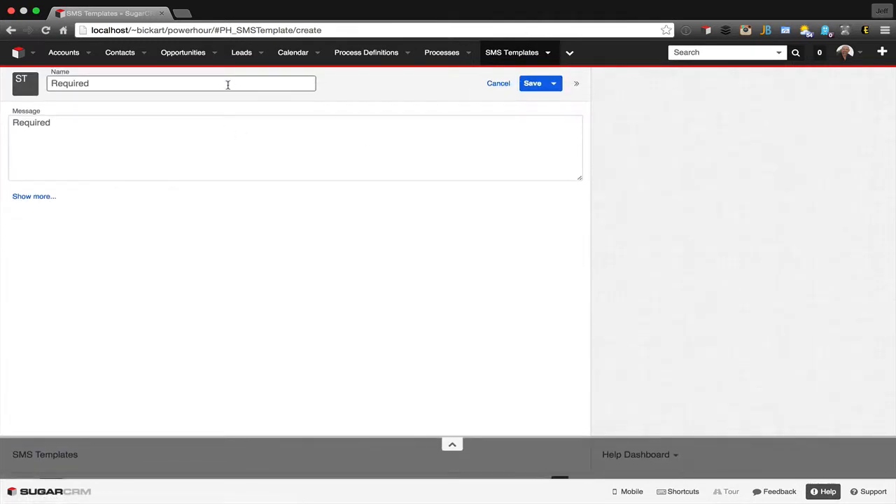
{"action": "left_click", "coordinate": [227, 85]}
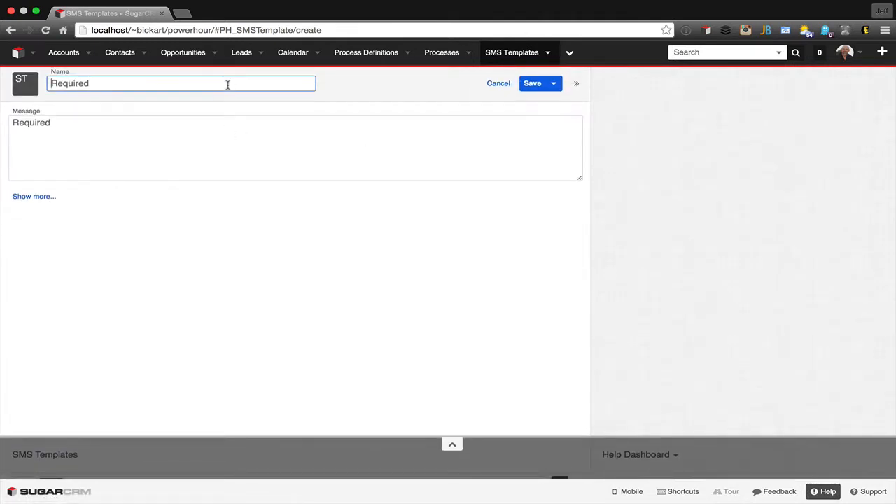
{"action": "type", "text": "Halloween Sale"}
{"action": "key", "text": "Tab"}
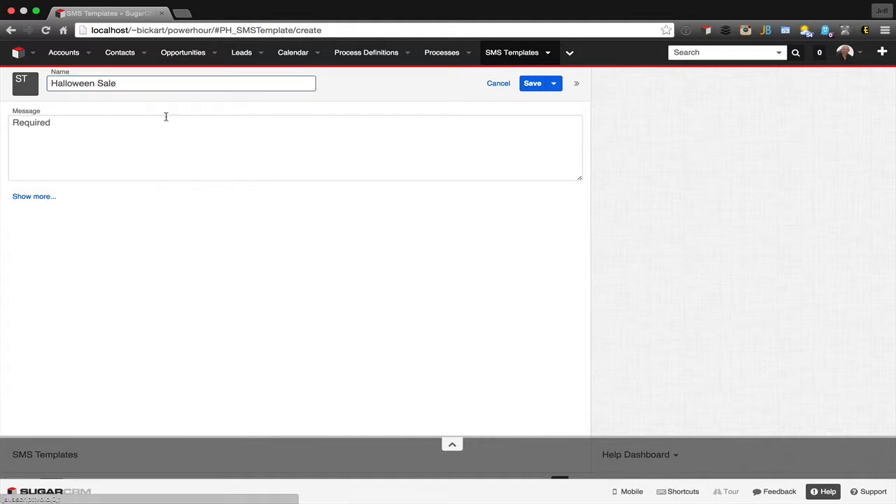
- Enter the message "Did you know we are having a sale?", save the SMS template record, and dismiss the notification
{"action": "left_click", "coordinate": [123, 119]}
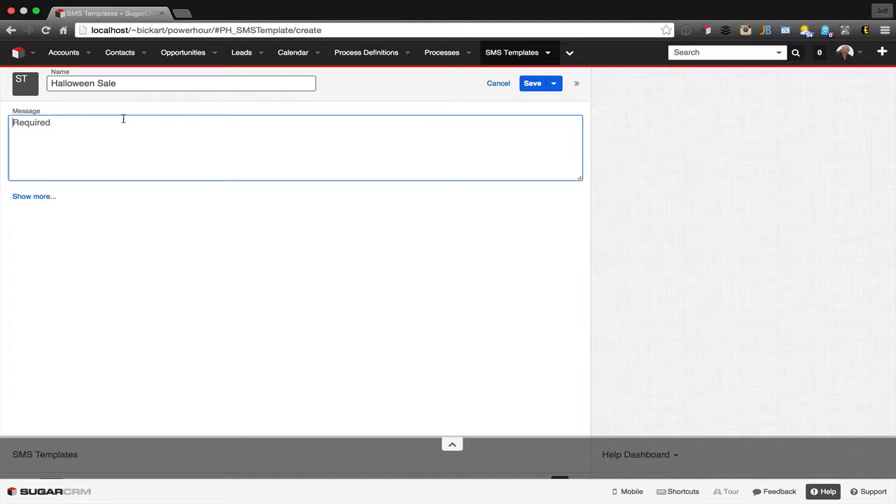
{"action": "type", "text": "Did you know we are havig a"}
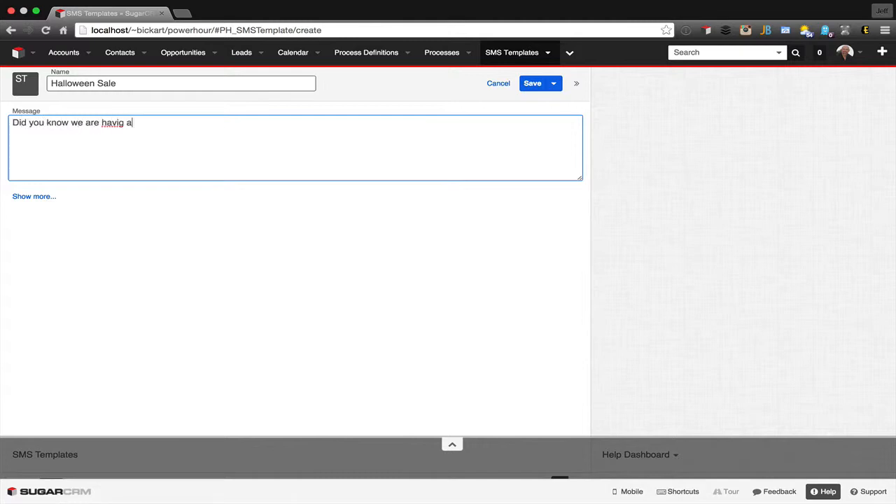
{"action": "key", "text": "BackSpace"}
{"action": "key", "text": "BackSpace"}
{"action": "type", "text": "ng a sale?"}
{"action": "left_click", "coordinate": [532, 84]}
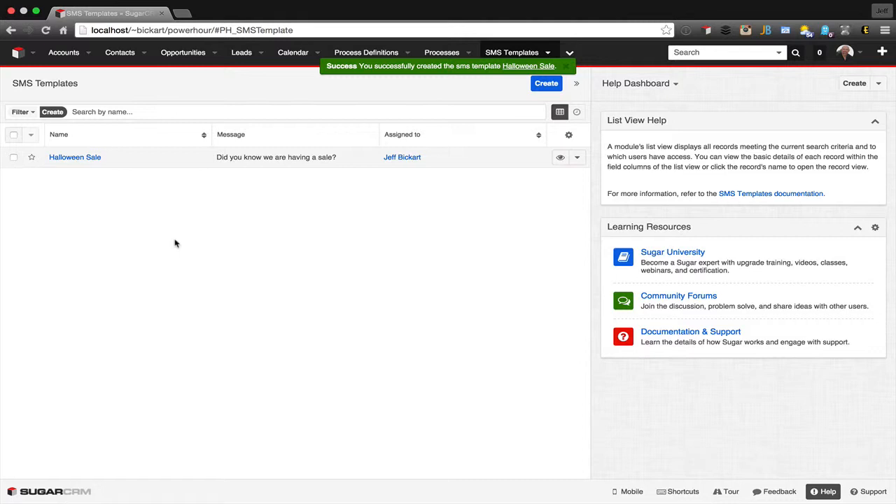
{"action": "left_click", "coordinate": [568, 66]}
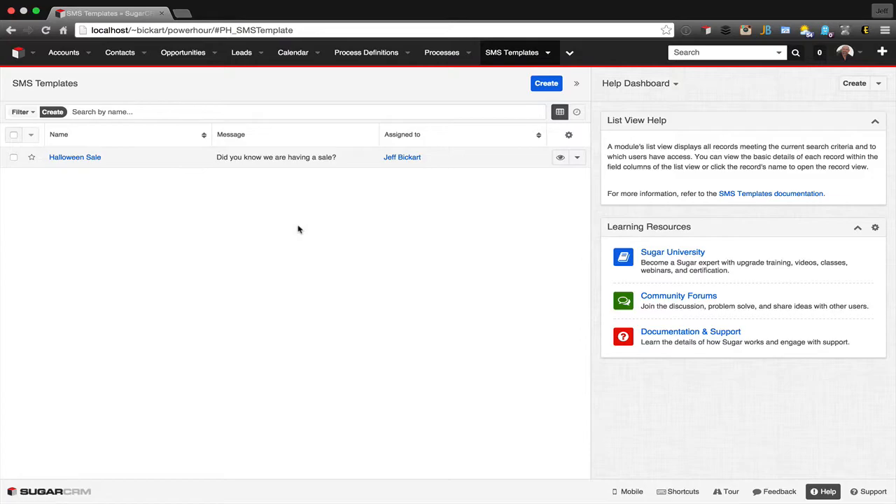
- Go to the administration page and open Module Builder from the Developer Tools
{"action": "left_click", "coordinate": [298, 229]}
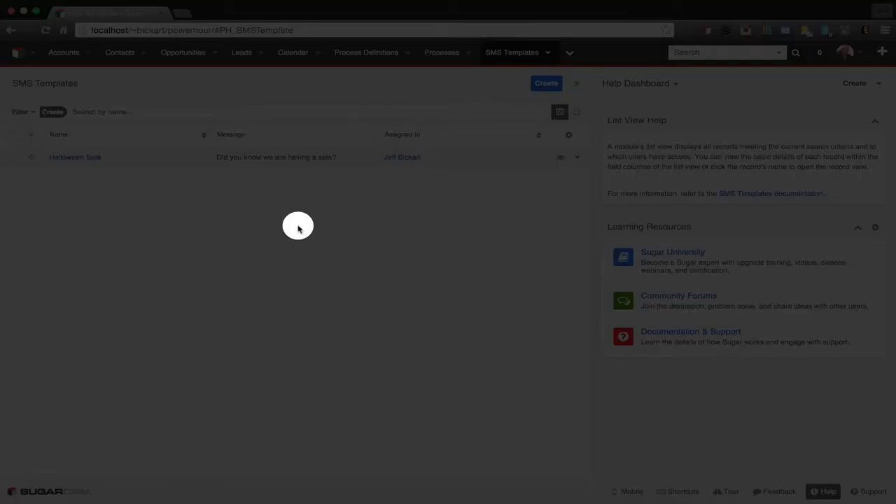
{"action": "left_click", "coordinate": [844, 55]}
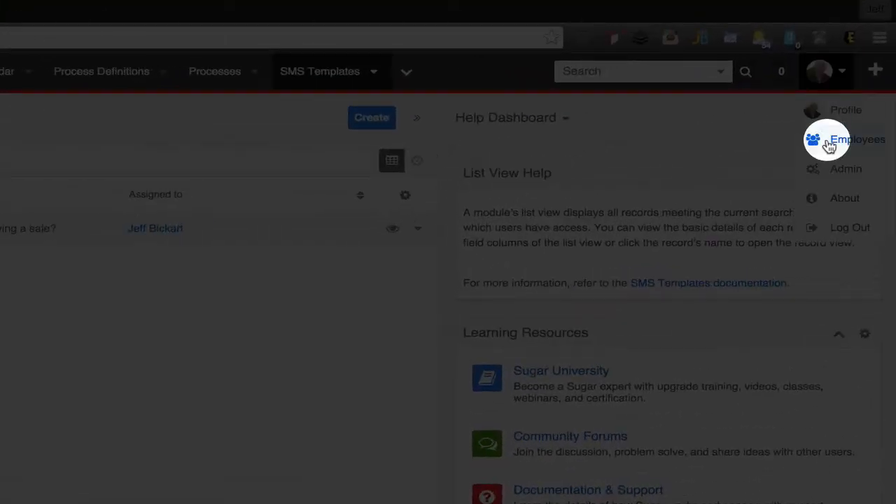
{"action": "left_click", "coordinate": [828, 173]}
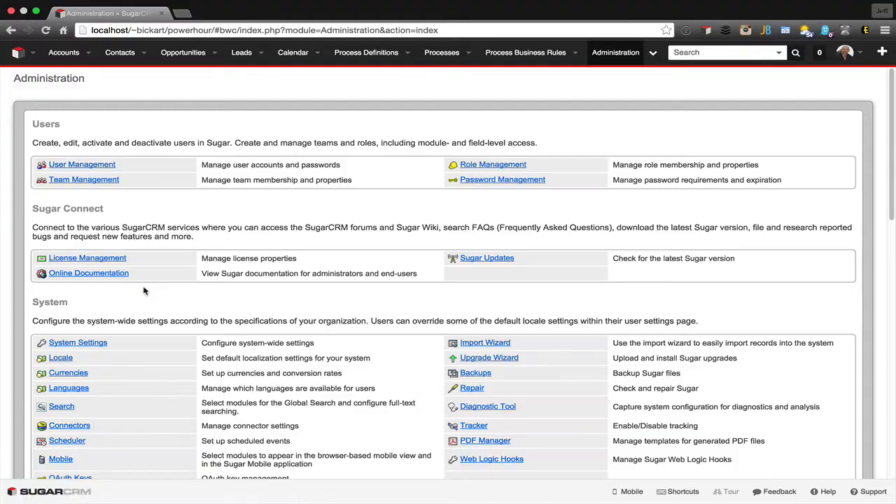
{"action": "scroll", "coordinate": [144, 291], "scroll_direction": "down", "scroll_amount": 10}
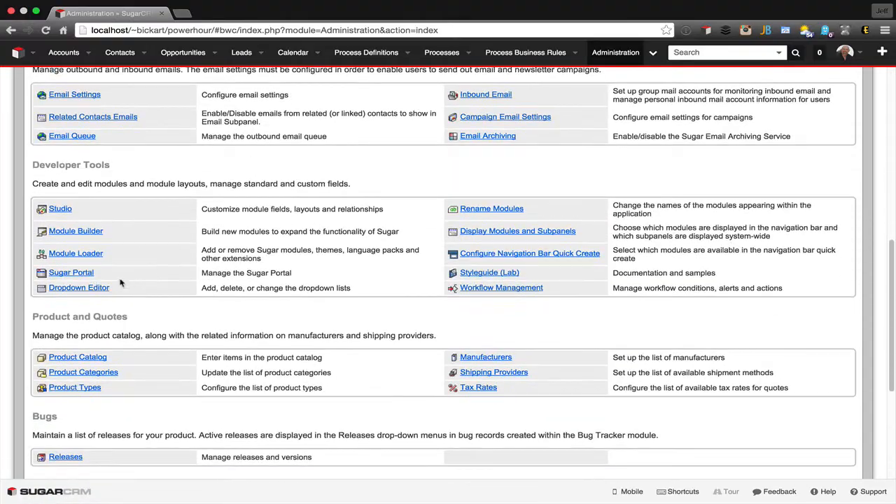
{"action": "left_click", "coordinate": [90, 231]}
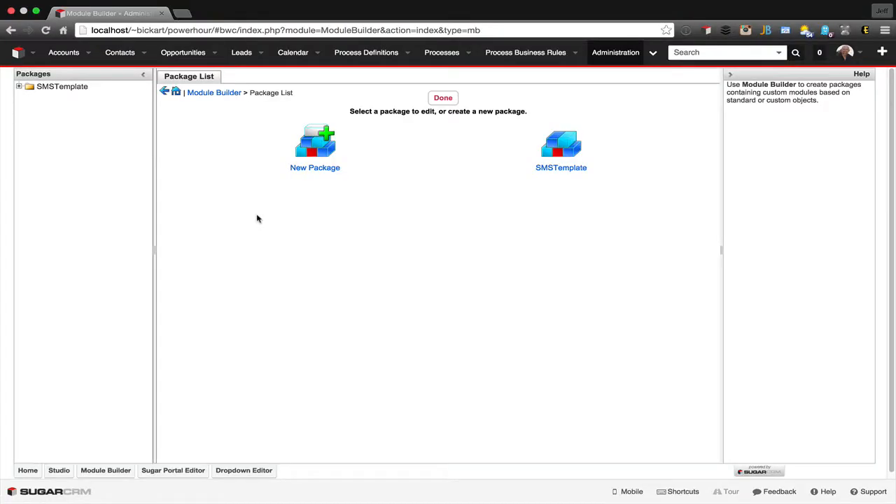
- Create a new package named SMSMessages with the author's full name and the key PH, and save it
{"action": "left_click", "coordinate": [315, 155]}
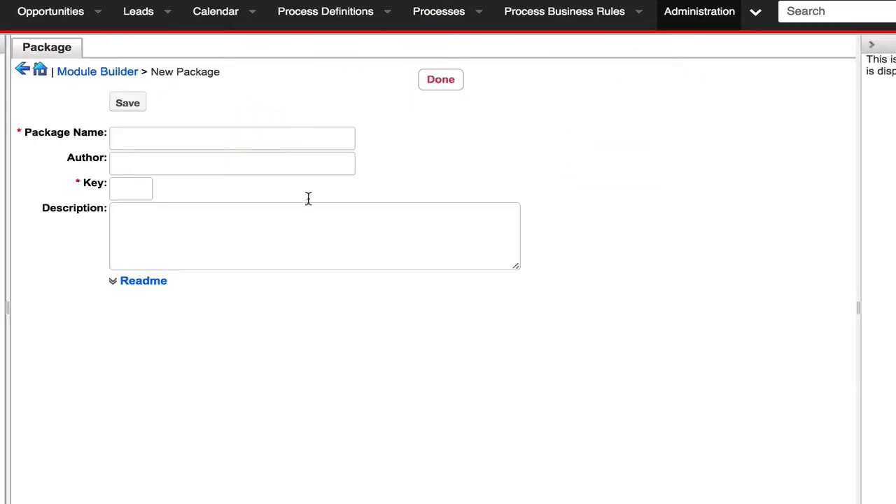
{"action": "left_click", "coordinate": [222, 140]}
{"action": "type", "text": "SMS"}
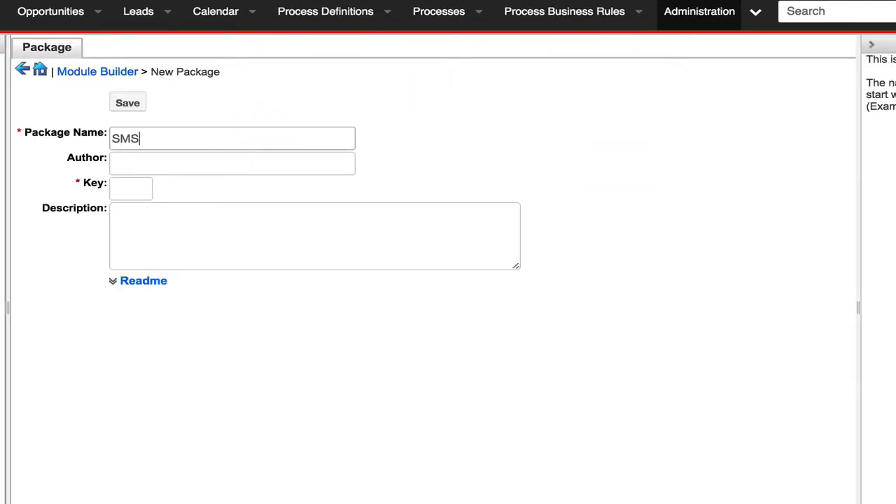
{"action": "type", "text": "Messages"}
{"action": "key", "text": "Tab"}
{"action": "type", "text": "Jeff "}
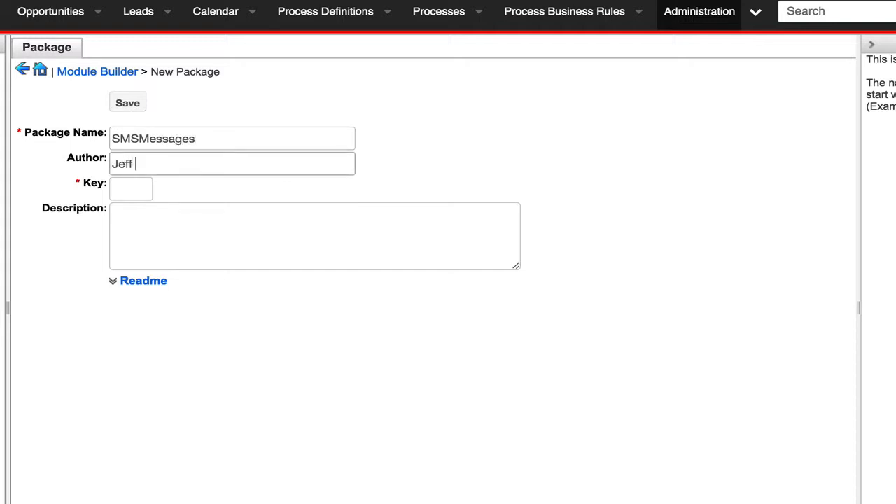
{"action": "type", "text": "Bickart"}
{"action": "key", "text": "Tab"}
{"action": "type", "text": "PH"}
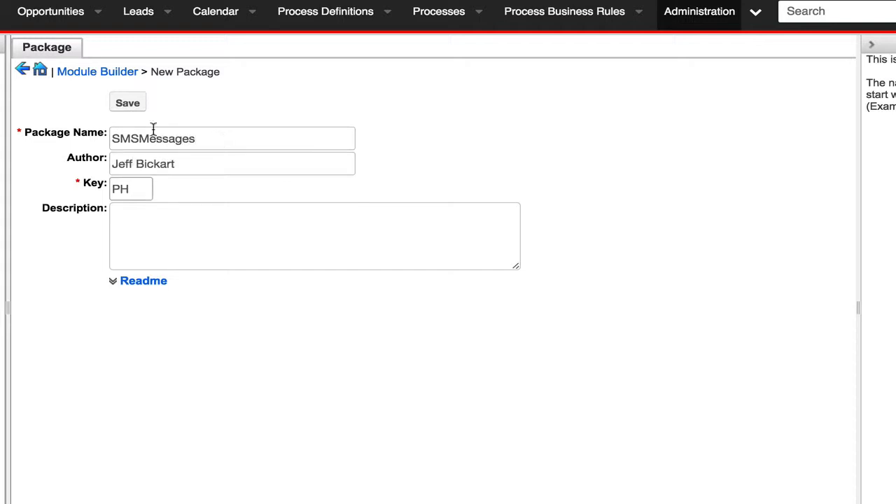
{"action": "left_click", "coordinate": [133, 105]}
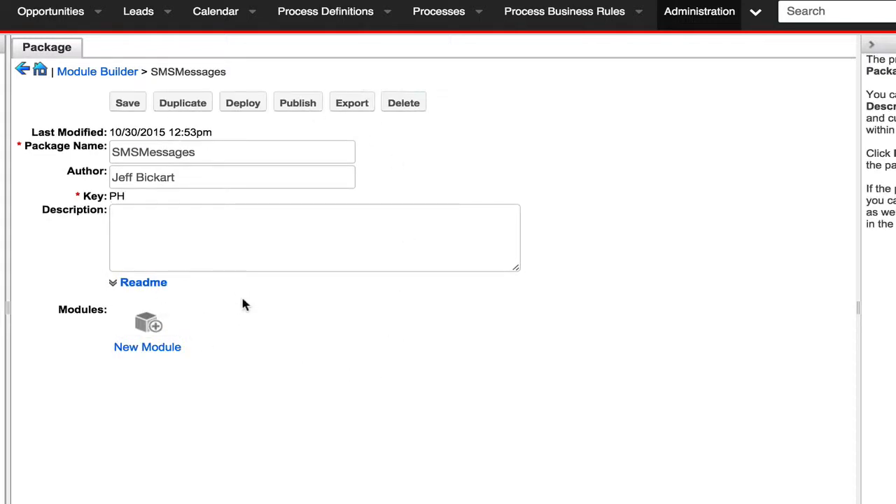
- Start a new module of type basic in the SMSMessages package and name it SMSMessages
{"action": "left_click", "coordinate": [143, 325]}
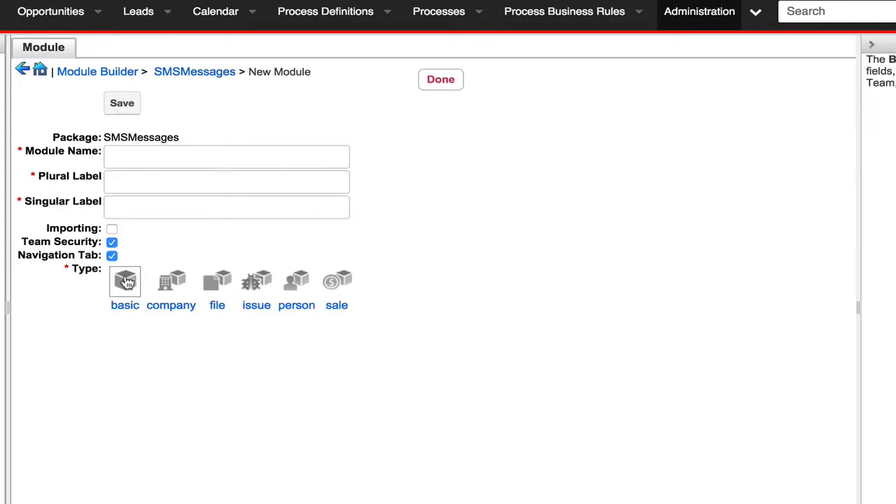
{"action": "left_click", "coordinate": [126, 281]}
{"action": "left_click", "coordinate": [140, 155]}
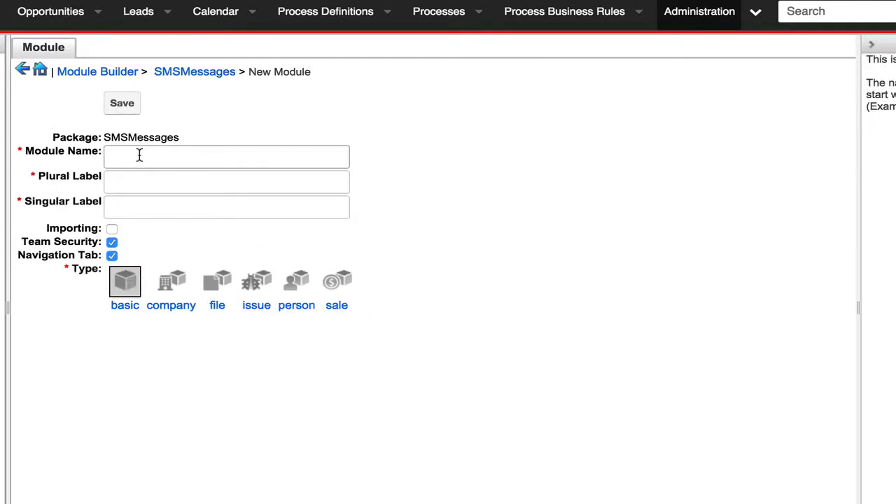
{"action": "type", "text": "SMSMessages"}
- Set the module's plural label to SMS Messages and its singular label to SMS Message, and save the module
{"action": "key", "text": "Tab"}
{"action": "type", "text": "SMS "}
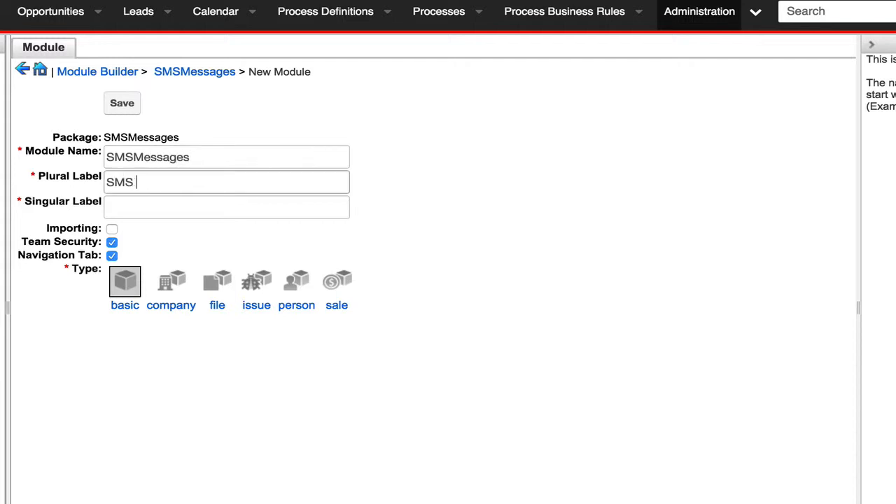
{"action": "type", "text": "Messages"}
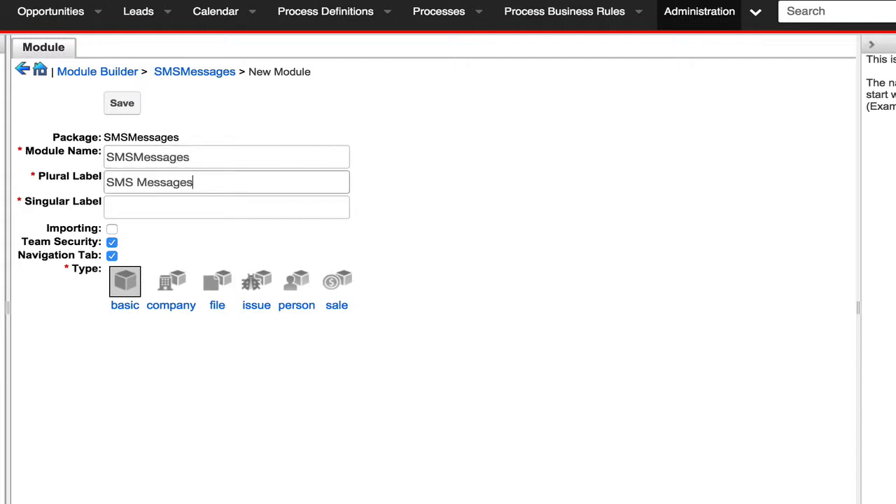
{"action": "key", "text": "Tab"}
{"action": "type", "text": "SMS Messa"}
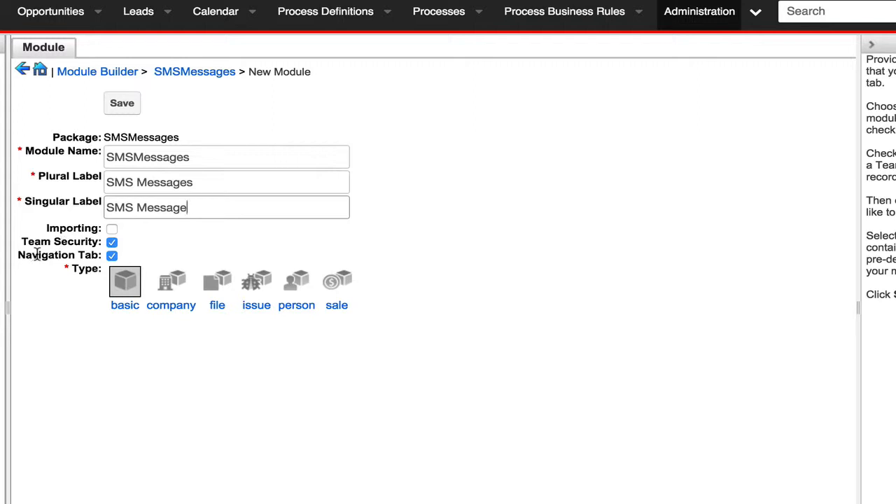
{"action": "left_click", "coordinate": [124, 107]}
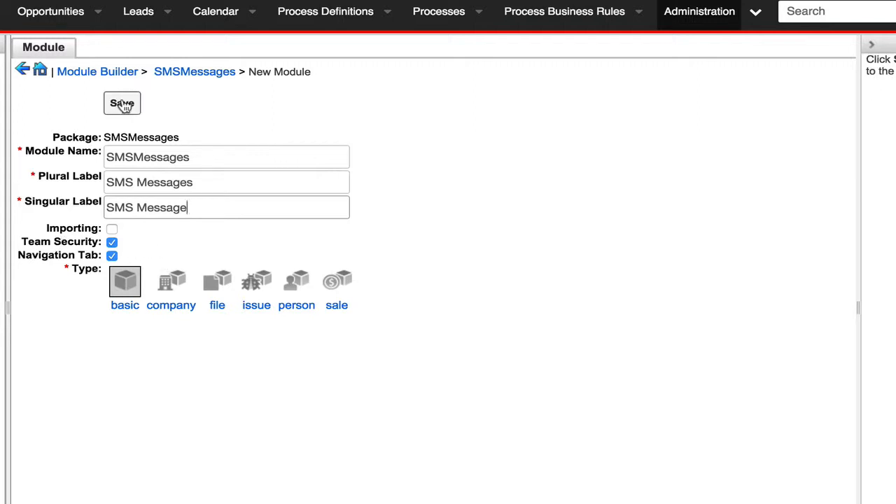
{"action": "left_click", "coordinate": [124, 105]}
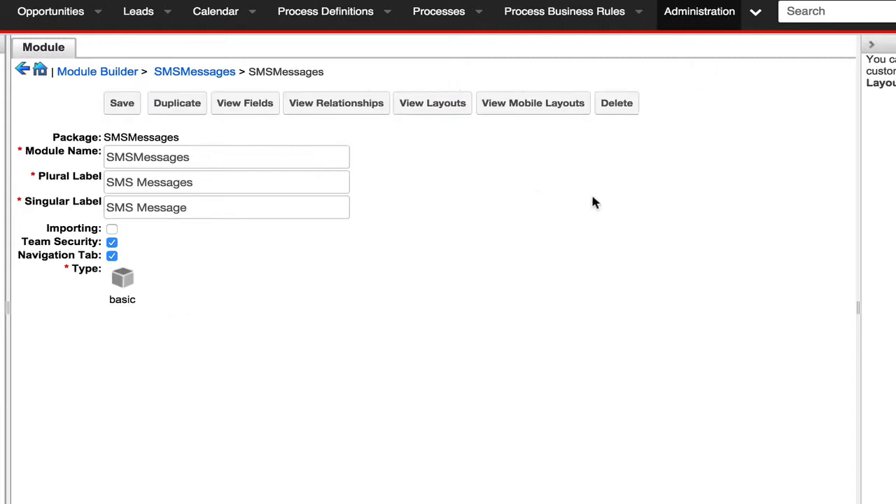
- Change the display label of the module's description field to Message and save the field
{"action": "left_click", "coordinate": [258, 107]}
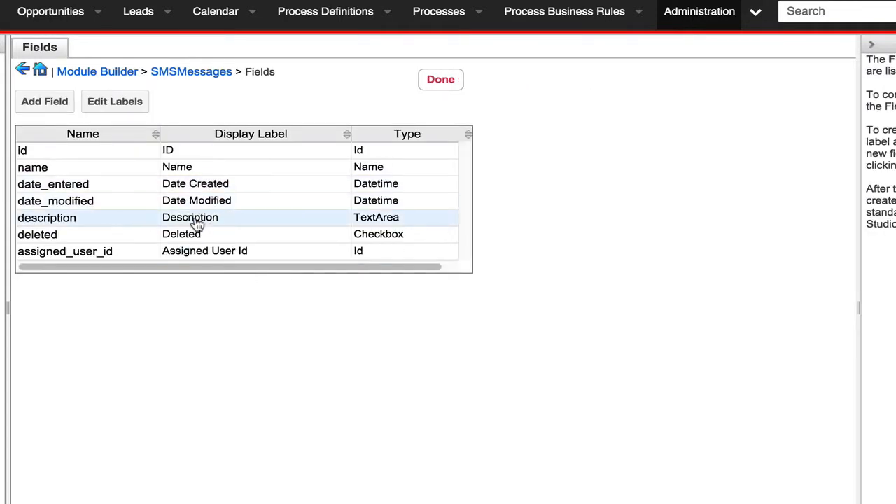
{"action": "left_click", "coordinate": [198, 224]}
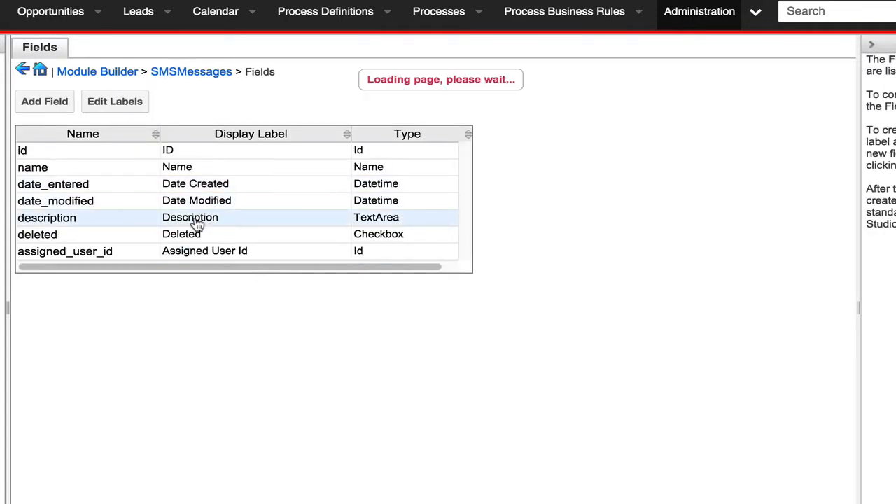
{"action": "double_click", "coordinate": [169, 149]}
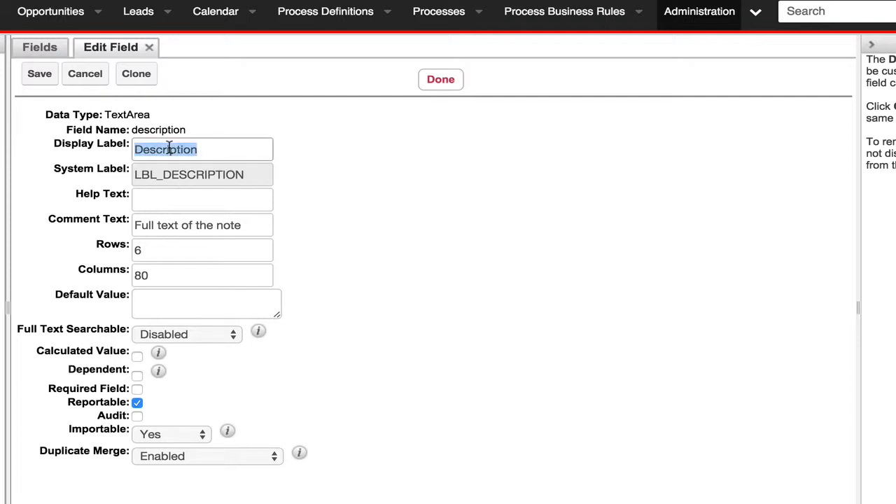
{"action": "type", "text": "Message"}
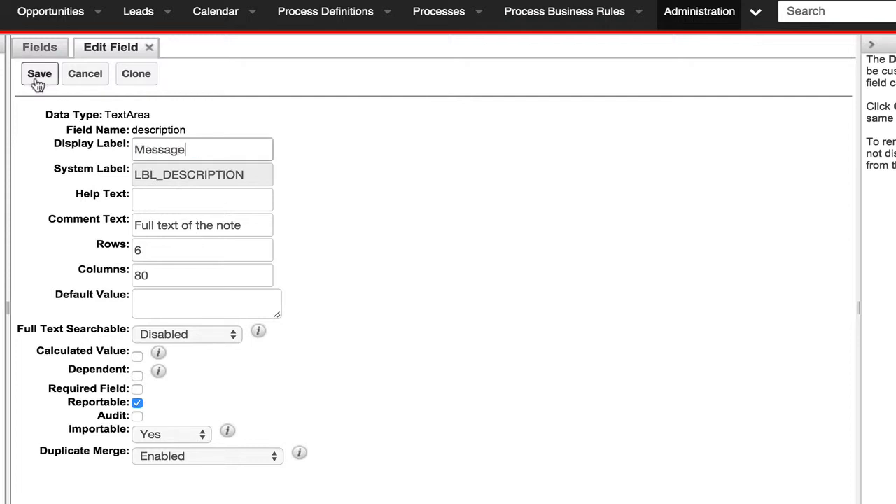
{"action": "left_click", "coordinate": [37, 79]}
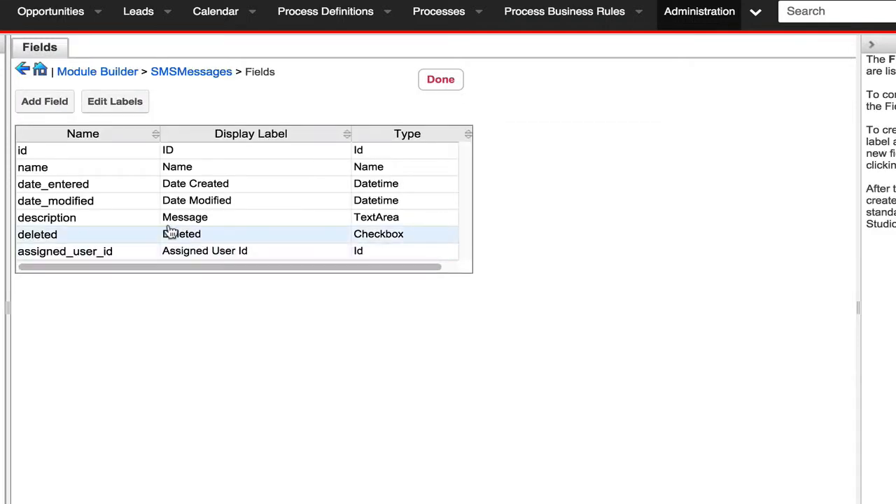
{"action": "left_click", "coordinate": [169, 150]}
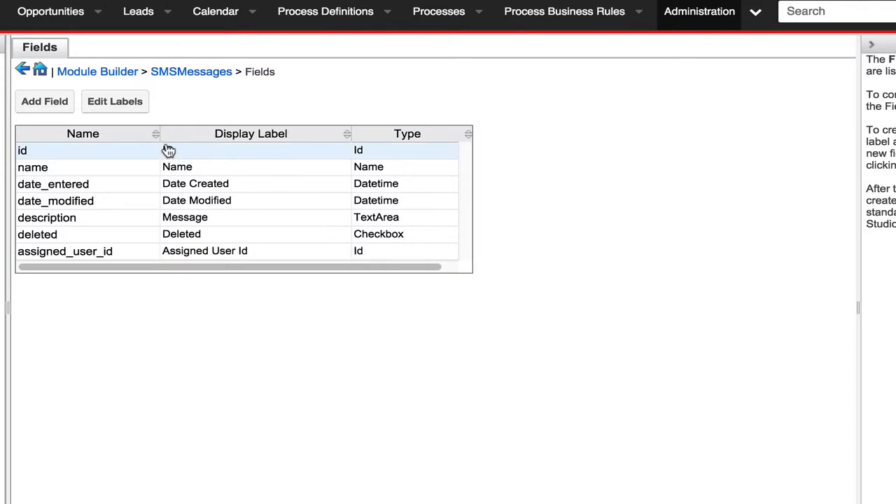
- Add a new field of data type Phone to the module with the field name phone_recipent
{"action": "left_click", "coordinate": [59, 104]}
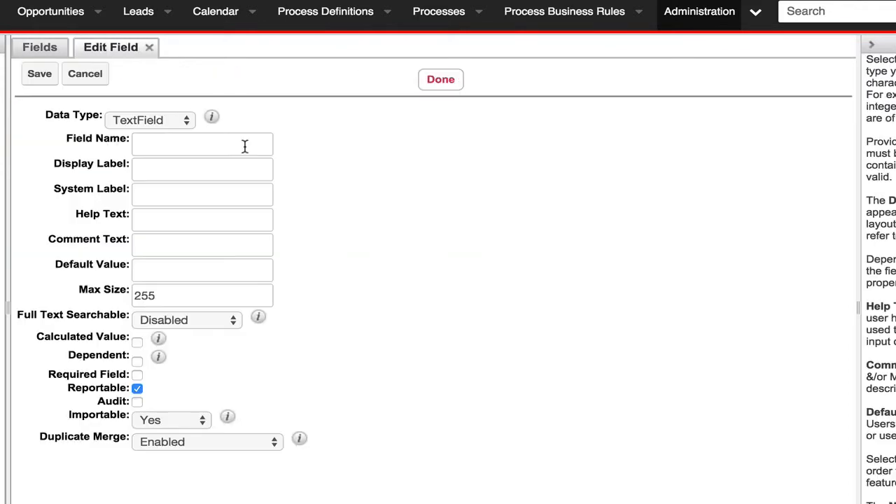
{"action": "left_click", "coordinate": [165, 120]}
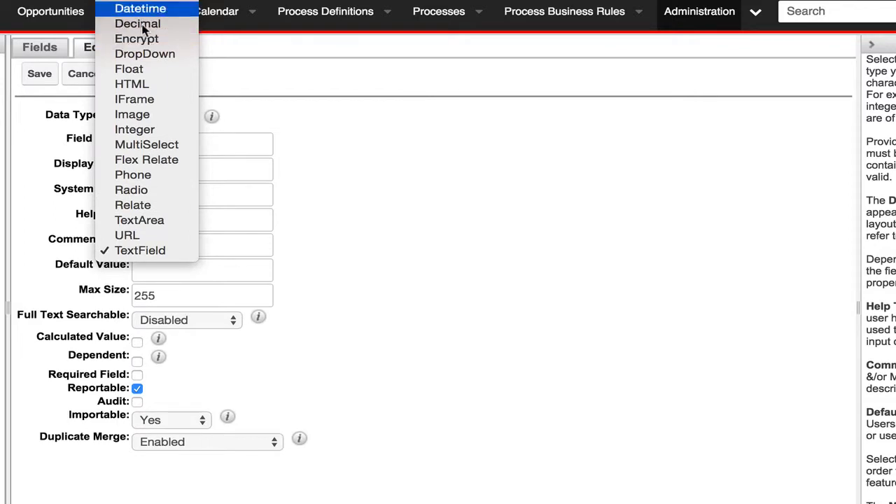
{"action": "left_click", "coordinate": [93, 180]}
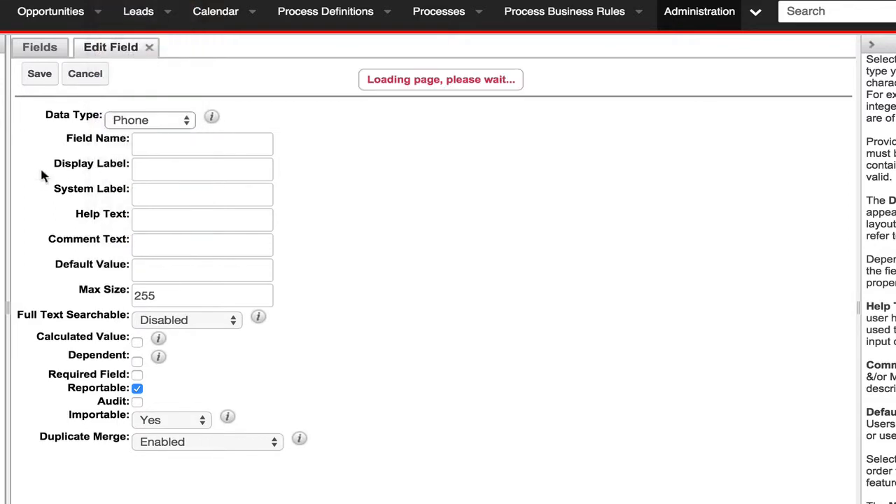
{"action": "left_click", "coordinate": [160, 143]}
{"action": "type", "text": "p"}
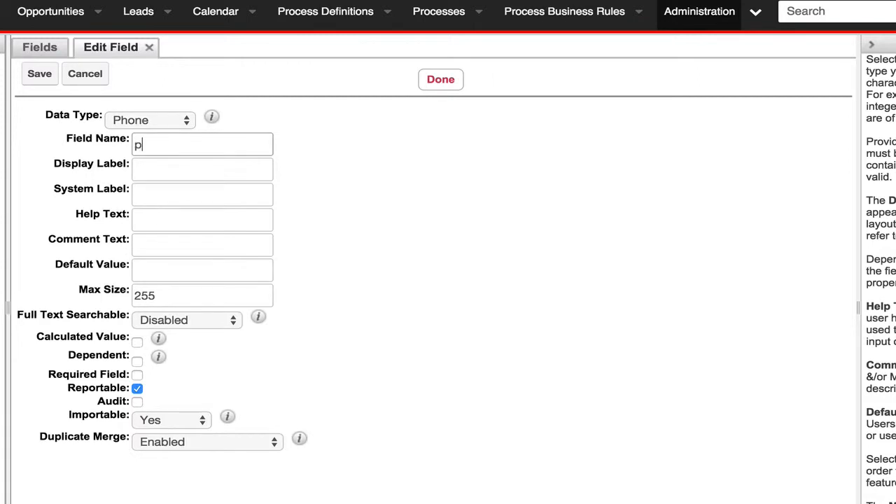
{"action": "type", "text": "hone_recipent"}
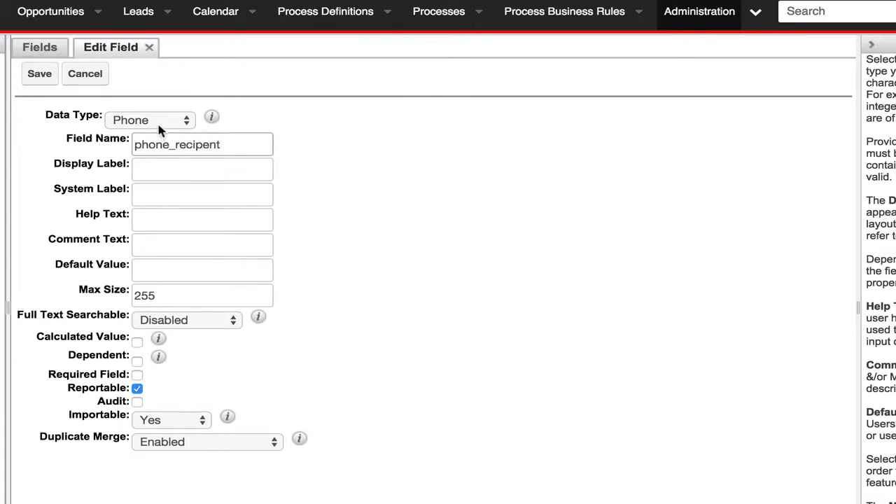
{"action": "key", "text": "Tab"}
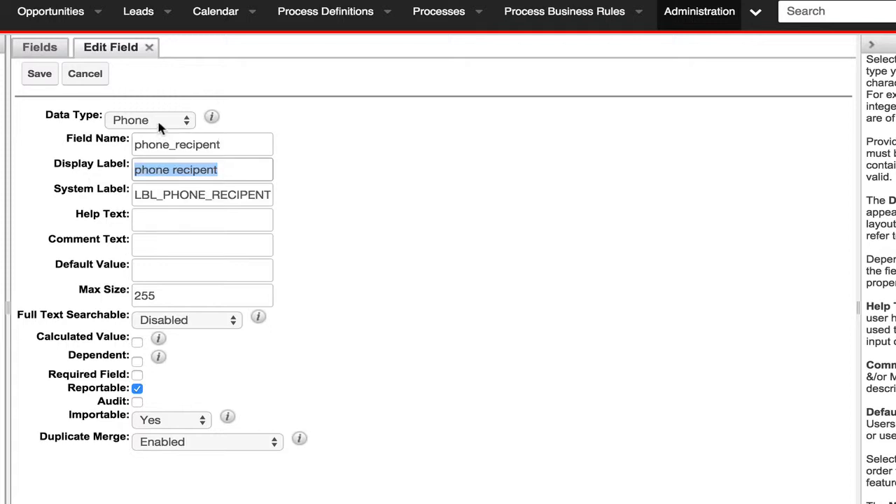
- Correct the new field's name to phone_recipient and set its display label to Recipient
{"action": "type", "text": "R"}
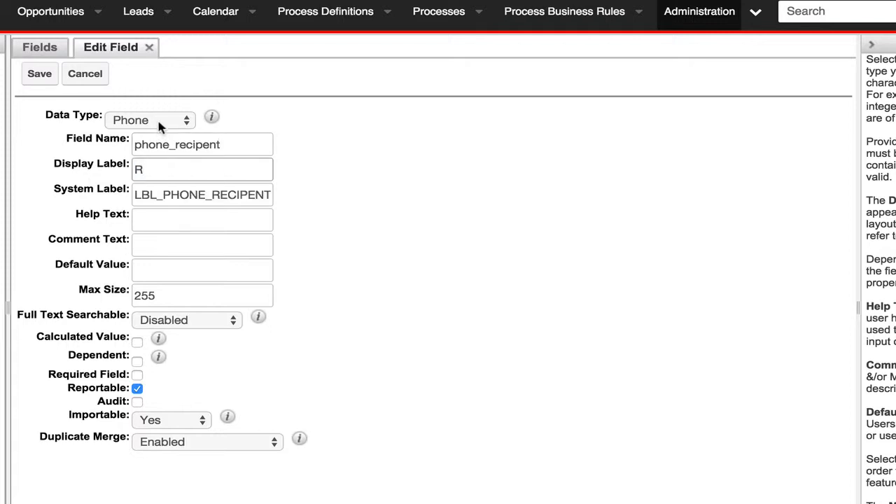
{"action": "type", "text": "ecipient"}
{"action": "left_click", "coordinate": [202, 144]}
{"action": "type", "text": "i"}
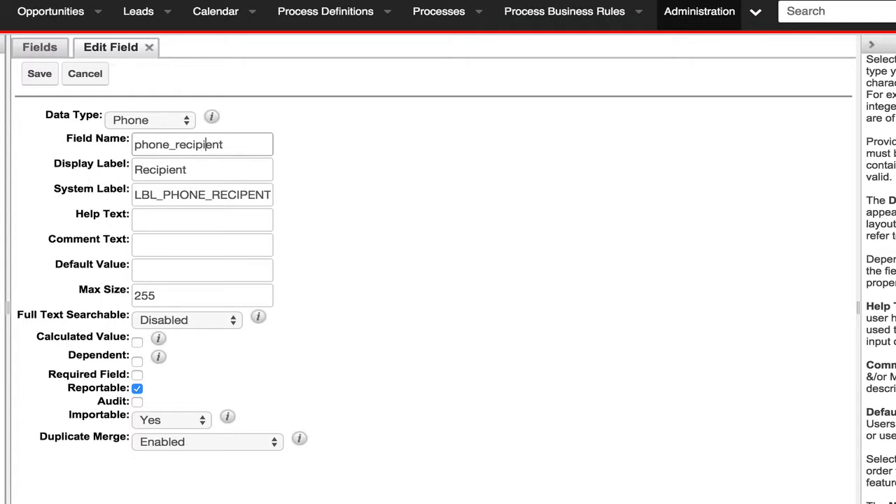
{"action": "left_click", "coordinate": [189, 222]}
{"action": "left_click_drag", "start_coordinate": [176, 172], "coordinate": [103, 165]}
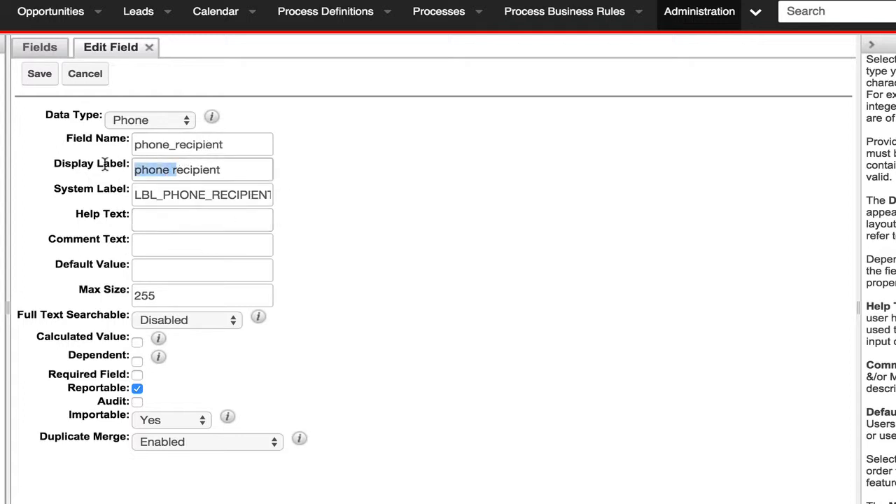
{"action": "type", "text": "R"}
- Set the recipient field's comment text to "Phone Number of the Recipient"
{"action": "left_click", "coordinate": [163, 242]}
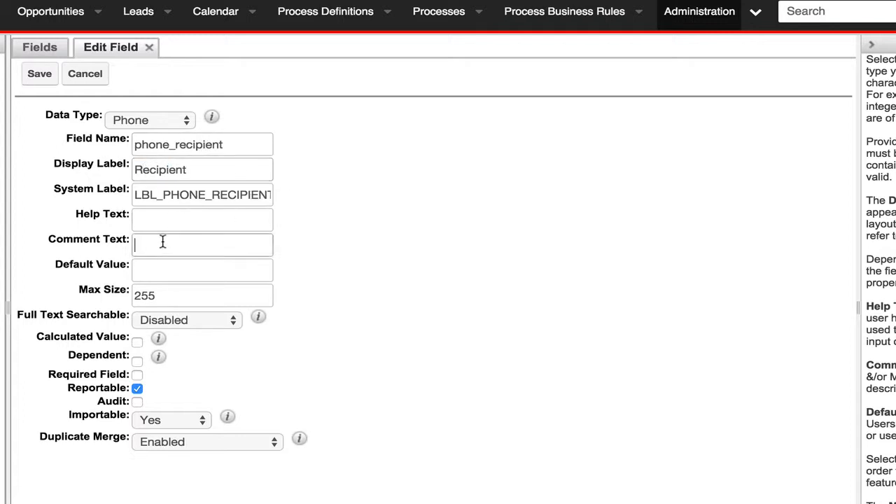
{"action": "scroll", "coordinate": [162, 242], "scroll_direction": "down", "scroll_amount": 1}
{"action": "type", "text": "Phun"}
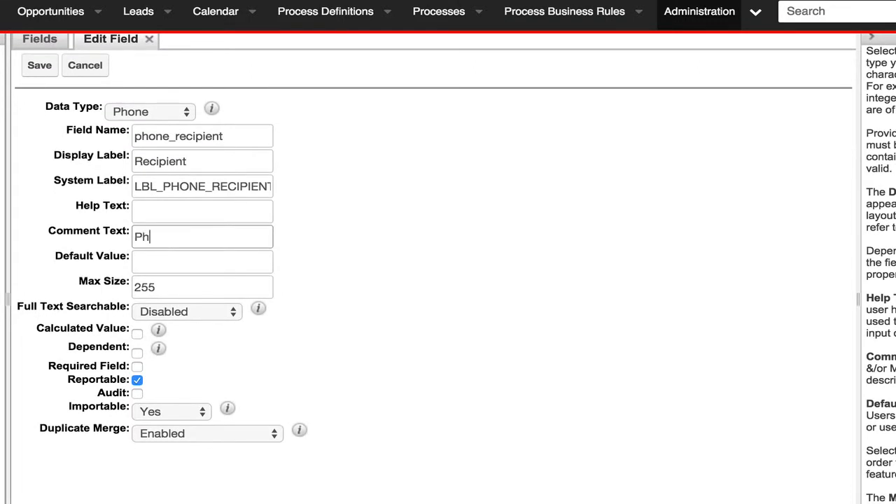
{"action": "key", "text": "BackSpace"}
{"action": "key", "text": "BackSpace"}
{"action": "type", "text": "one N"}
{"action": "key", "text": "BackSpace"}
{"action": "type", "text": "Number of the Rec"}
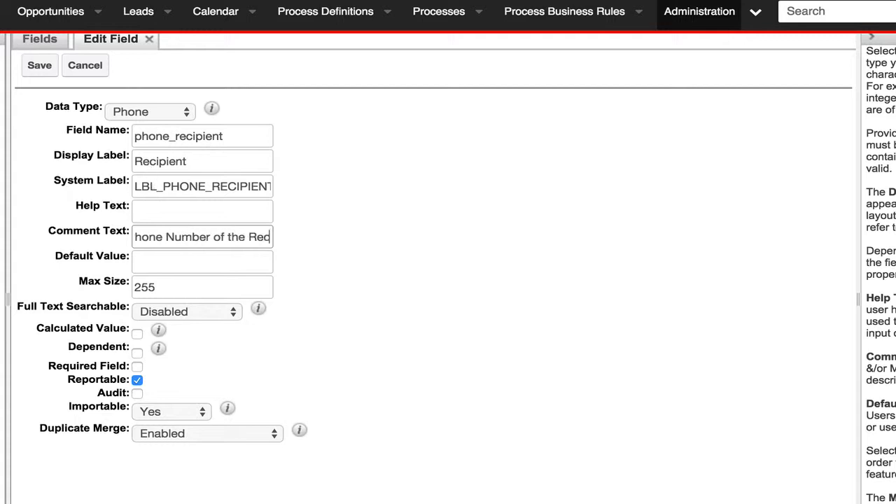
{"action": "type", "text": "ipient"}
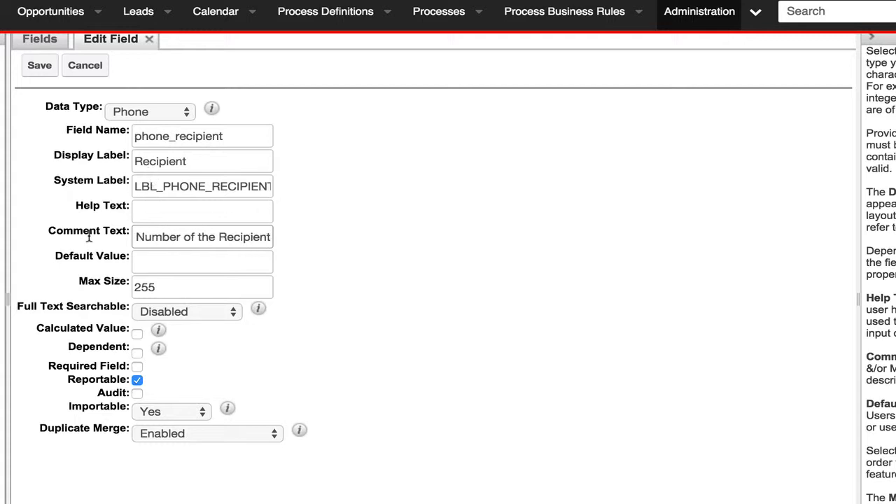
- Turn on auditing for the recipient field, make it required, and save the field
{"action": "double_click", "coordinate": [169, 287]}
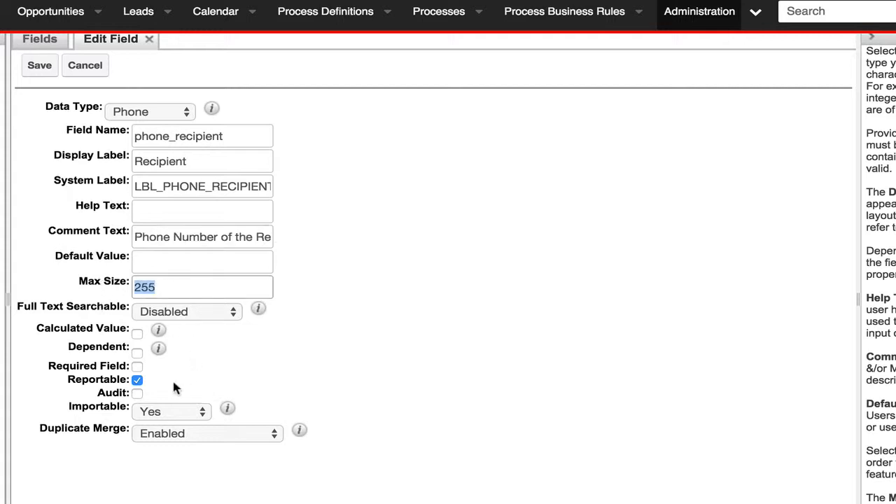
{"action": "left_click", "coordinate": [137, 393]}
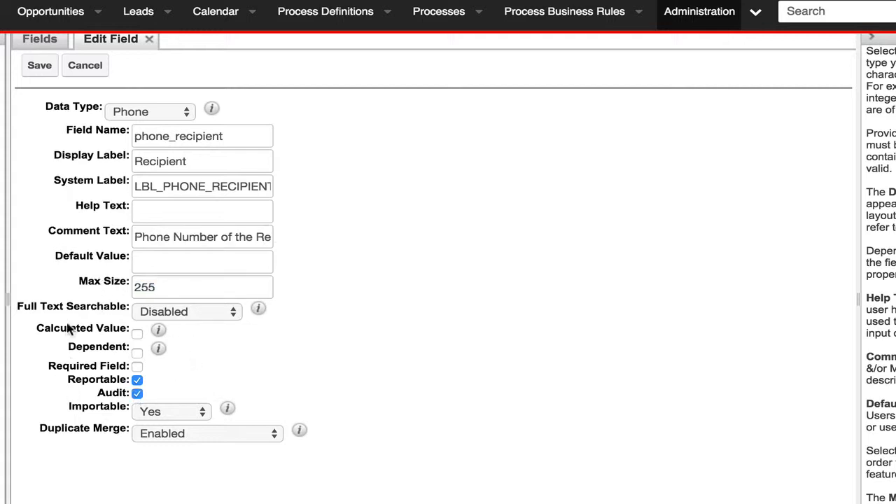
{"action": "left_click", "coordinate": [138, 366]}
{"action": "left_click", "coordinate": [44, 68]}
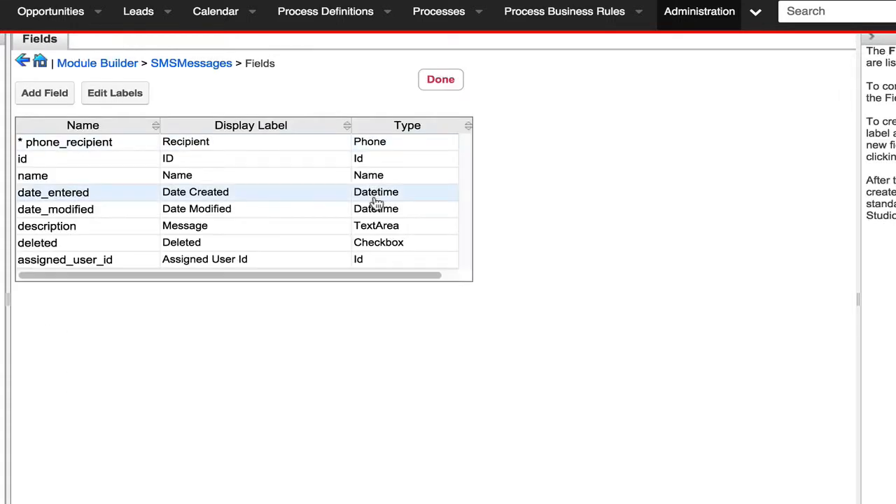
- Add another field of data type Phone to the SMSMessages module with the field name phone_sender
{"action": "left_click", "coordinate": [61, 94]}
{"action": "left_click", "coordinate": [157, 112]}
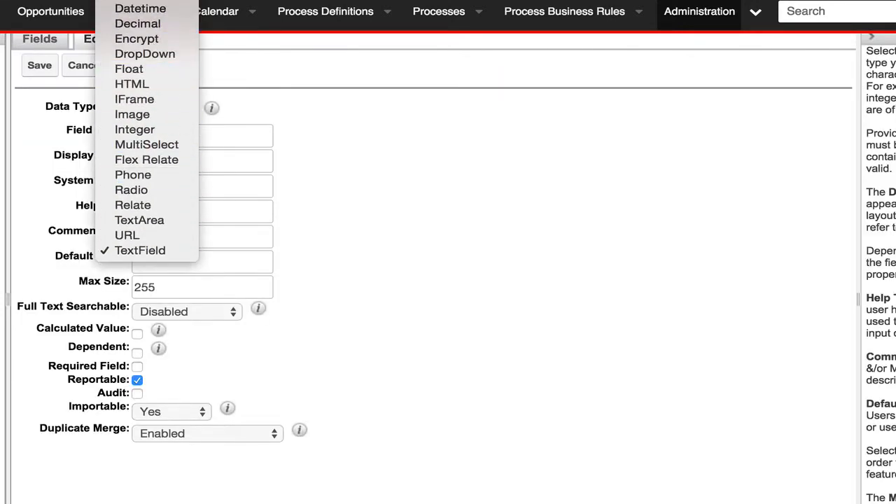
{"action": "left_click", "coordinate": [133, 177]}
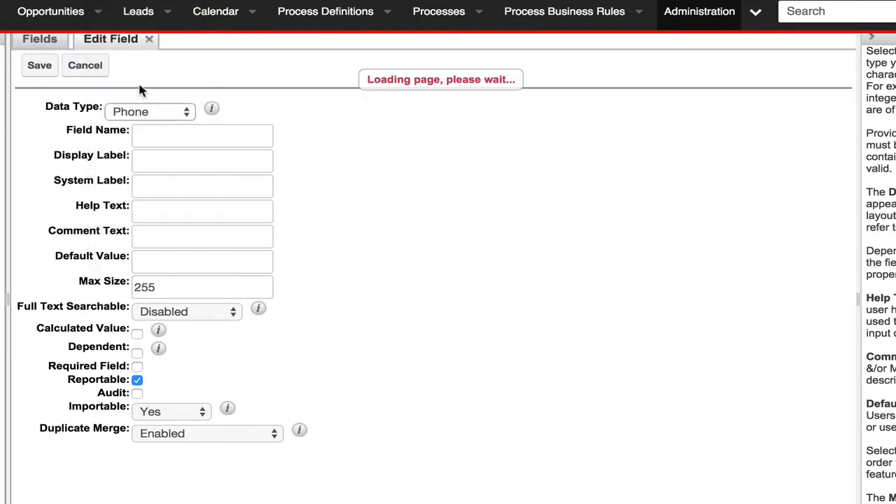
{"action": "left_click", "coordinate": [185, 134]}
{"action": "type", "text": "phone_sender"}
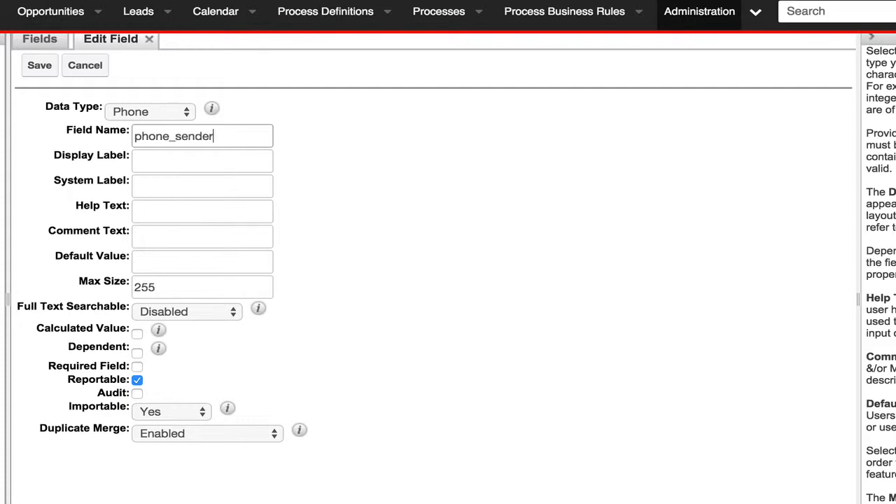
- Set the display label of the phone_sender field to Sender
{"action": "key", "text": "Tab"}
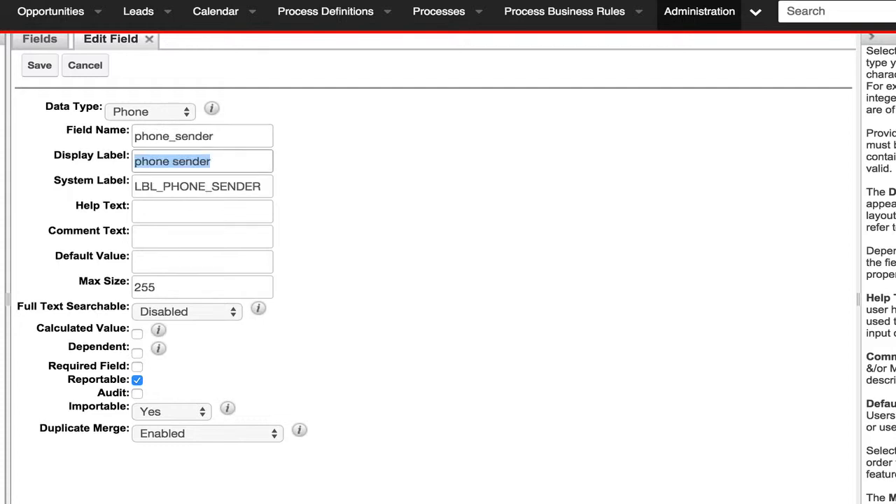
{"action": "key", "text": "Left"}
{"action": "key", "text": "shift+Right"}
{"action": "key", "text": "shift+Right"}
{"action": "key", "text": "shift+Right"}
{"action": "key", "text": "shift+Right"}
{"action": "key", "text": "shift+Right"}
{"action": "key", "text": "shift+Right"}
{"action": "key", "text": "shift+Right"}
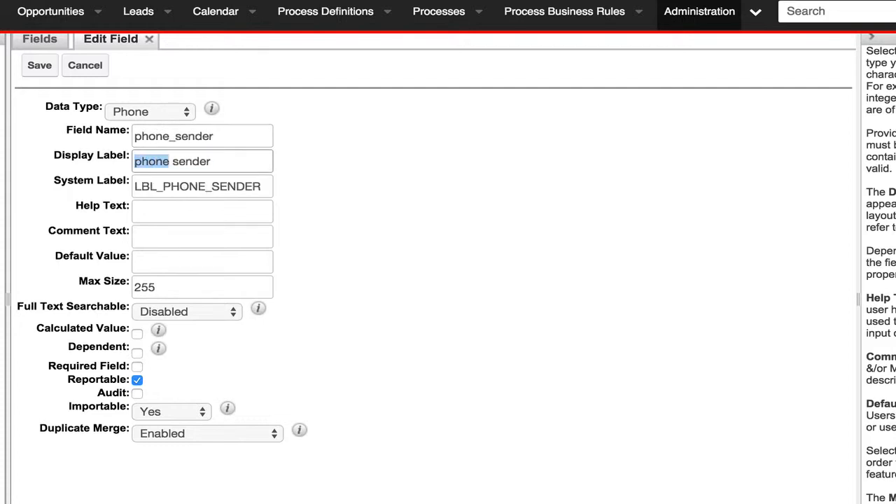
{"action": "type", "text": "S"}
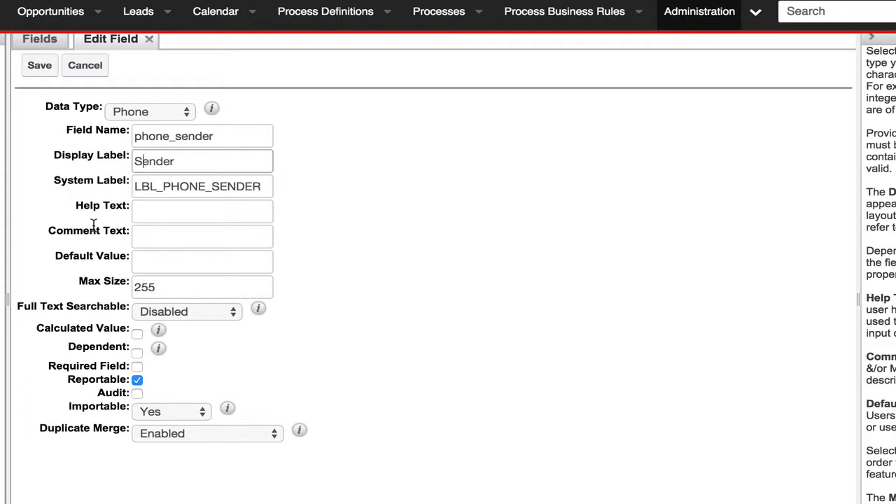
- Make the sender field audited and required, and save it to the module
{"action": "left_click", "coordinate": [133, 393]}
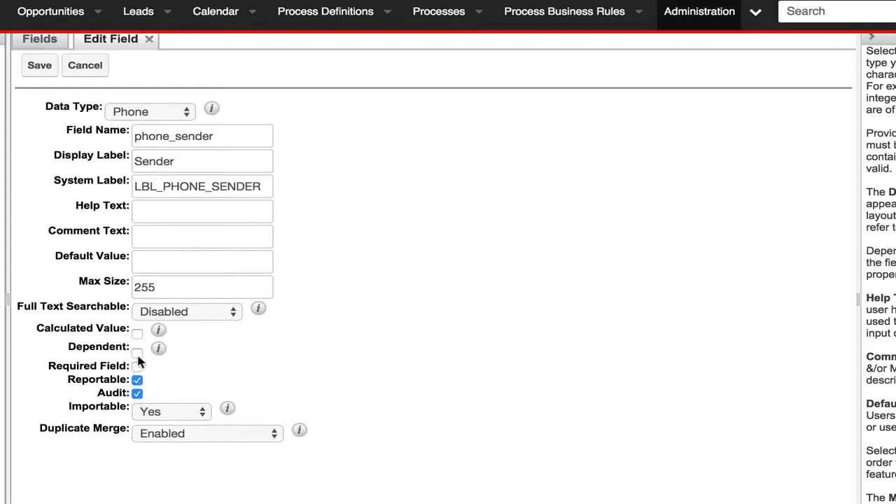
{"action": "left_click", "coordinate": [137, 366]}
{"action": "left_click", "coordinate": [40, 65]}
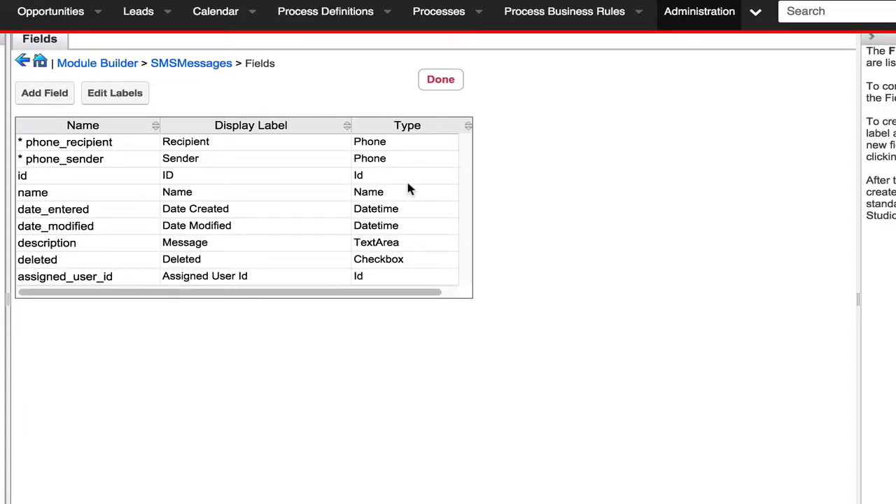
- Add a new field of data type DropDown with the field name status and the display label Status
{"action": "left_click", "coordinate": [44, 95]}
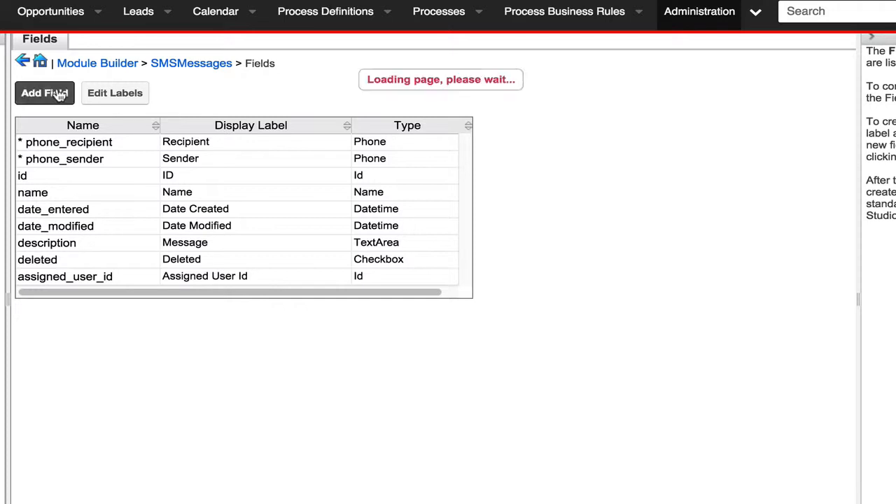
{"action": "left_click", "coordinate": [170, 110]}
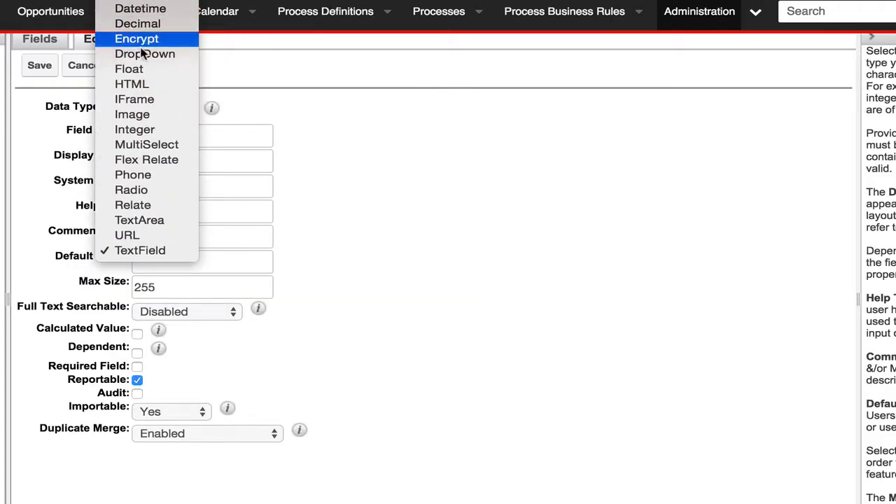
{"action": "left_click", "coordinate": [153, 59]}
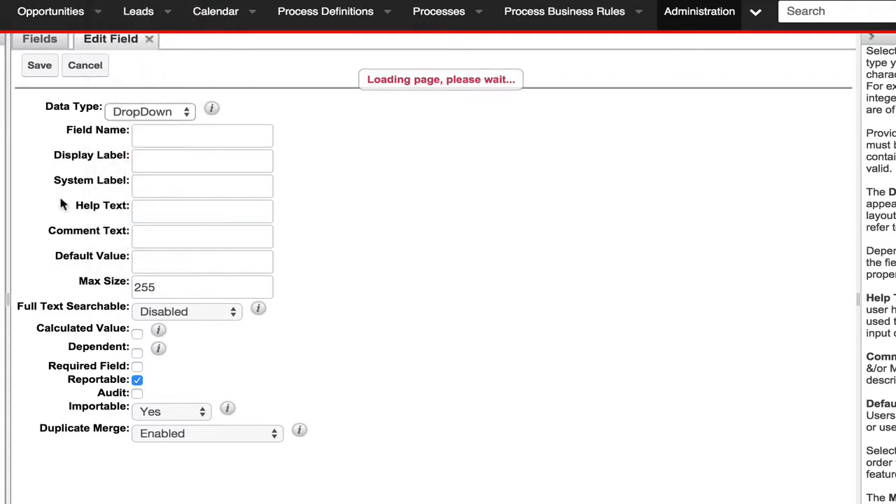
{"action": "left_click", "coordinate": [152, 143]}
{"action": "type", "text": "status"}
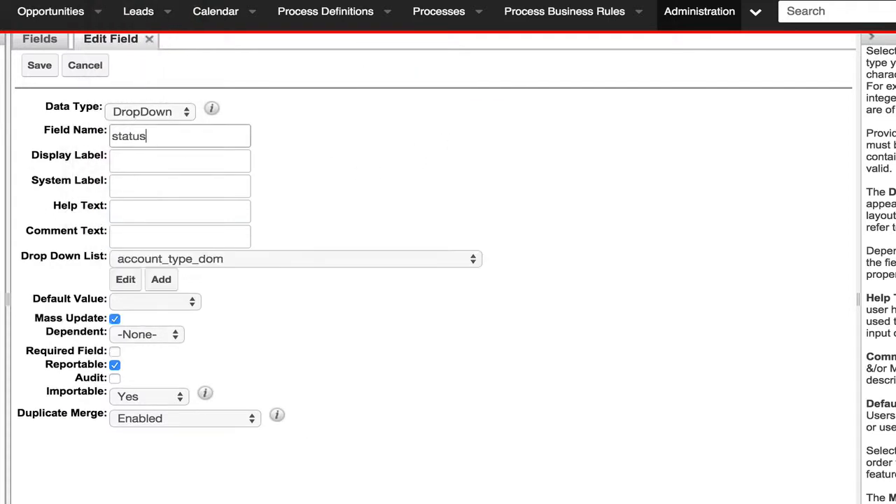
{"action": "key", "text": "Tab"}
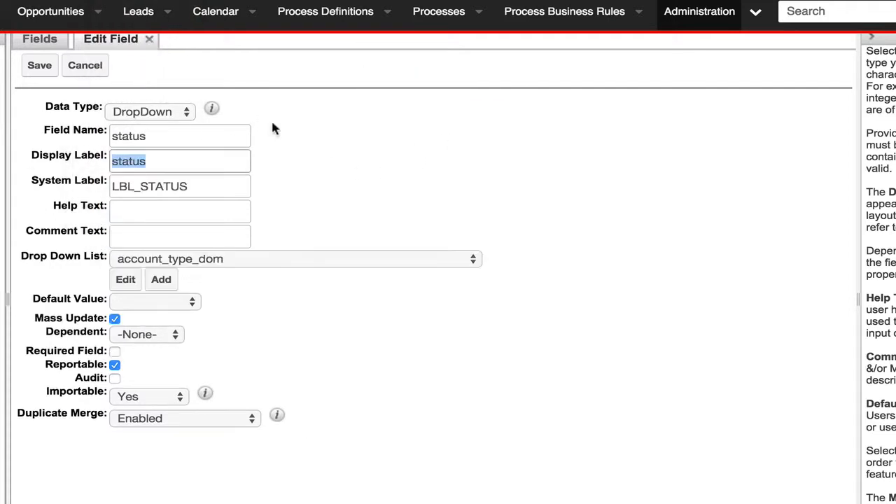
{"action": "type", "text": "Status"}
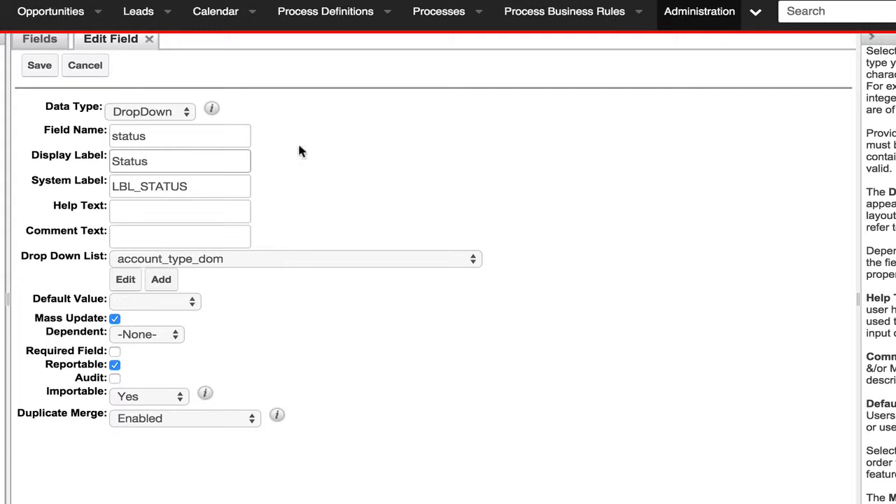
{"action": "key", "text": "Tab"}
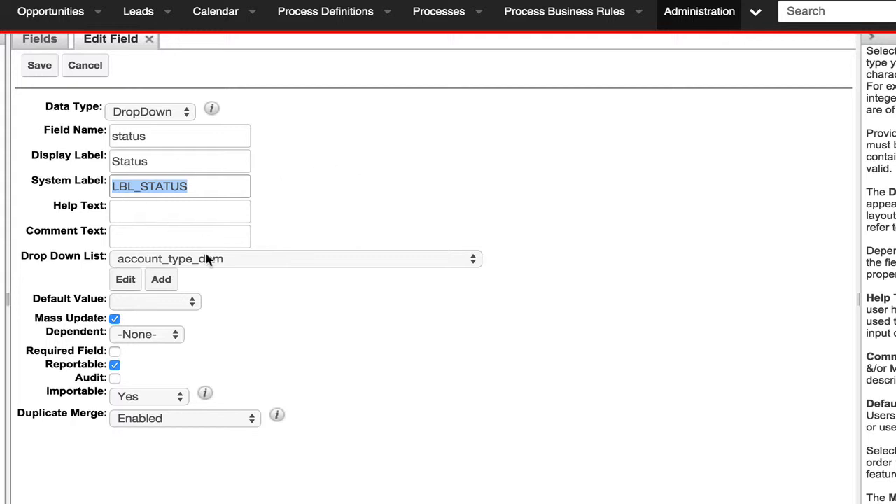
- Create a new dropdown list for the status field and name it ph_sms_message_status_list
{"action": "left_click", "coordinate": [161, 280]}
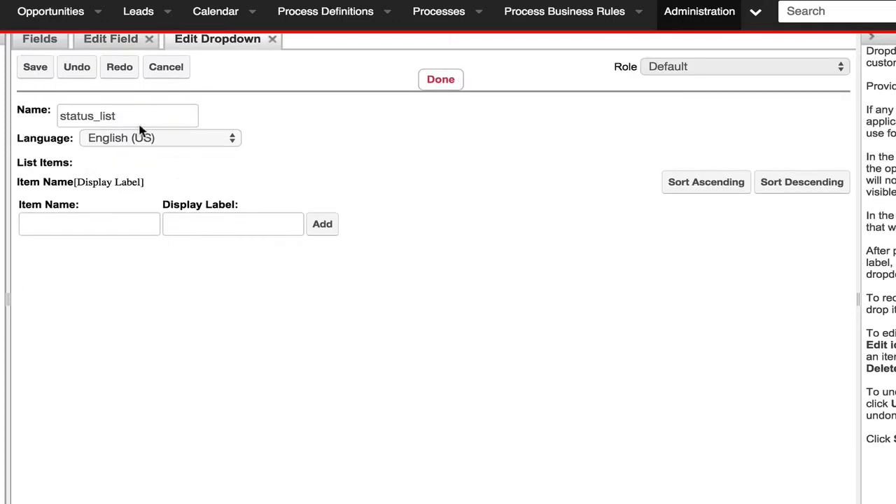
{"action": "left_click", "coordinate": [60, 116]}
{"action": "type", "text": "php"}
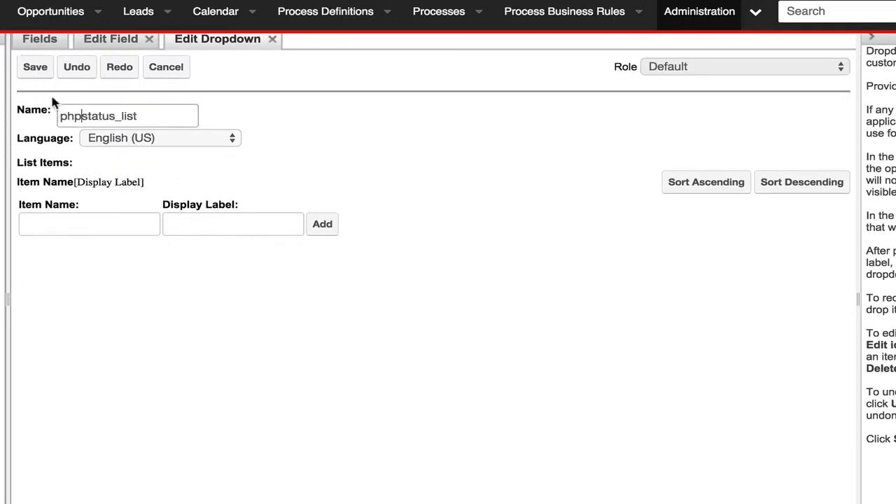
{"action": "type", "text": "_sms"}
{"action": "key", "text": "BackSpace"}
{"action": "key", "text": "BackSpace"}
{"action": "key", "text": "BackSpace"}
{"action": "key", "text": "BackSpace"}
{"action": "key", "text": "BackSpace"}
{"action": "type", "text": "_sms_mess"}
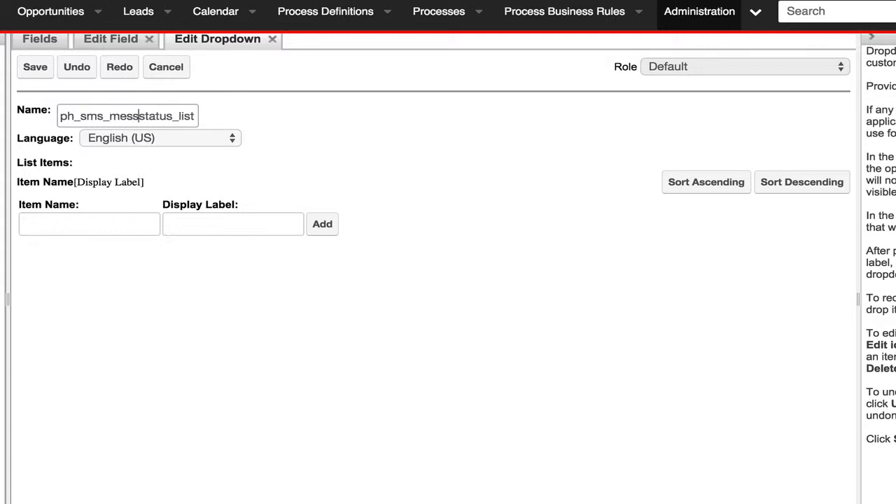
{"action": "type", "text": "age_"}
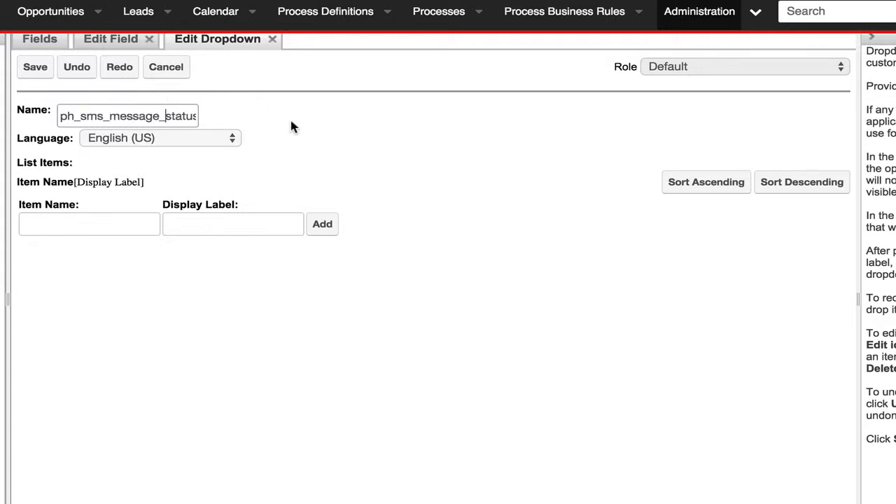
{"action": "key", "text": "Tab"}
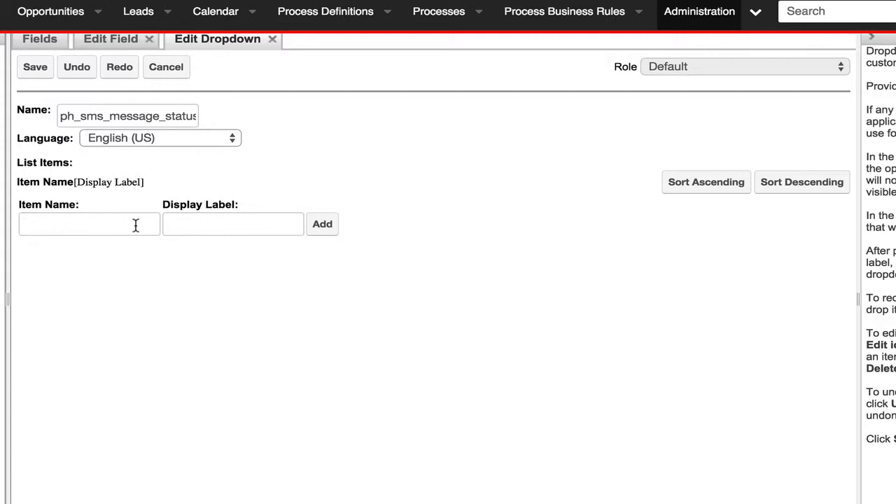
- Add the item queued with the display label Queued to the status dropdown list, keeping the language English (US)
{"action": "left_click", "coordinate": [136, 225]}
{"action": "type", "text": "queue"}
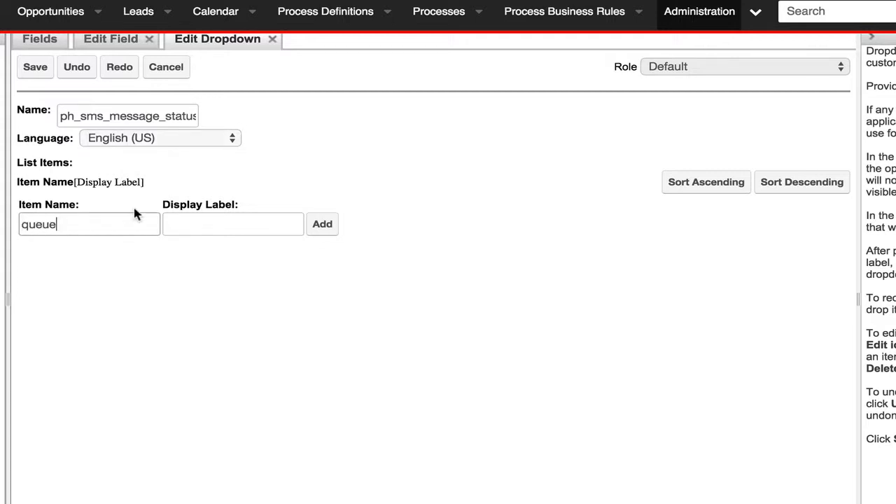
{"action": "type", "text": "d"}
{"action": "key", "text": "Tab"}
{"action": "type", "text": "Queue"}
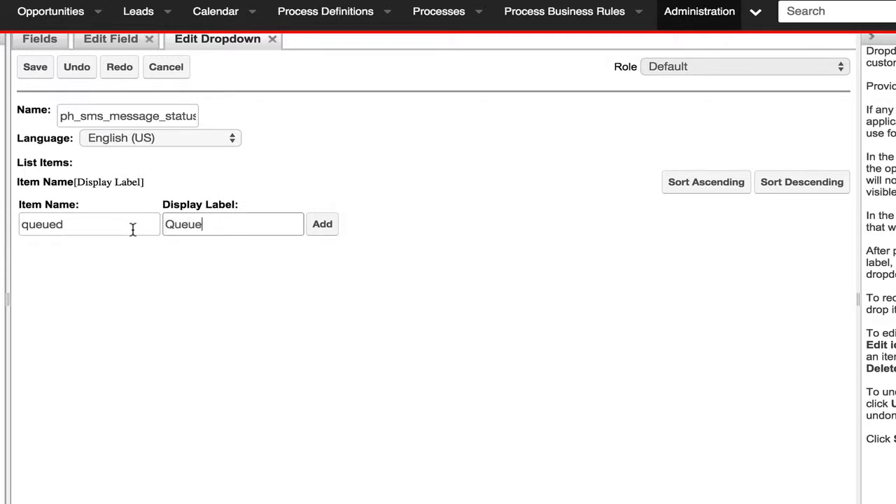
{"action": "type", "text": "d"}
{"action": "left_click", "coordinate": [161, 139]}
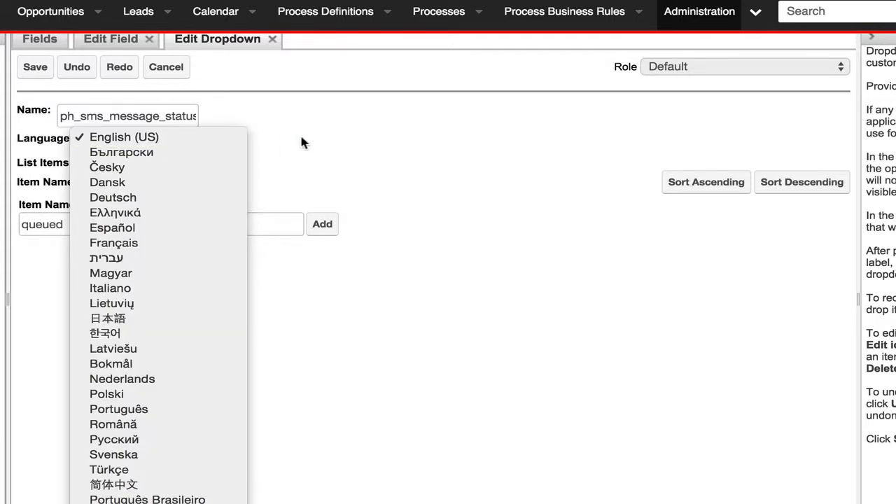
{"action": "left_click", "coordinate": [323, 180]}
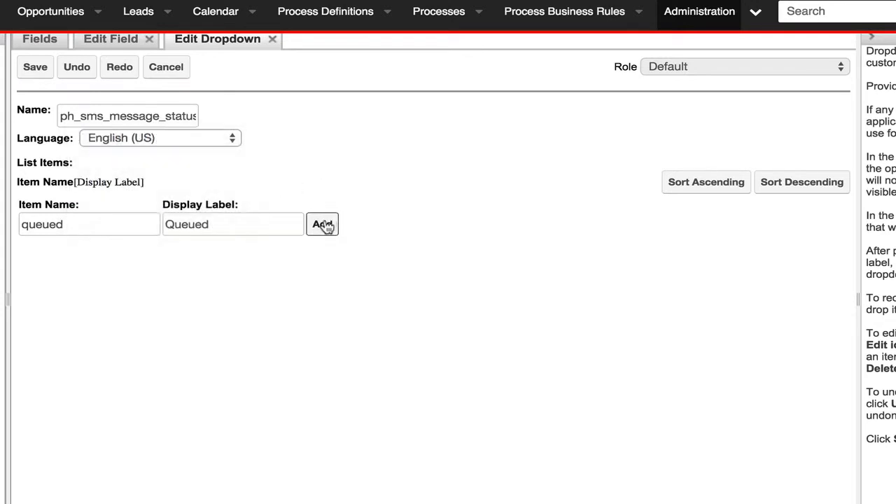
{"action": "left_click", "coordinate": [322, 223]}
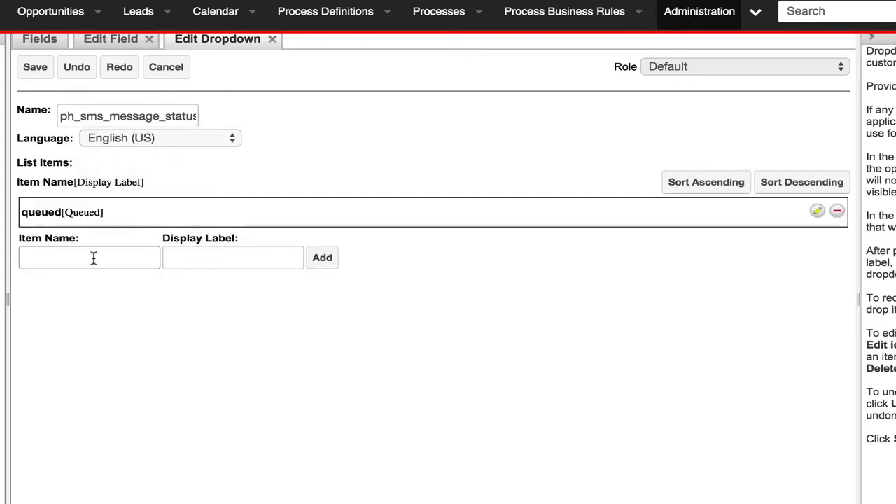
- Add the item sent with the display label Sent to the status dropdown list
{"action": "type", "text": "sent"}
{"action": "key", "text": "Tab"}
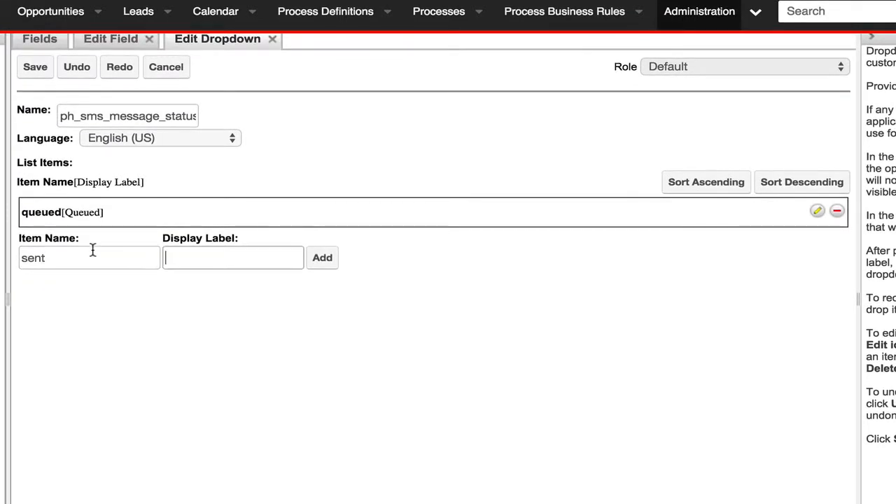
{"action": "type", "text": "Sent"}
{"action": "left_click", "coordinate": [318, 265]}
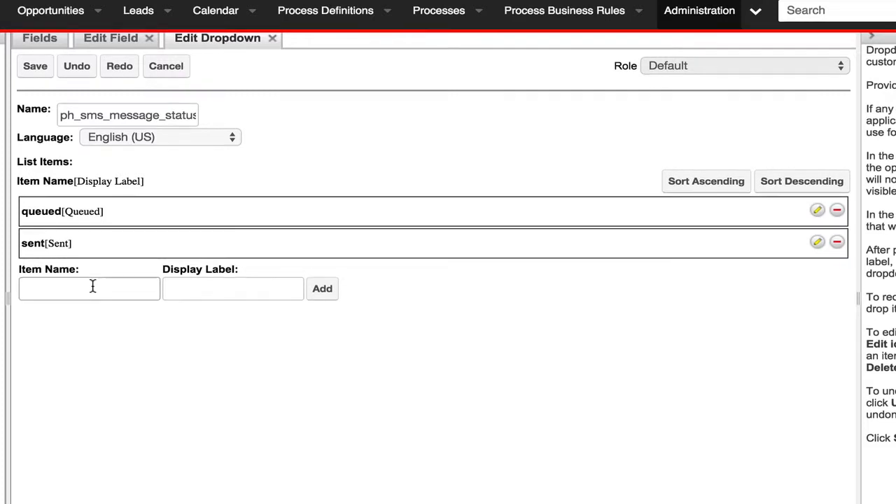
- Add the item failed with the display label Failed to the status dropdown list
{"action": "type", "text": "failed"}
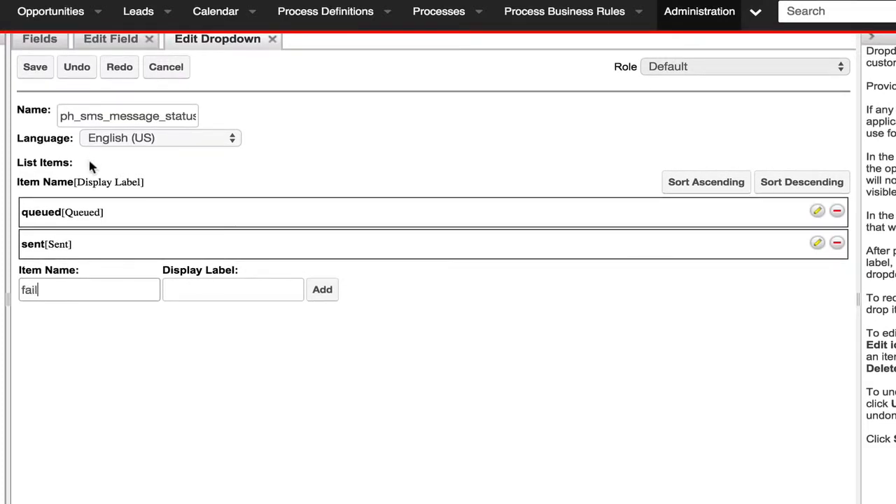
{"action": "key", "text": "Tab"}
{"action": "type", "text": "Failed"}
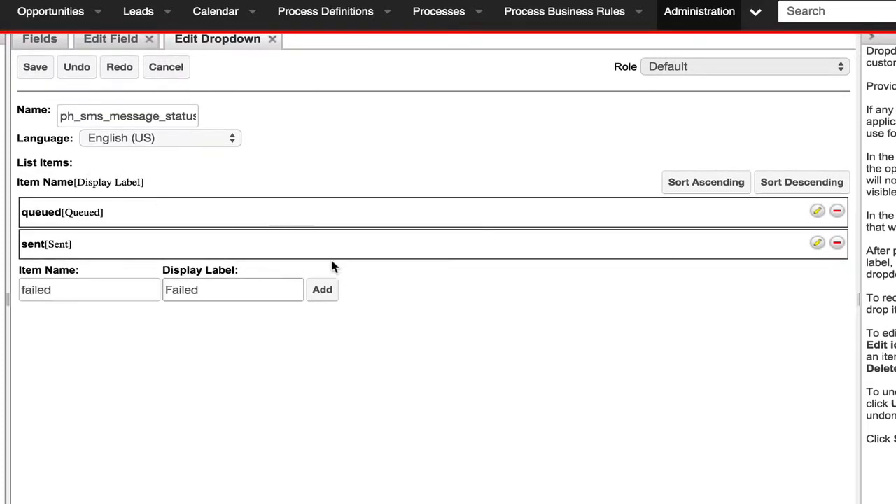
{"action": "left_click", "coordinate": [320, 290]}
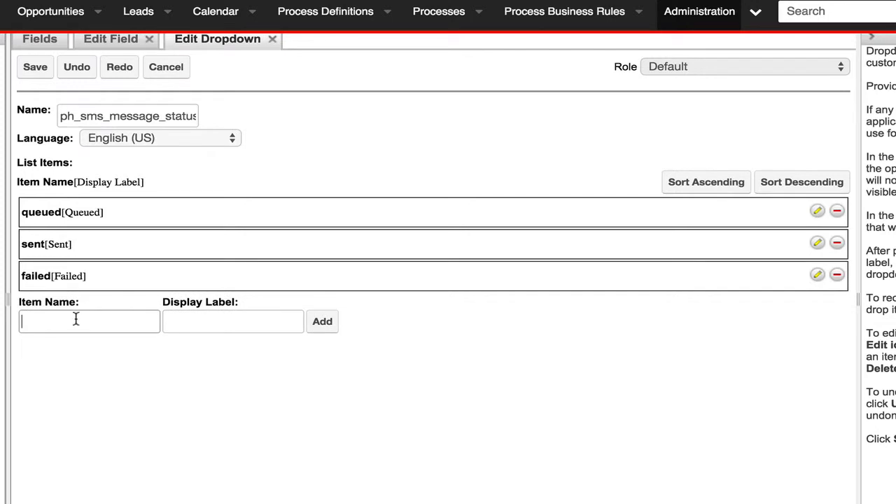
- Add the item delivered with the display label Delivered to the status dropdown list
{"action": "left_click", "coordinate": [75, 319]}
{"action": "type", "text": "delivered"}
{"action": "double_click", "coordinate": [81, 323]}
{"action": "key", "text": "ctrl+c"}
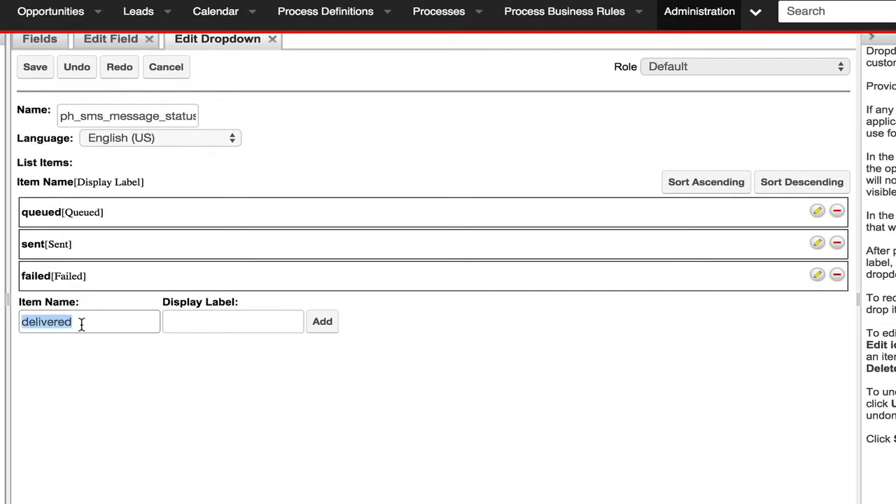
{"action": "left_click", "coordinate": [171, 322]}
{"action": "key", "text": "ctrl+v"}
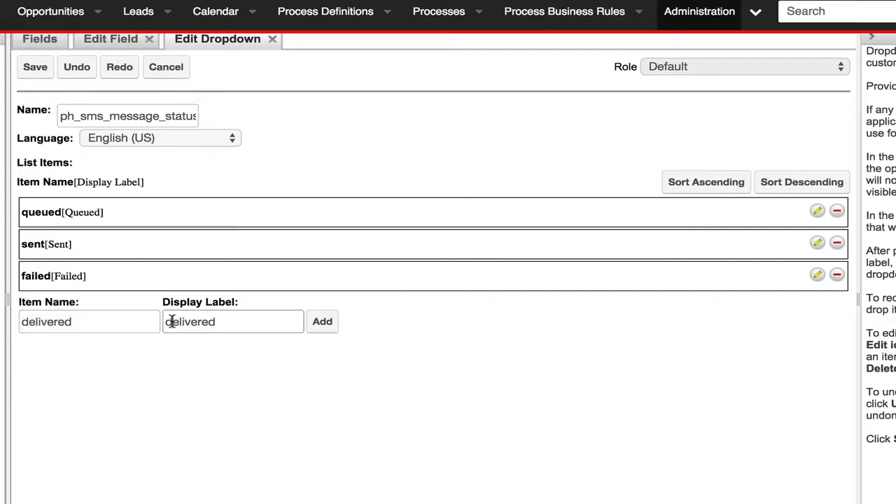
{"action": "left_click", "coordinate": [171, 321]}
{"action": "key", "text": "BackSpace"}
{"action": "type", "text": "D"}
{"action": "left_click", "coordinate": [321, 322]}
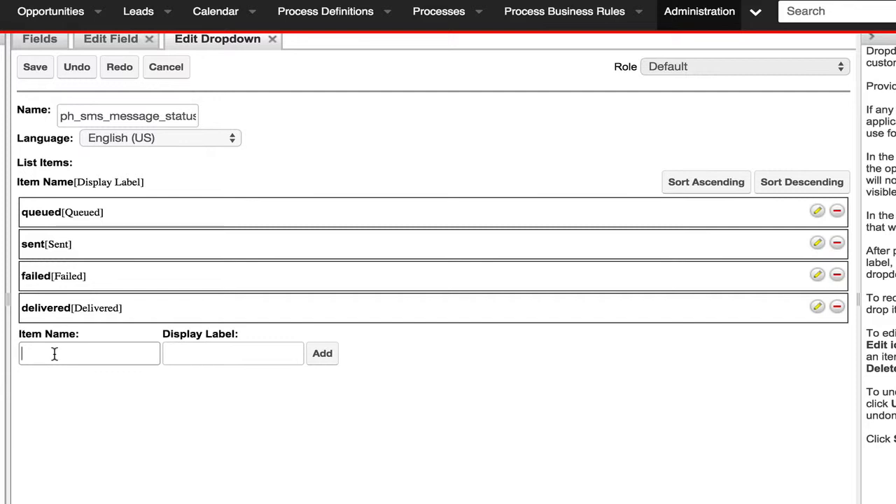
- Add the item undelivered with the display label Undelivered to the status dropdown list
{"action": "scroll", "coordinate": [54, 355], "scroll_direction": "up", "scroll_amount": 1}
{"action": "type", "text": "undelivered"}
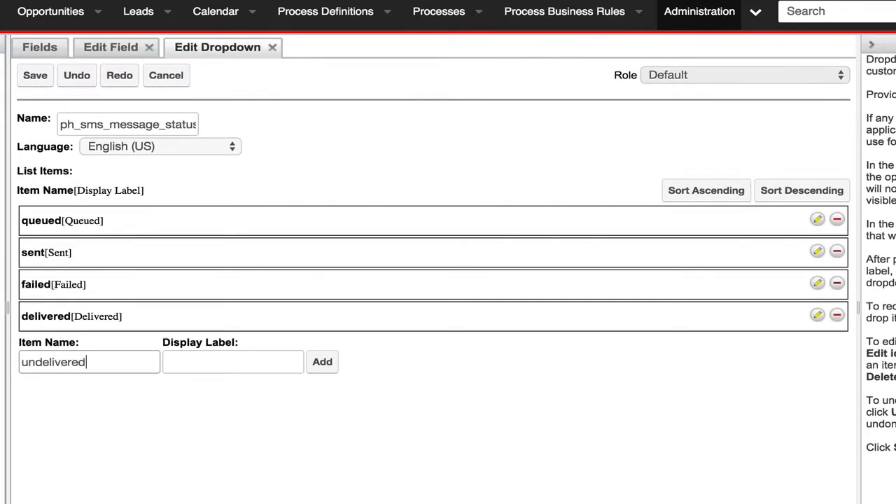
{"action": "key", "text": "Tab"}
{"action": "type", "text": "delivered"}
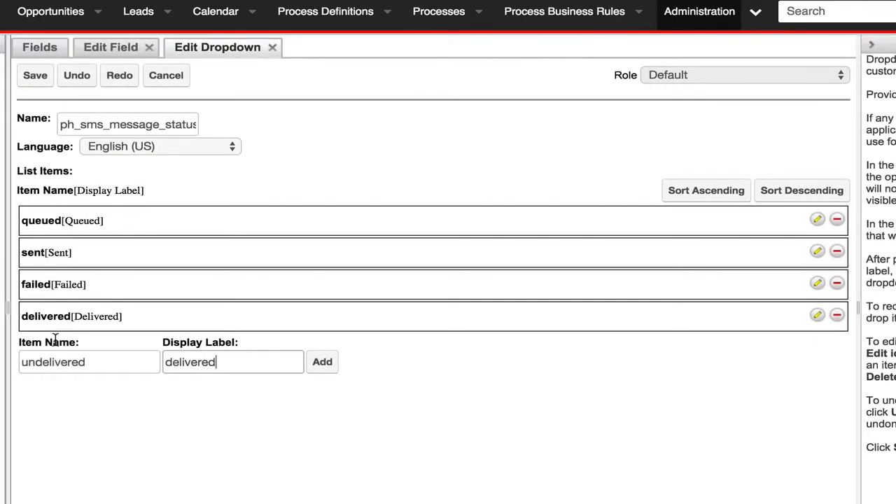
{"action": "left_click", "coordinate": [165, 365]}
{"action": "type", "text": "Un"}
{"action": "left_click", "coordinate": [322, 362]}
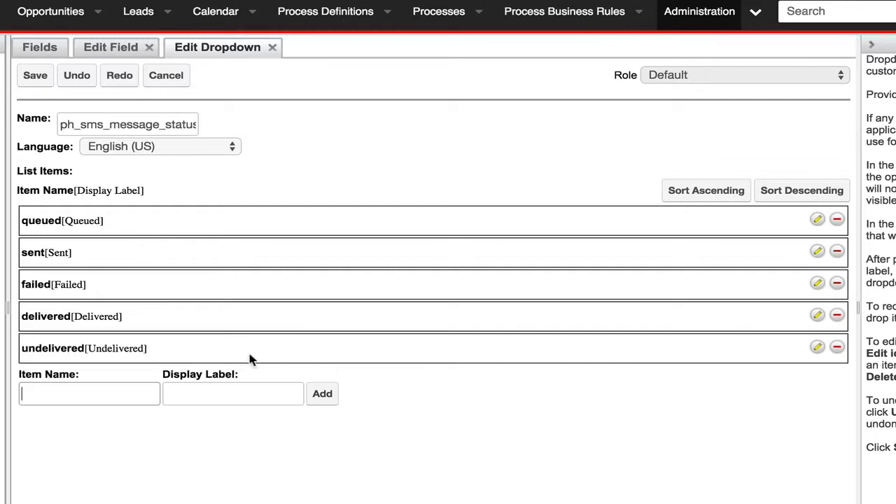
- Add the item rejected with the display label rejected to the status dropdown list
{"action": "scroll", "coordinate": [77, 406], "scroll_direction": "down", "scroll_amount": 1}
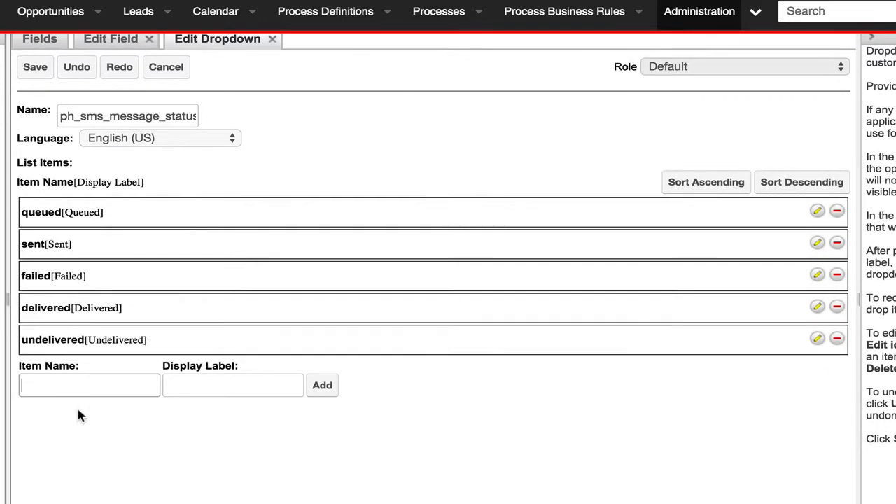
{"action": "type", "text": "rejected"}
{"action": "key", "text": "Tab"}
{"action": "type", "text": "rejected"}
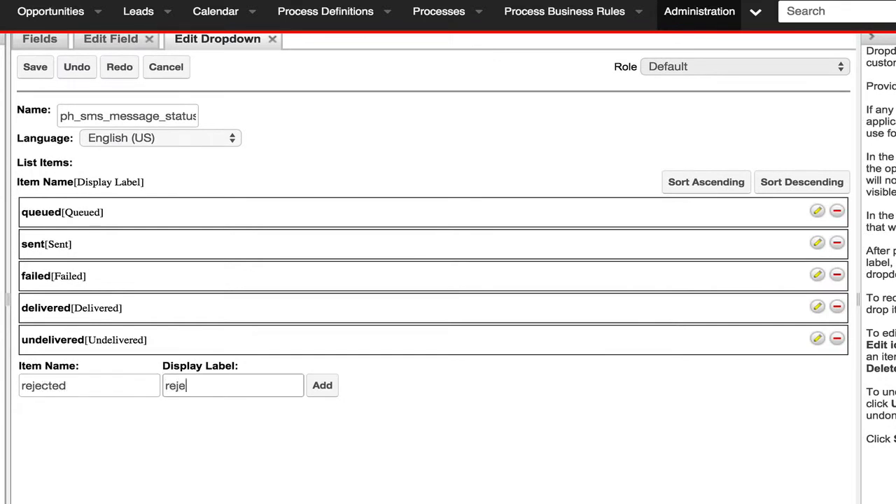
{"action": "left_click", "coordinate": [330, 394]}
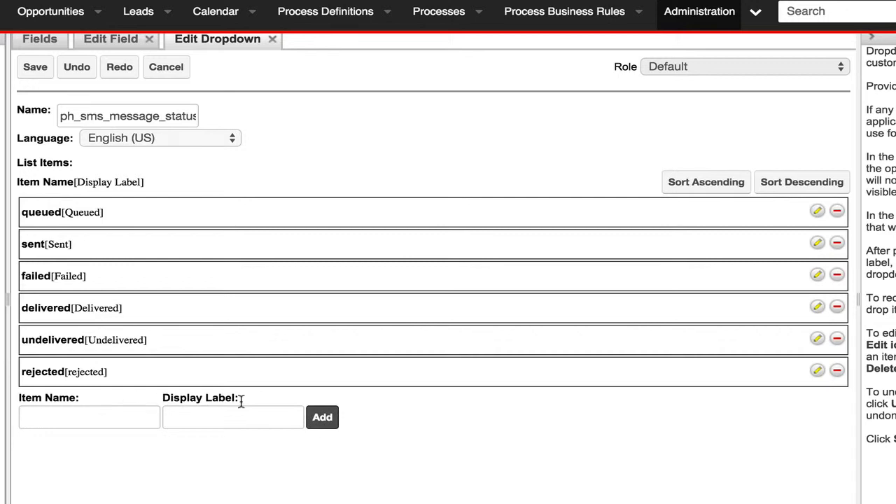
- Add a blank item to the status dropdown list, move it above queued, and save the list
{"action": "left_click", "coordinate": [327, 423]}
{"action": "left_click_drag", "start_coordinate": [94, 402], "coordinate": [93, 202]}
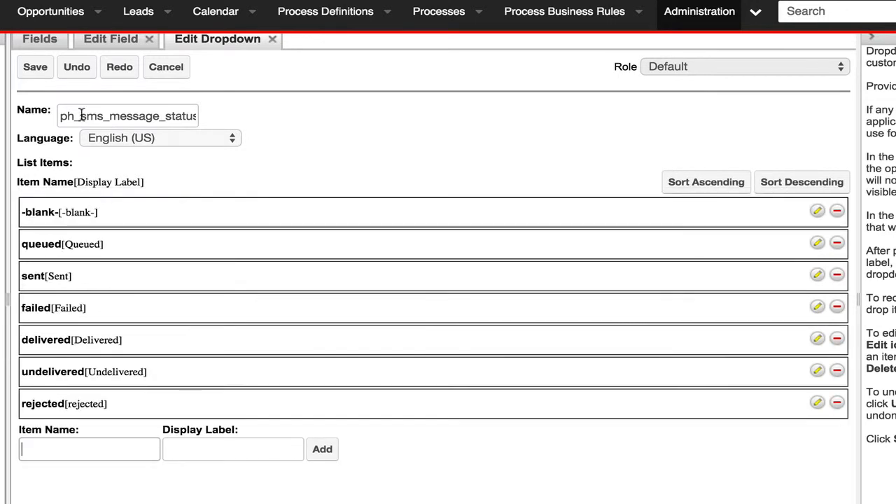
{"action": "left_click", "coordinate": [35, 73]}
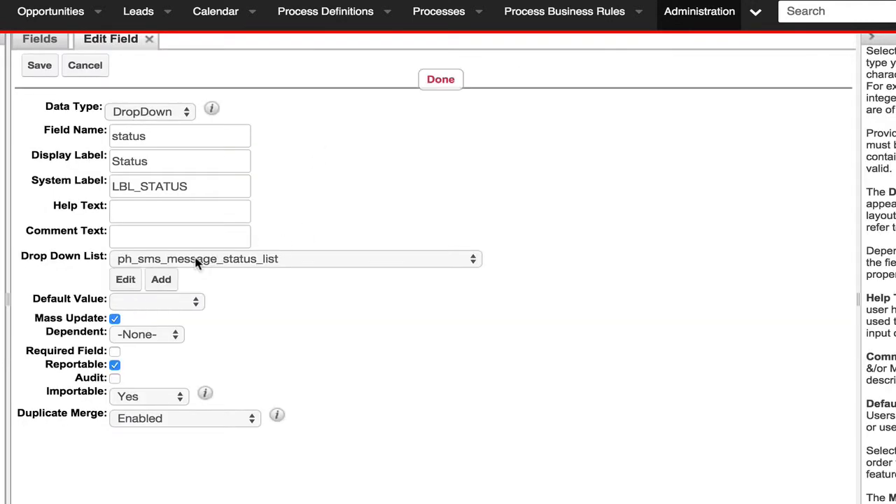
- Keep the status field's default value blank, turn off mass update, turn on auditing, and save the field
{"action": "left_click", "coordinate": [158, 301]}
{"action": "left_click", "coordinate": [214, 317]}
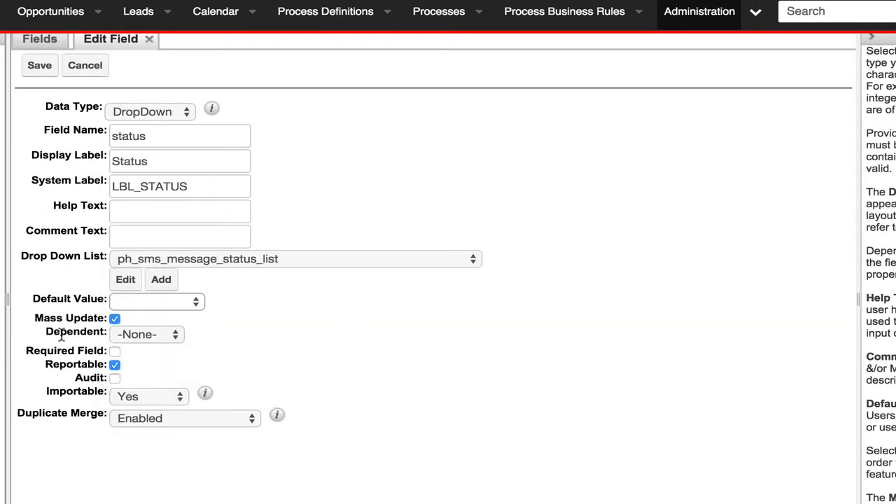
{"action": "left_click", "coordinate": [115, 319]}
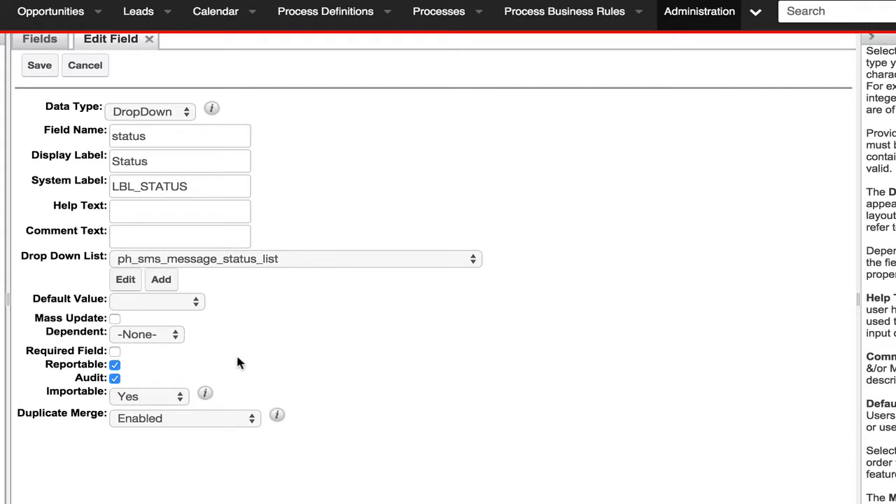
{"action": "left_click", "coordinate": [33, 70]}
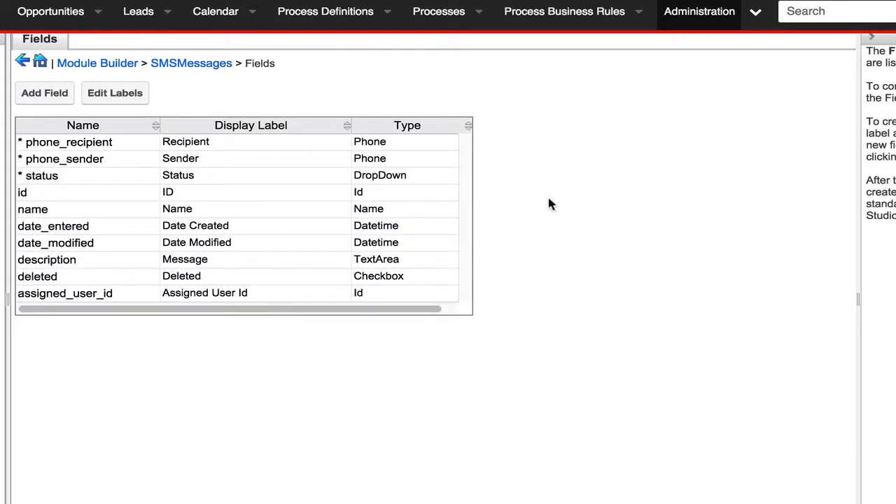
- Create a new TextField named uuid with the display label UUID, and make it required and audited
{"action": "left_click", "coordinate": [35, 93]}
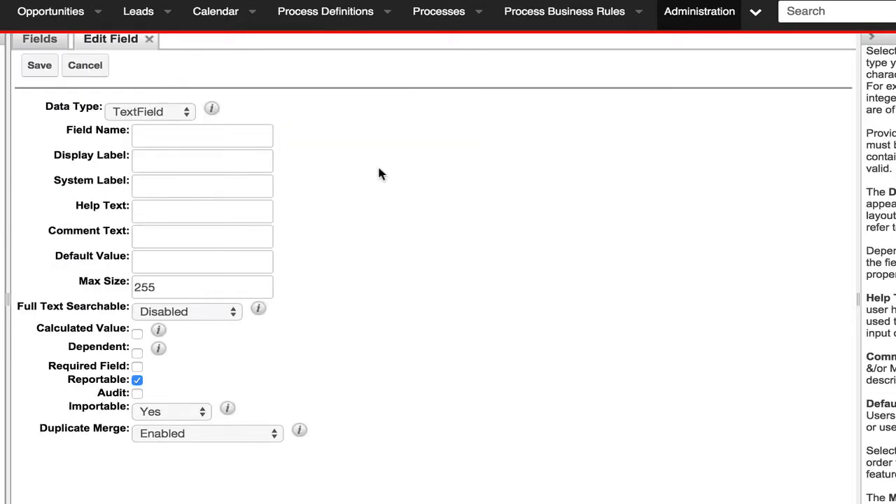
{"action": "left_click", "coordinate": [181, 143]}
{"action": "type", "text": "UUID"}
{"action": "key", "text": "Tab"}
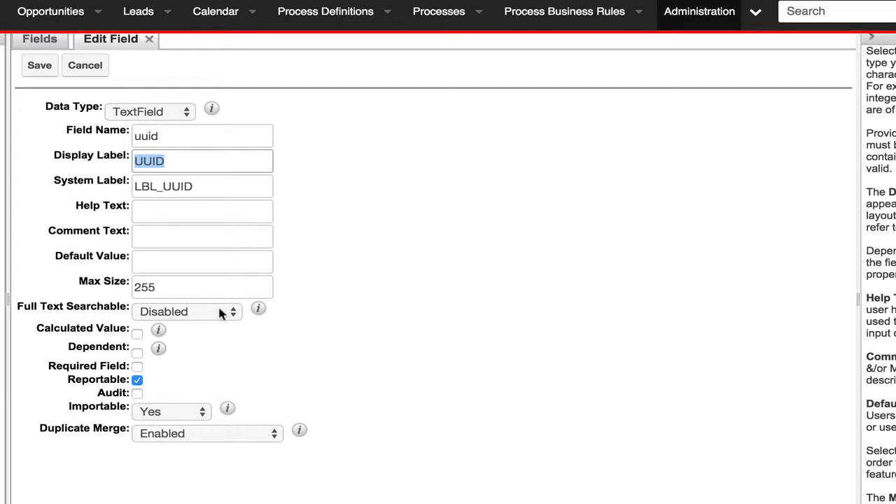
{"action": "left_click", "coordinate": [137, 366]}
{"action": "left_click", "coordinate": [137, 394]}
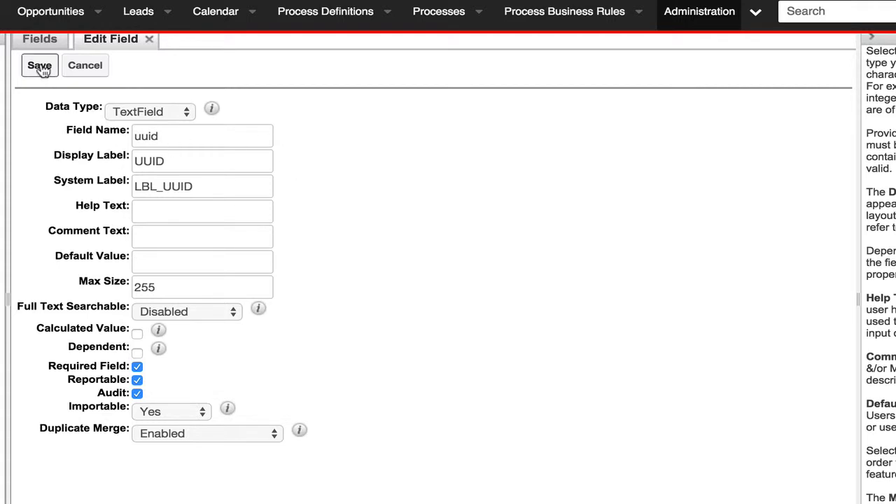
- Enter the comment text "The unique ID for the message" for the uuid field and save the field
{"action": "left_click", "coordinate": [163, 239]}
{"action": "type", "text": "Th"}
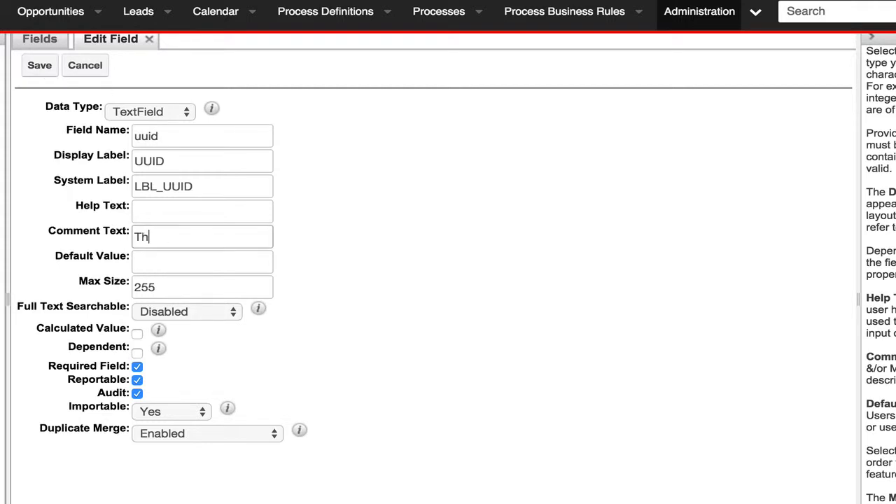
{"action": "type", "text": "e unique ID for the message"}
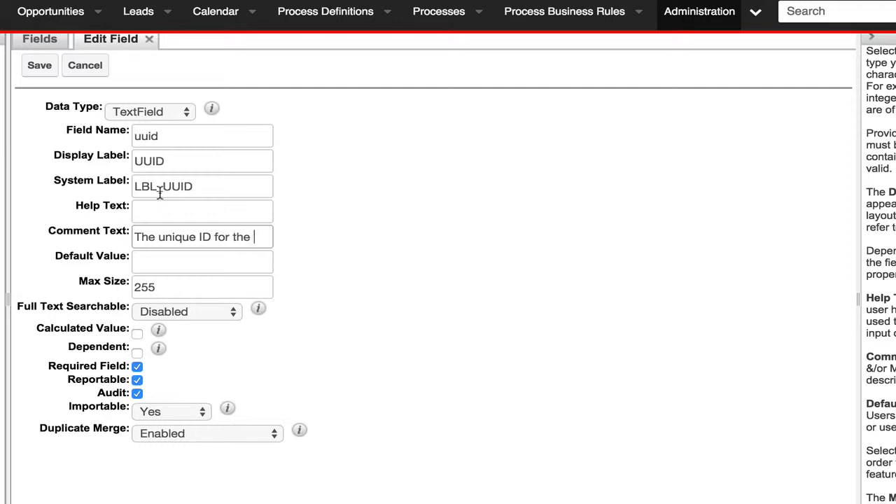
{"action": "left_click", "coordinate": [27, 70]}
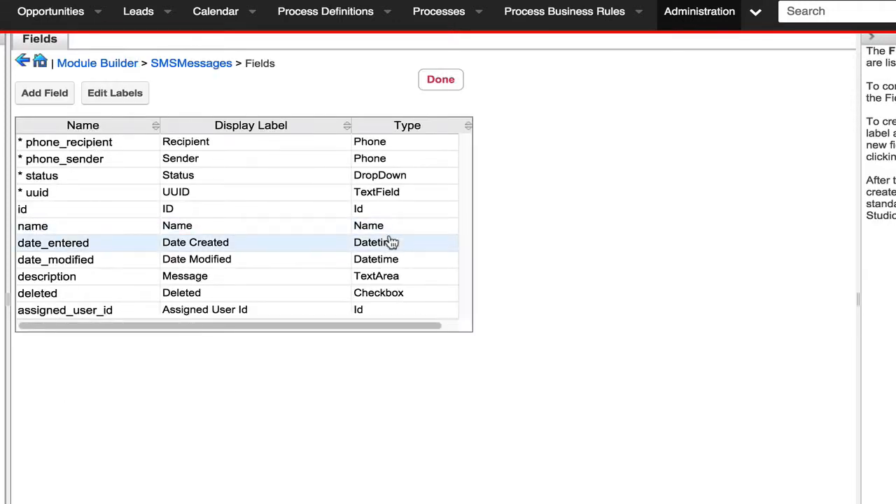
- Start a new DropDown field in SMSMessages named direction with the display label Direction
{"action": "left_click", "coordinate": [53, 99]}
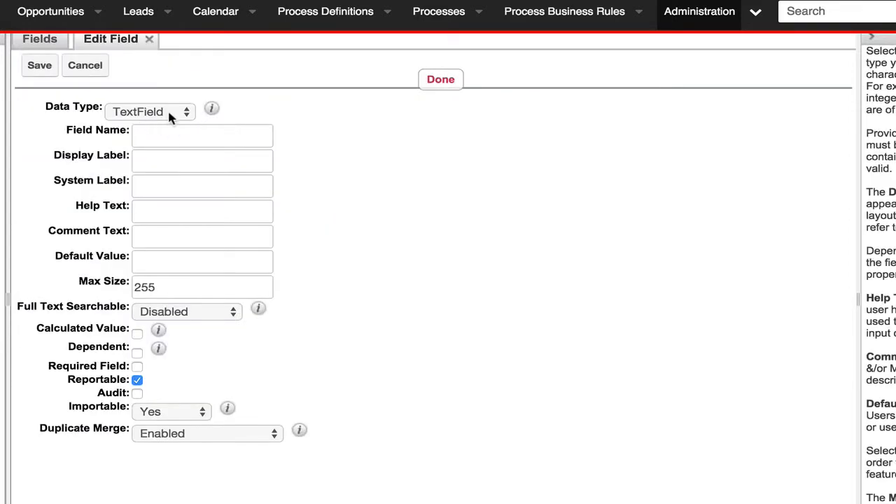
{"action": "left_click", "coordinate": [168, 110]}
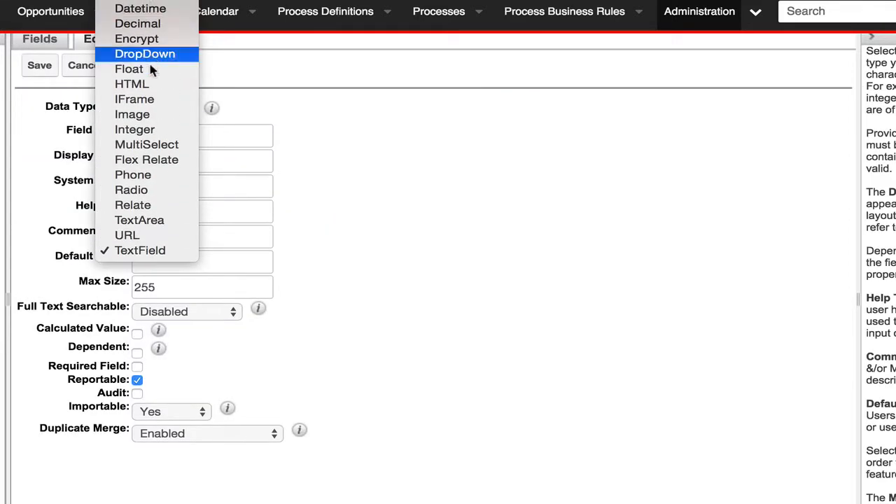
{"action": "left_click", "coordinate": [145, 50]}
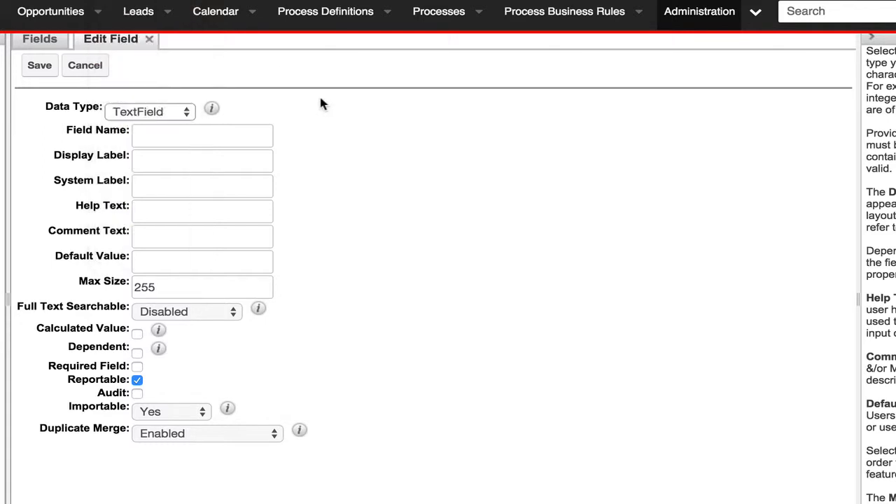
{"action": "left_click", "coordinate": [171, 136]}
{"action": "type", "text": "directo"}
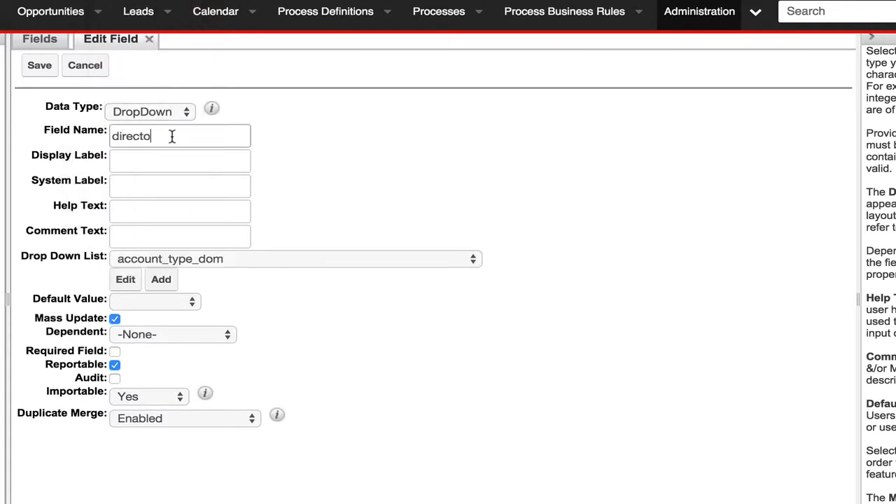
{"action": "key", "text": "BackSpace"}
{"action": "type", "text": "ion"}
{"action": "key", "text": "Tab"}
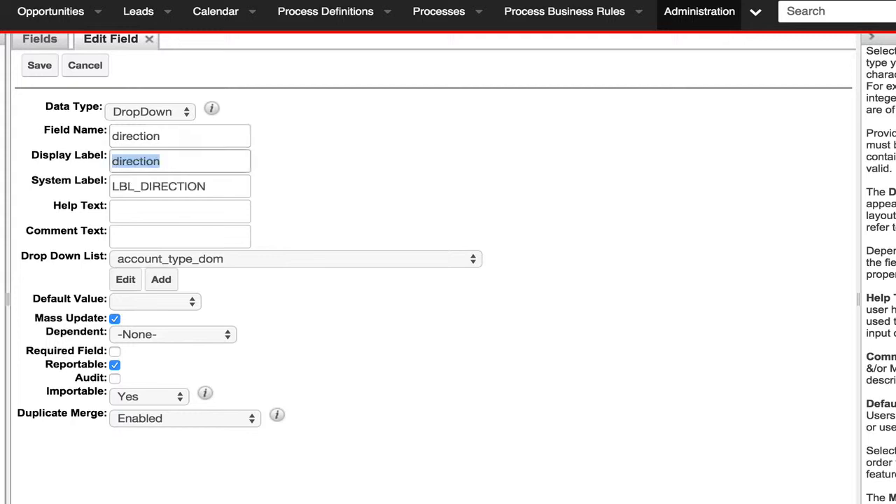
{"action": "type", "text": "Direction"}
{"action": "key", "text": "Tab"}
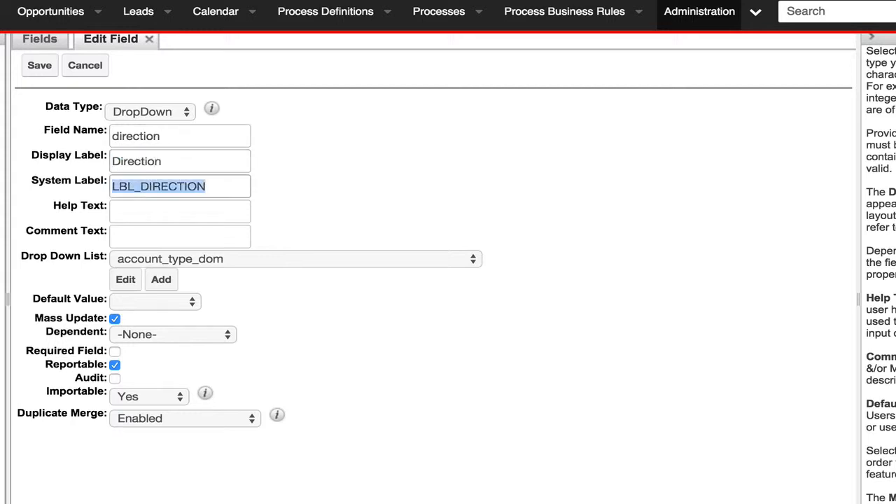
- Create a new dropdown list for the direction field and name it ph_sms_message_direction_list
{"action": "left_click", "coordinate": [161, 279]}
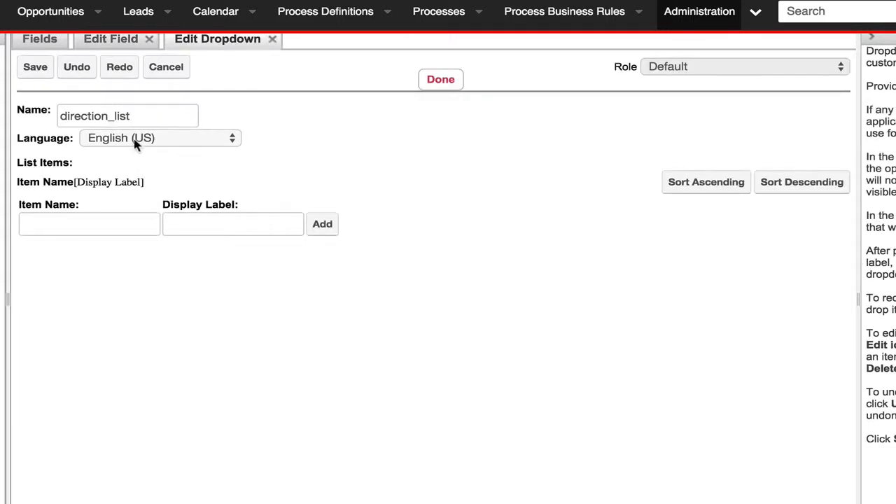
{"action": "left_click", "coordinate": [57, 116]}
{"action": "type", "text": "ph"}
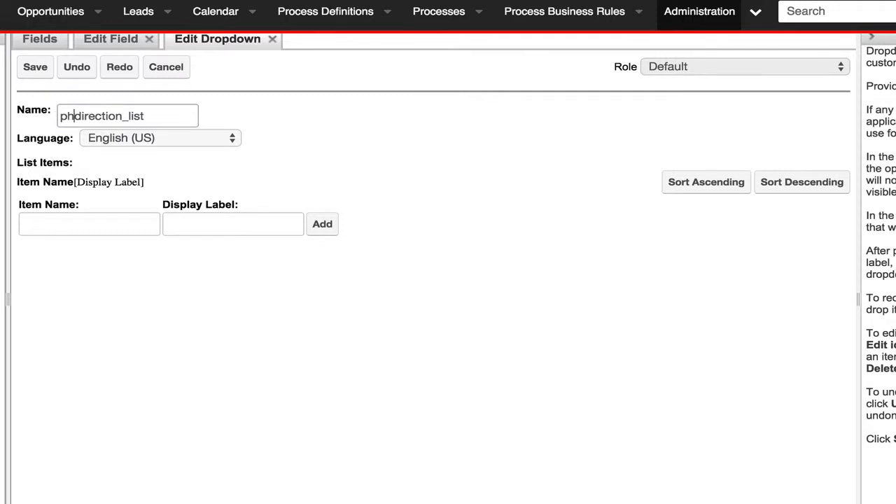
{"action": "type", "text": "_sms_me"}
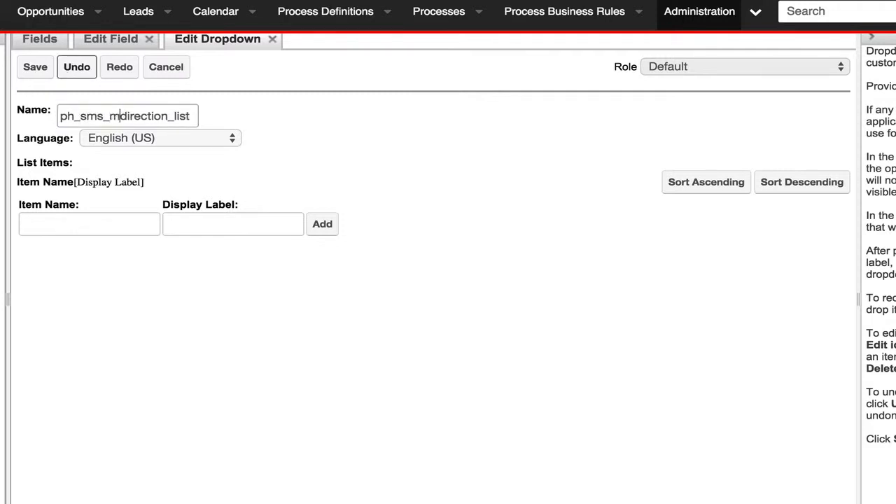
{"action": "type", "text": "ssage_"}
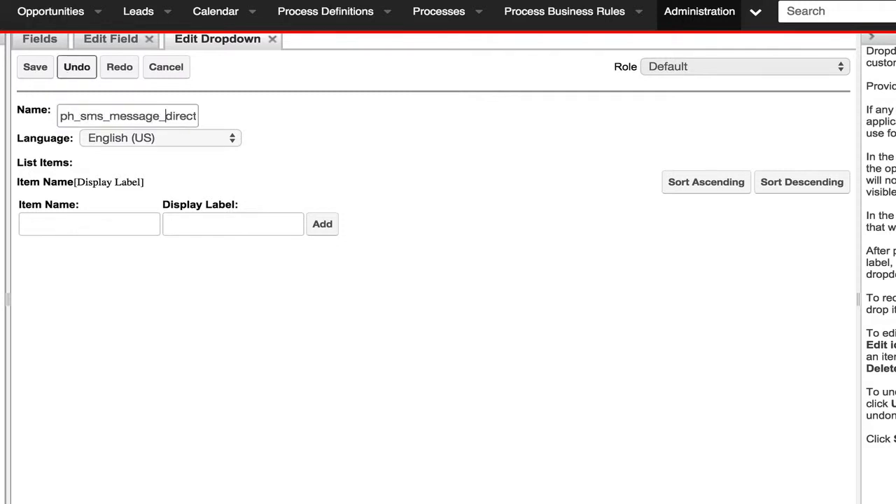
- Add the item outbound with the display label Outbound to the direction dropdown list
{"action": "left_click", "coordinate": [109, 224]}
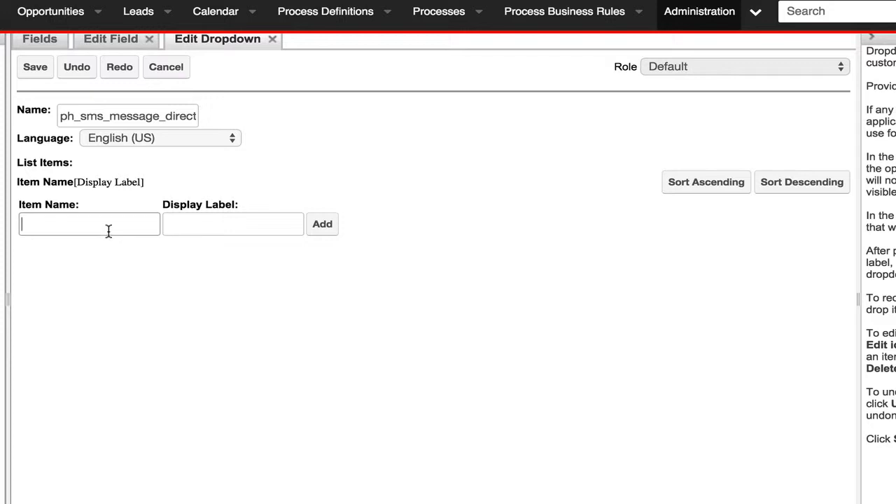
{"action": "type", "text": "outbound"}
{"action": "key", "text": "Tab"}
{"action": "type", "text": "Out"}
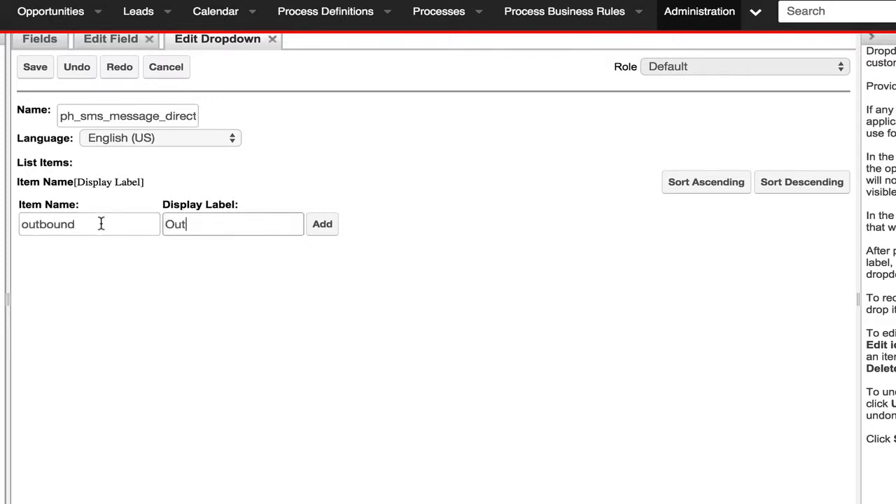
{"action": "type", "text": "bound"}
{"action": "left_click", "coordinate": [321, 229]}
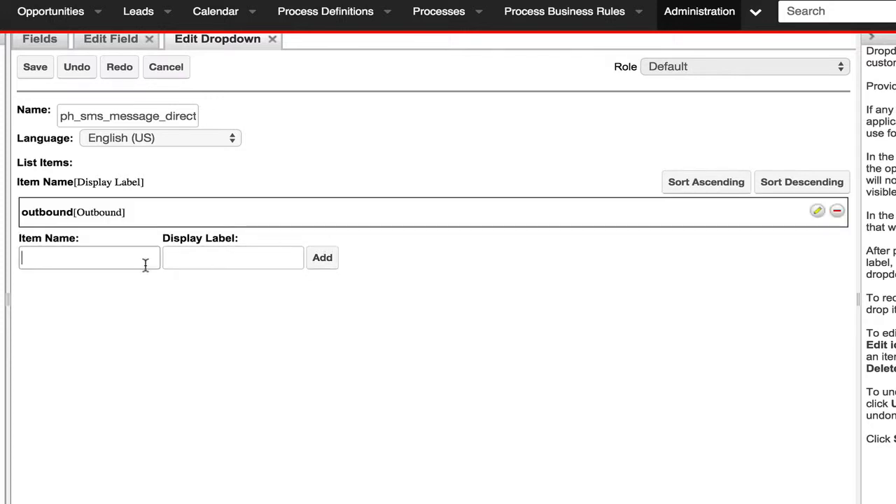
{"action": "type", "text": "inbound"}
{"action": "key", "text": "Tab"}
{"action": "type", "text": "Inbound"}
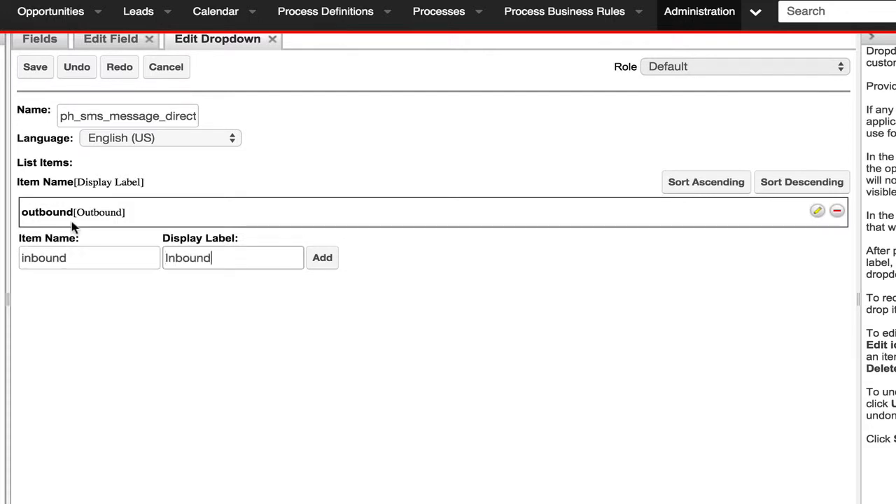
{"action": "key", "text": "BackSpace"}
{"action": "key", "text": "BackSpace"}
{"action": "key", "text": "BackSpace"}
{"action": "key", "text": "BackSpace"}
{"action": "key", "text": "BackSpace"}
{"action": "key", "text": "BackSpace"}
{"action": "type", "text": "R"}
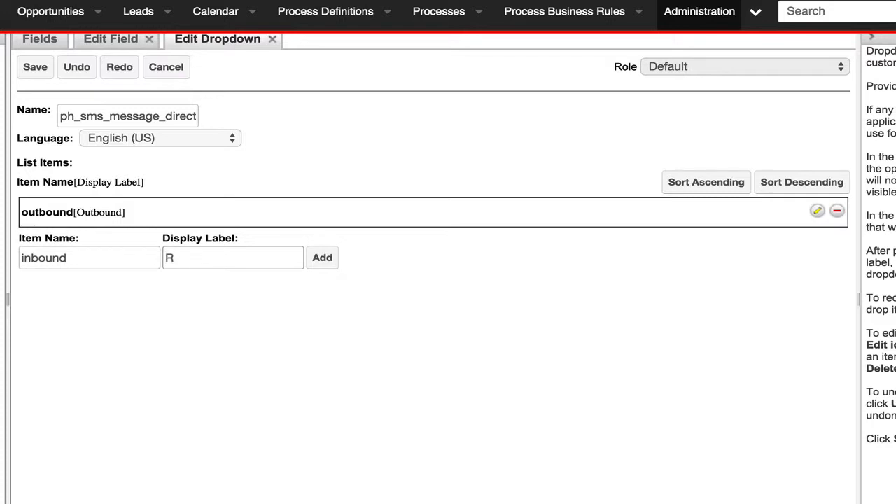
{"action": "key", "text": "BackSpace"}
- Add the item received with the display label Received to the direction dropdown list
{"action": "key", "text": "shift+Tab"}
{"action": "type", "text": "received"}
{"action": "key", "text": "Tab"}
{"action": "type", "text": "Received"}
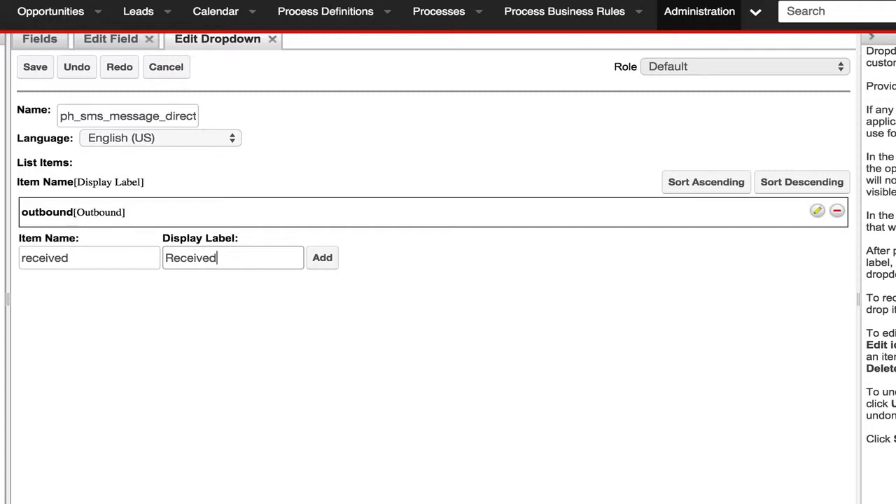
{"action": "left_click", "coordinate": [318, 258]}
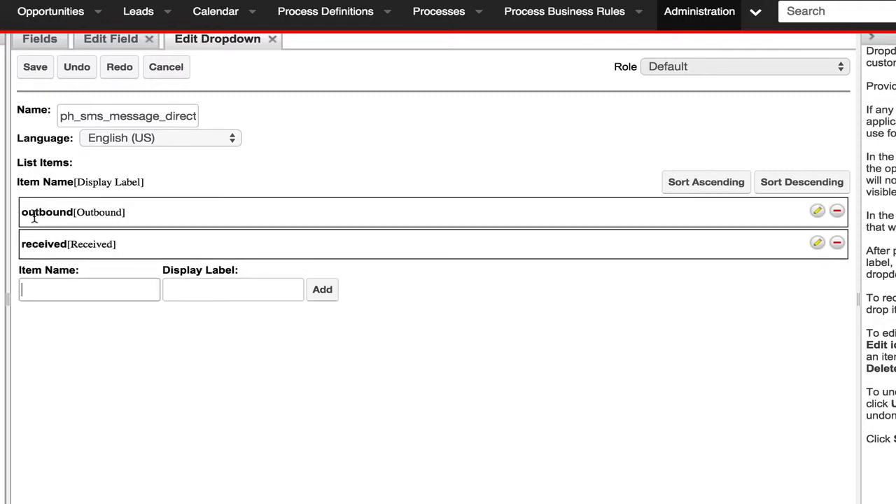
- Add the item sending with the display label Sent and move it to the top of the direction dropdown list
{"action": "left_click", "coordinate": [91, 298]}
{"action": "type", "text": "sending"}
{"action": "key", "text": "Tab"}
{"action": "type", "text": "Sendi"}
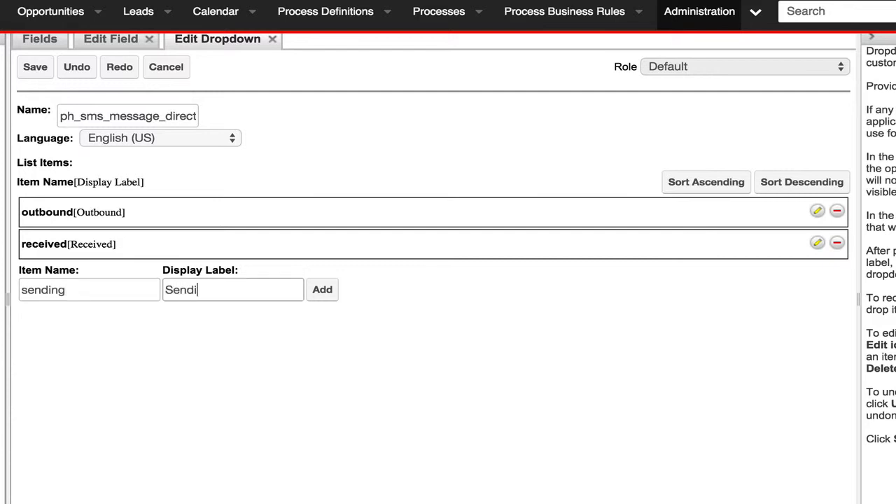
{"action": "key", "text": "BackSpace"}
{"action": "key", "text": "BackSpace"}
{"action": "key", "text": "BackSpace"}
{"action": "type", "text": "nt"}
{"action": "left_click", "coordinate": [318, 291]}
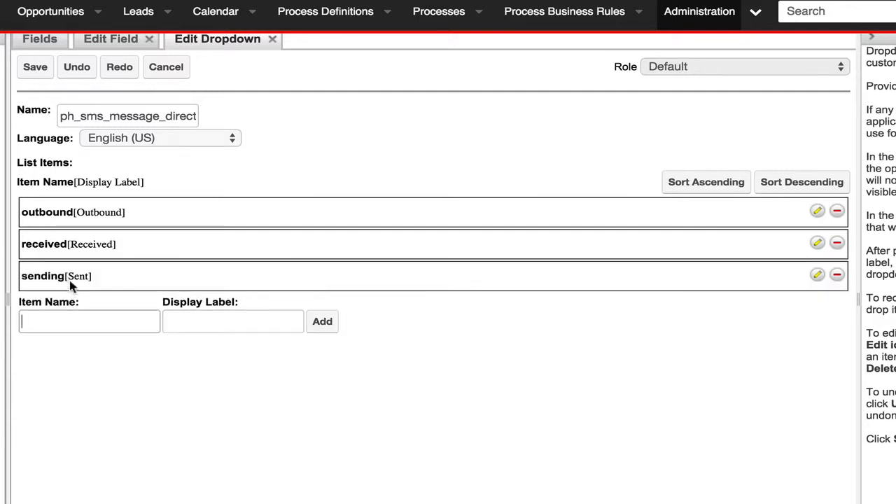
{"action": "left_click_drag", "start_coordinate": [70, 284], "coordinate": [68, 210]}
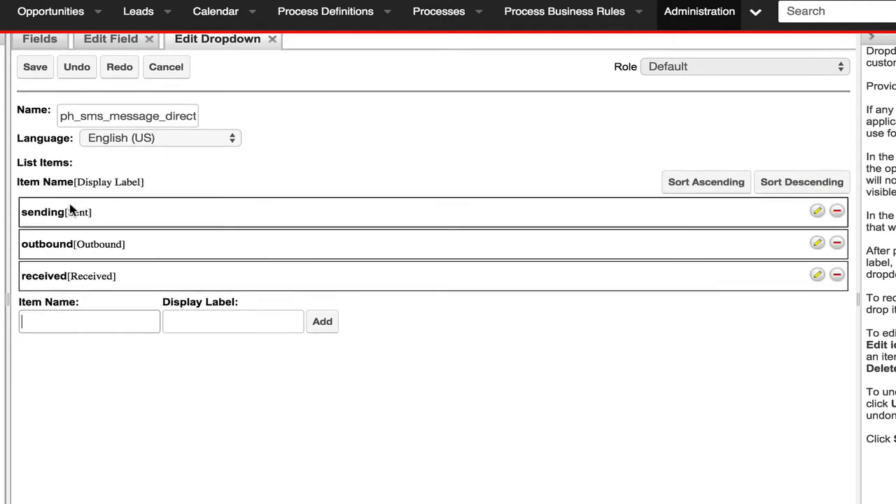
- Remove the outbound item from the direction dropdown list and save the list
{"action": "left_click", "coordinate": [830, 249]}
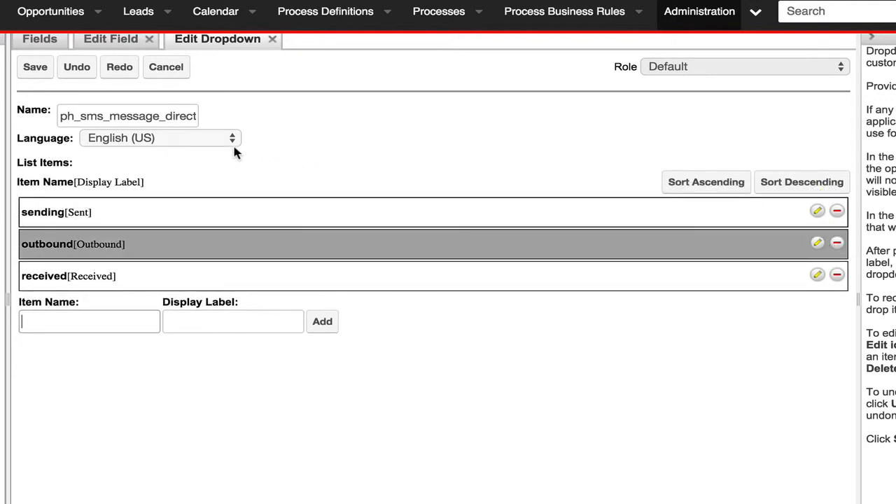
{"action": "left_click", "coordinate": [37, 68]}
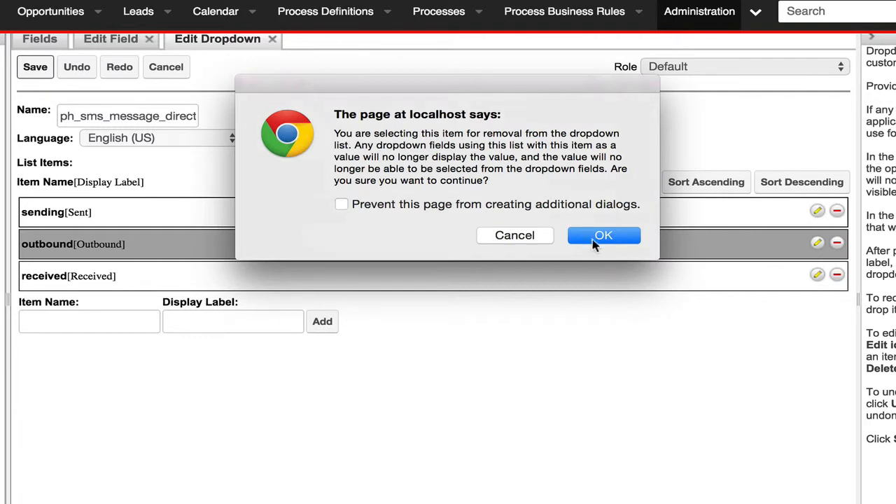
{"action": "left_click", "coordinate": [596, 238]}
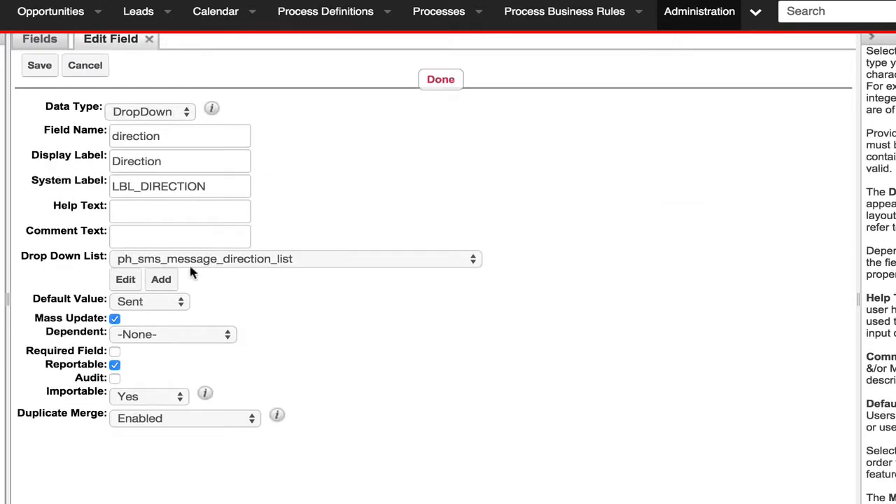
- Keep Sent as the direction field's default value, make the field required and audited, and save it
{"action": "left_click", "coordinate": [151, 300]}
{"action": "left_click", "coordinate": [223, 300]}
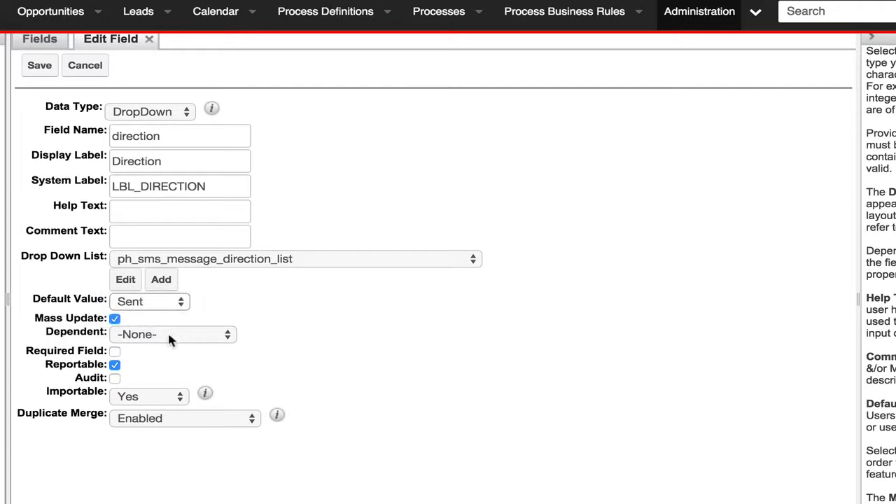
{"action": "left_click", "coordinate": [116, 351]}
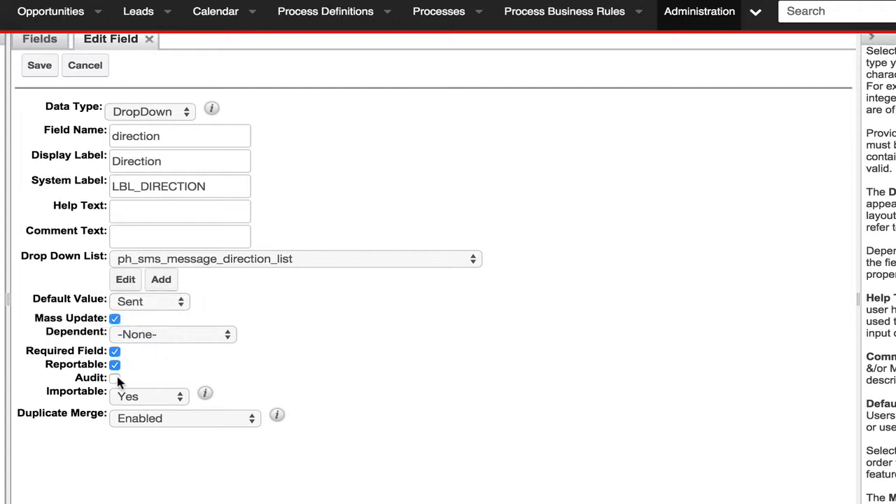
{"action": "left_click", "coordinate": [117, 378]}
{"action": "left_click", "coordinate": [39, 65]}
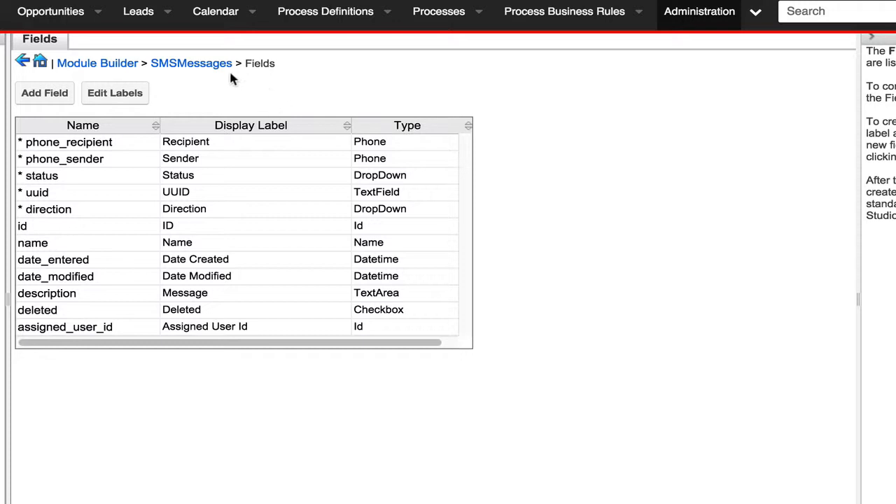
- Check the relationships defined for the SMSMessages module and return to the module's settings
{"action": "left_click", "coordinate": [200, 63]}
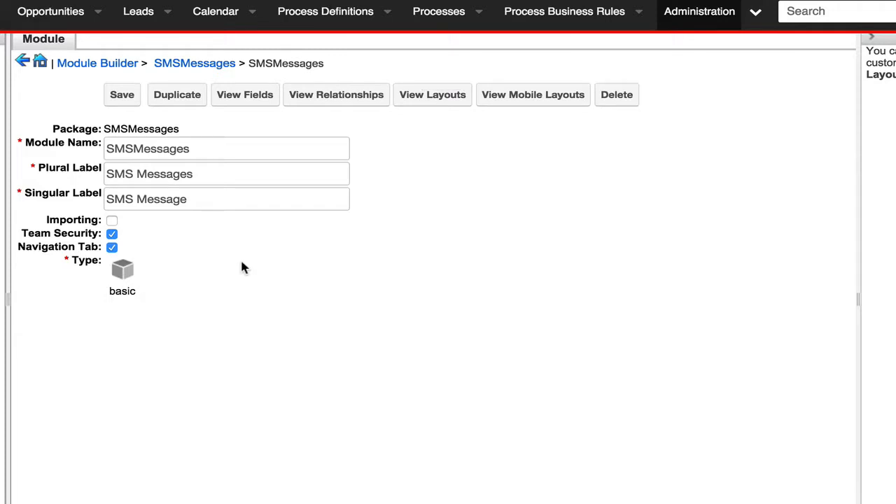
{"action": "left_click", "coordinate": [334, 101]}
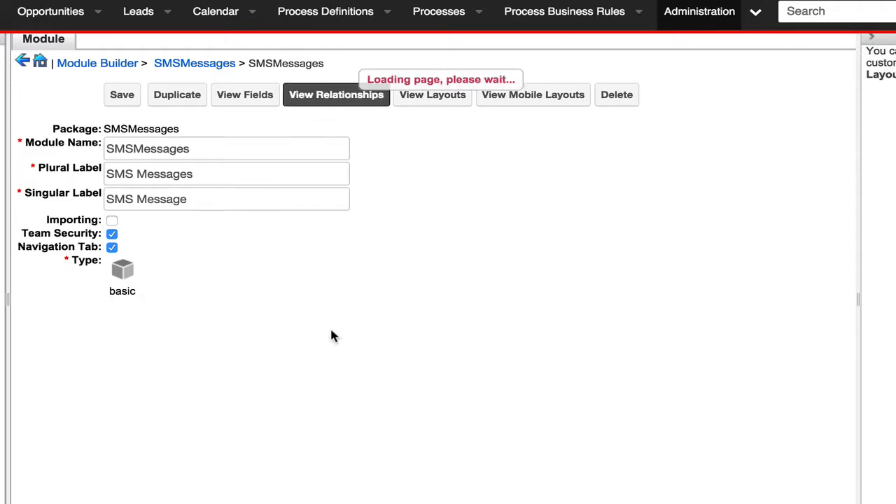
{"action": "left_click", "coordinate": [187, 66]}
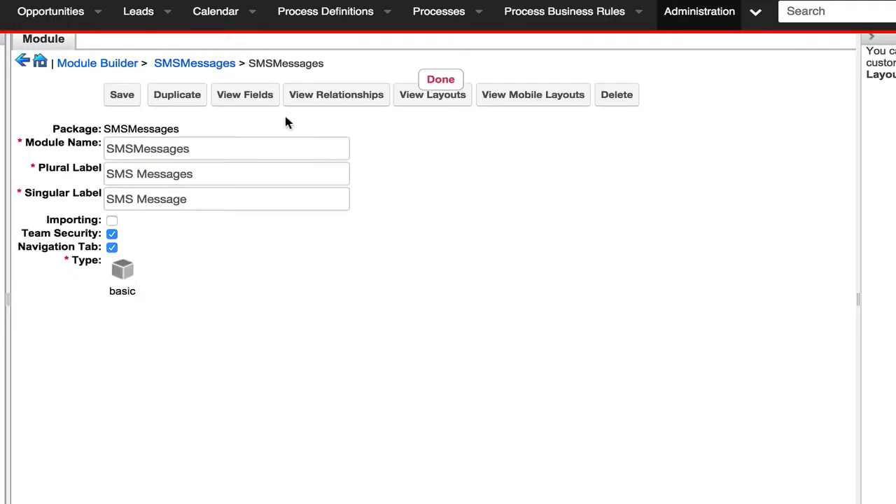
{"action": "left_click", "coordinate": [346, 102]}
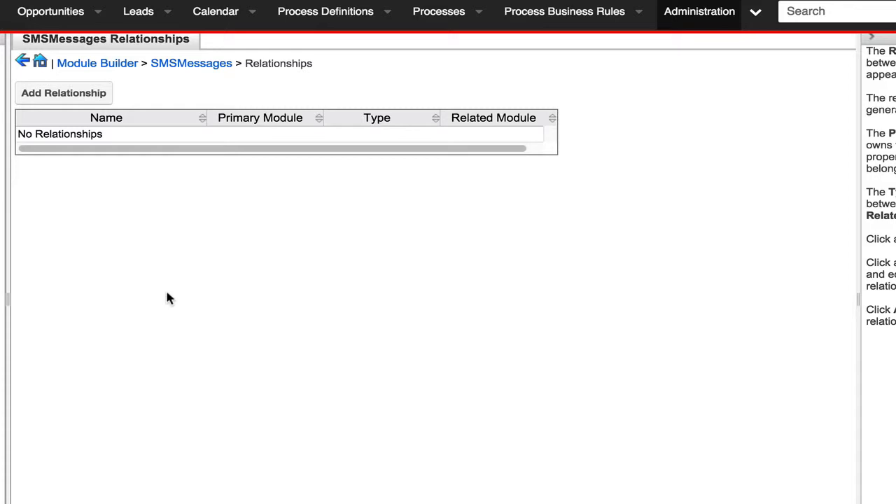
{"action": "left_click", "coordinate": [193, 64]}
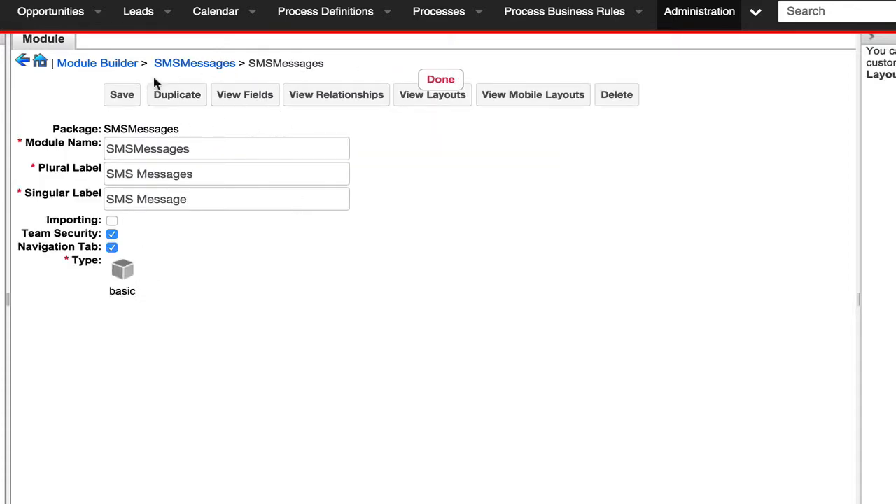
- Start another new field in the SMSMessages module with the data type DropDown
{"action": "left_click", "coordinate": [252, 96]}
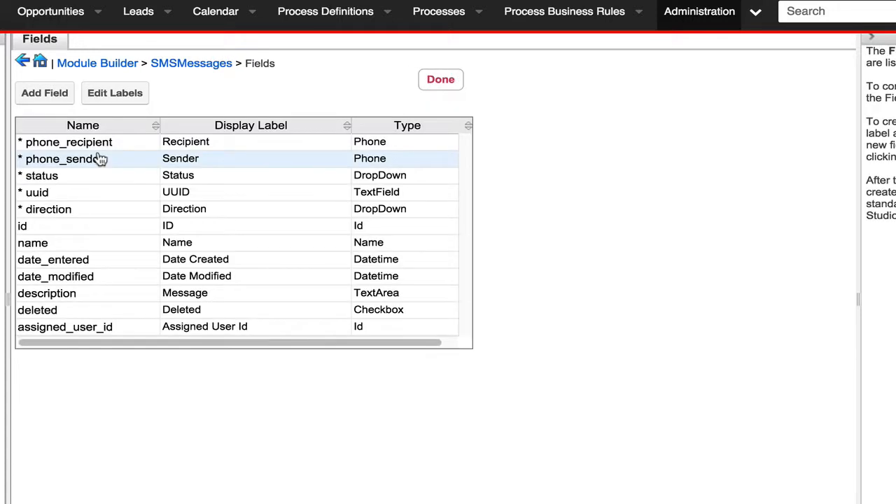
{"action": "left_click", "coordinate": [47, 95]}
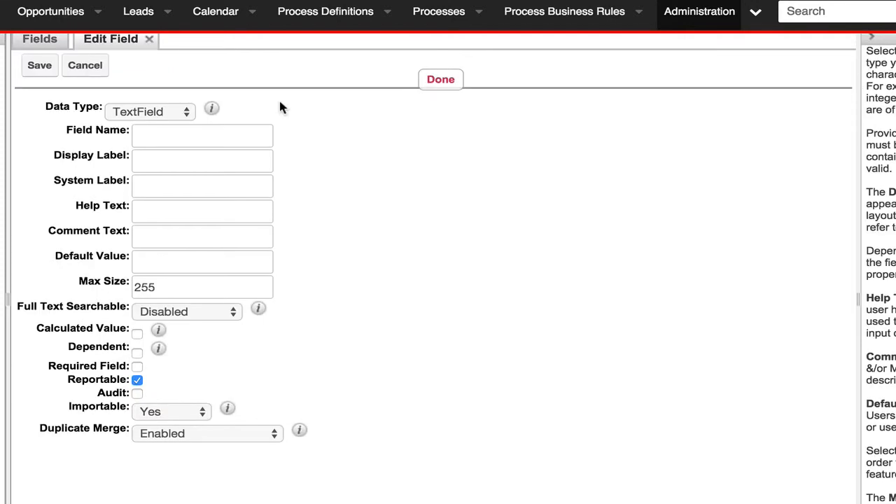
{"action": "left_click", "coordinate": [166, 113]}
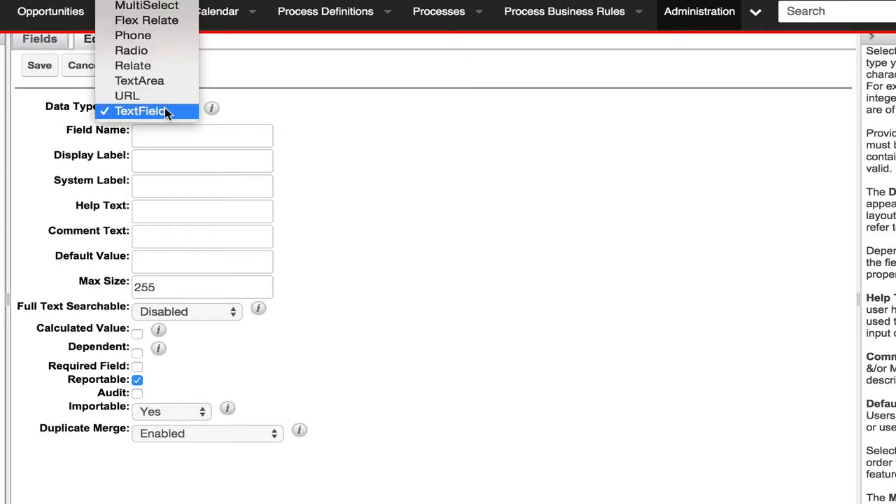
{"action": "left_click", "coordinate": [145, 56]}
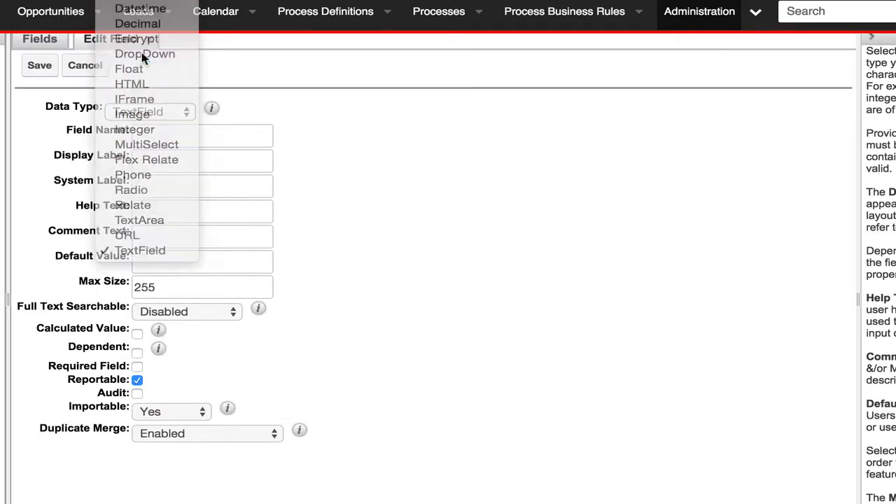
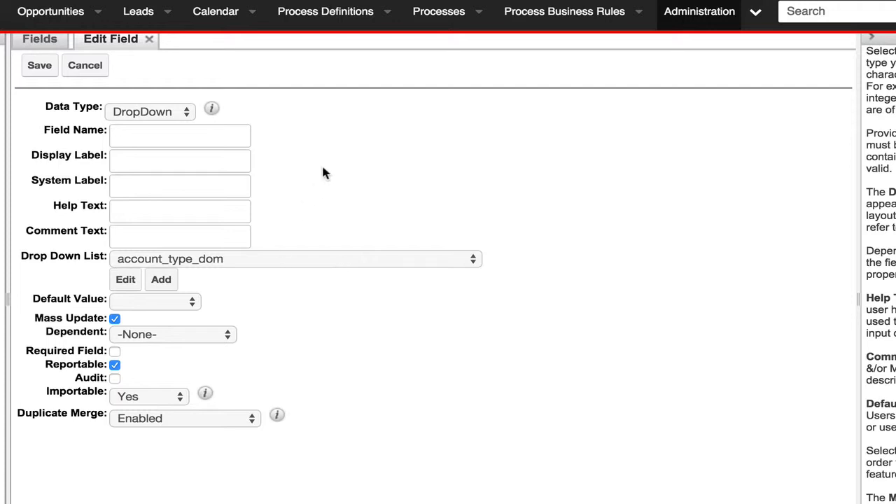
- Leave the unsaved new field and create a Many to One relationship from SMS Messages to SMS Templates, then save it
{"action": "left_click", "coordinate": [44, 42]}
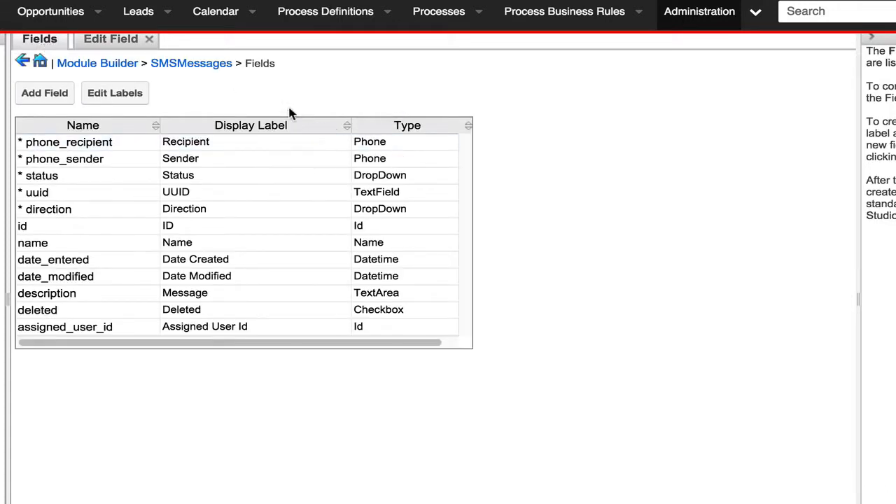
{"action": "left_click", "coordinate": [208, 64]}
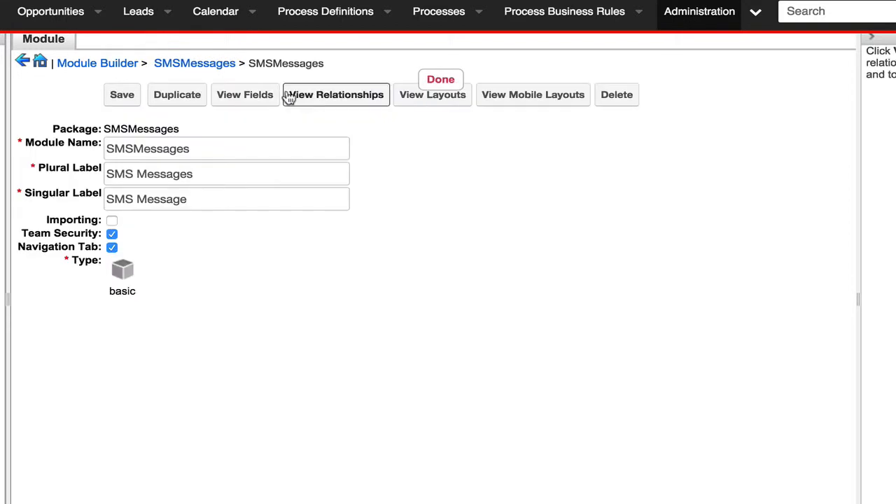
{"action": "left_click", "coordinate": [364, 94]}
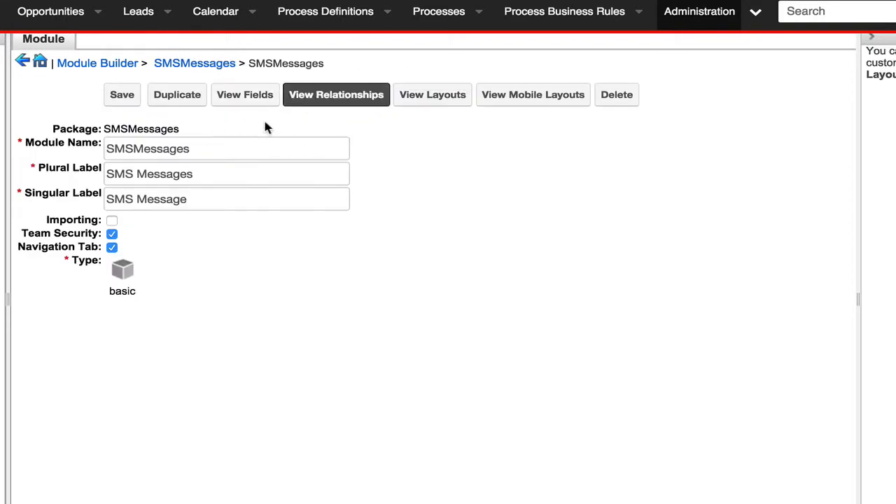
{"action": "left_click", "coordinate": [79, 93]}
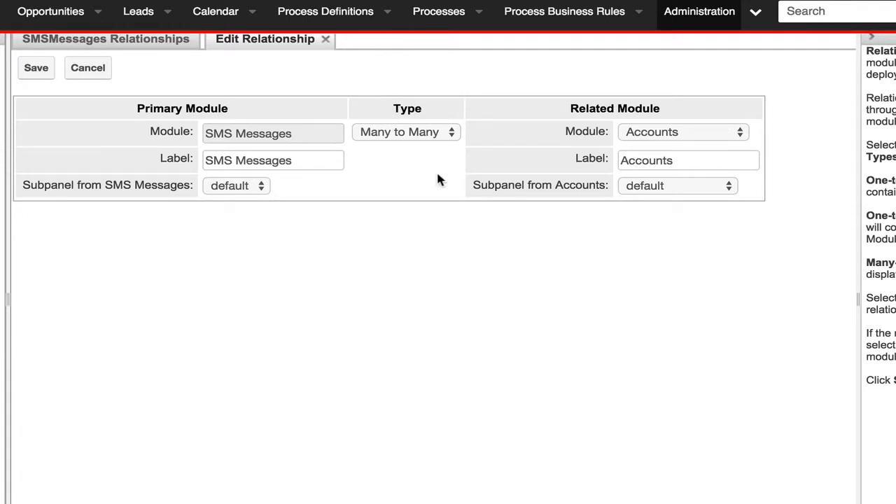
{"action": "left_click", "coordinate": [657, 132]}
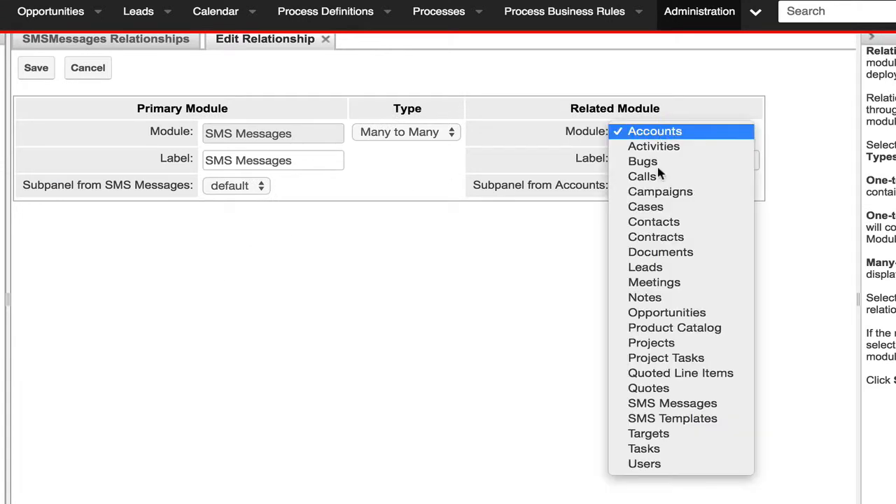
{"action": "left_click", "coordinate": [651, 419]}
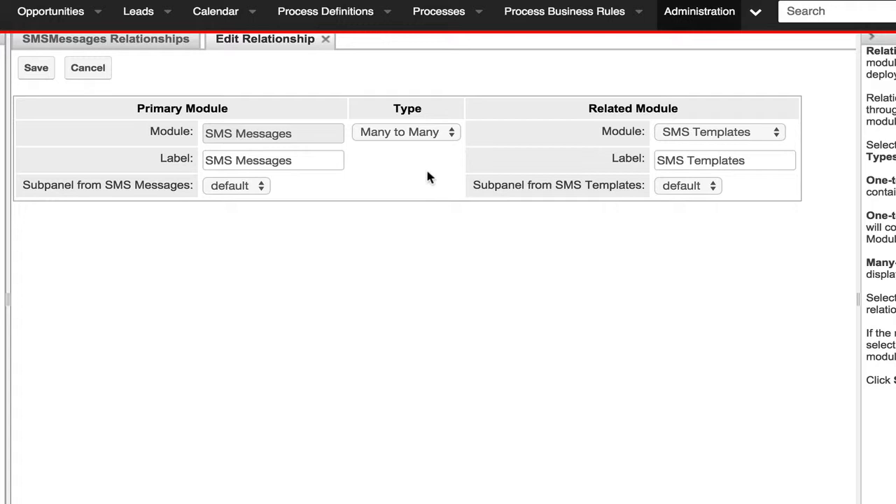
{"action": "left_click", "coordinate": [432, 133]}
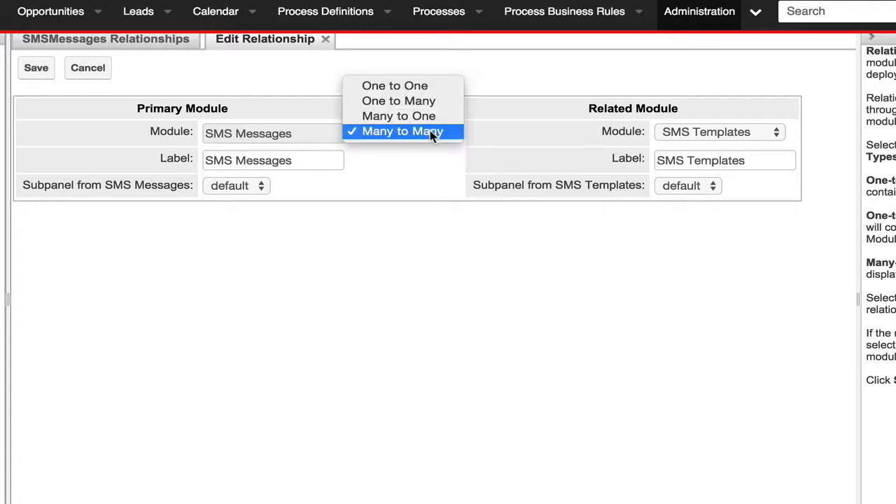
{"action": "left_click", "coordinate": [429, 117]}
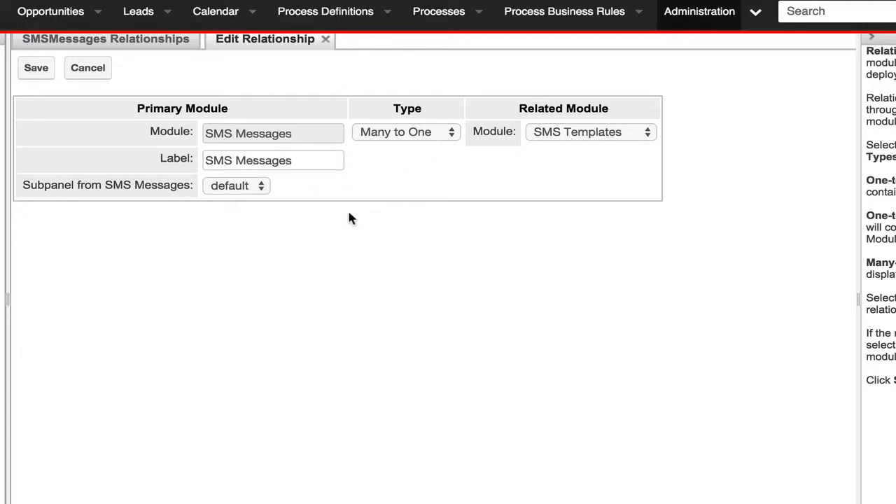
{"action": "scroll", "coordinate": [348, 208], "scroll_direction": "up", "scroll_amount": 1}
{"action": "left_click", "coordinate": [37, 76]}
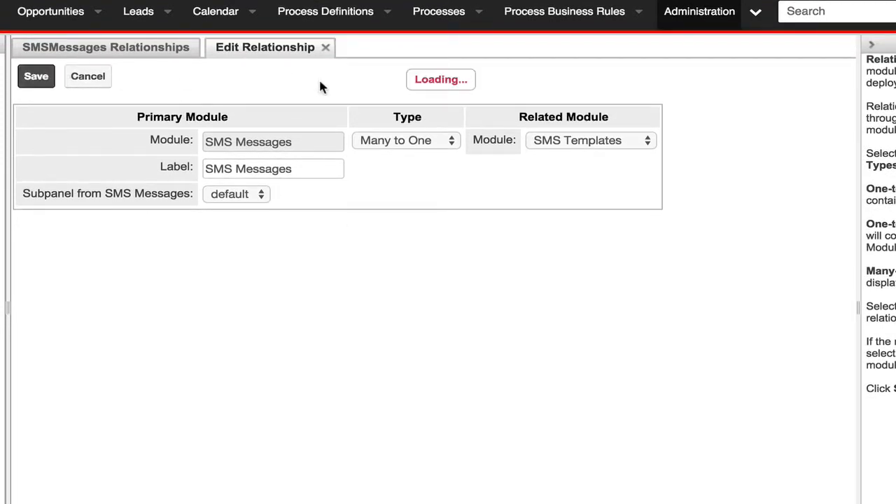
- In the SMSMessages Record View layout, put SMS Templates above Message in Business Card and move the Assigned to and Teams row to Show more
{"action": "left_click", "coordinate": [200, 76]}
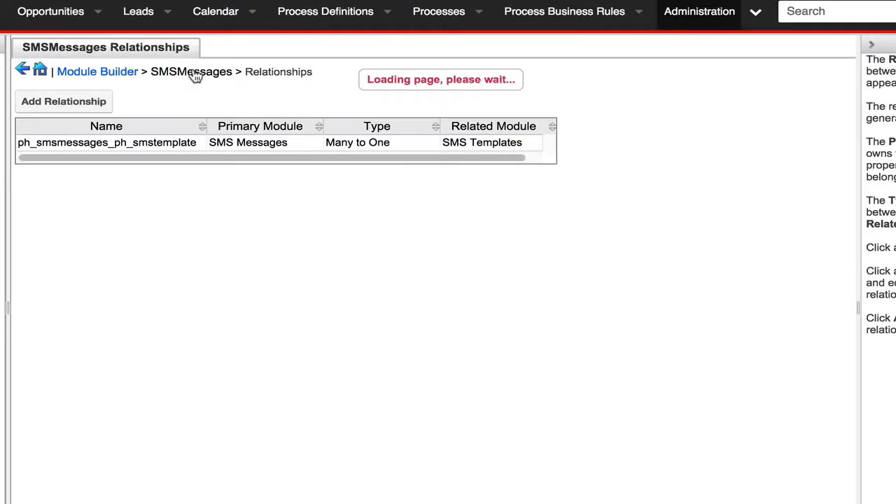
{"action": "left_click", "coordinate": [434, 105]}
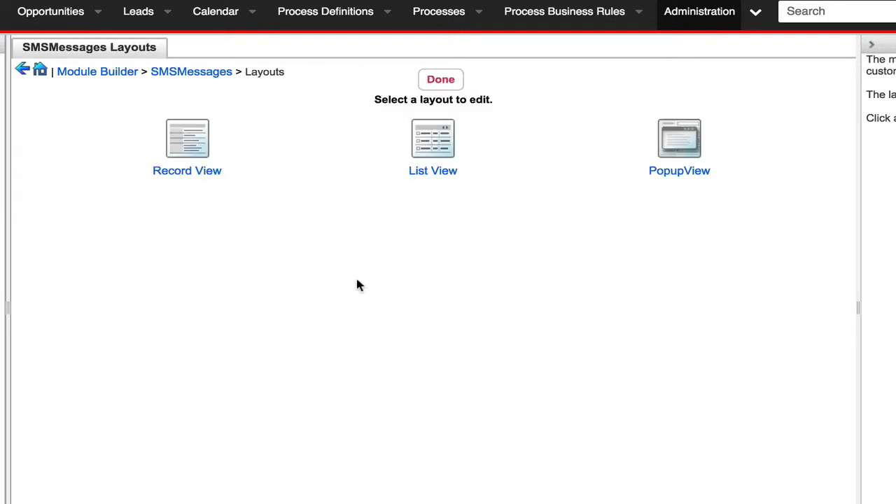
{"action": "left_click", "coordinate": [187, 139]}
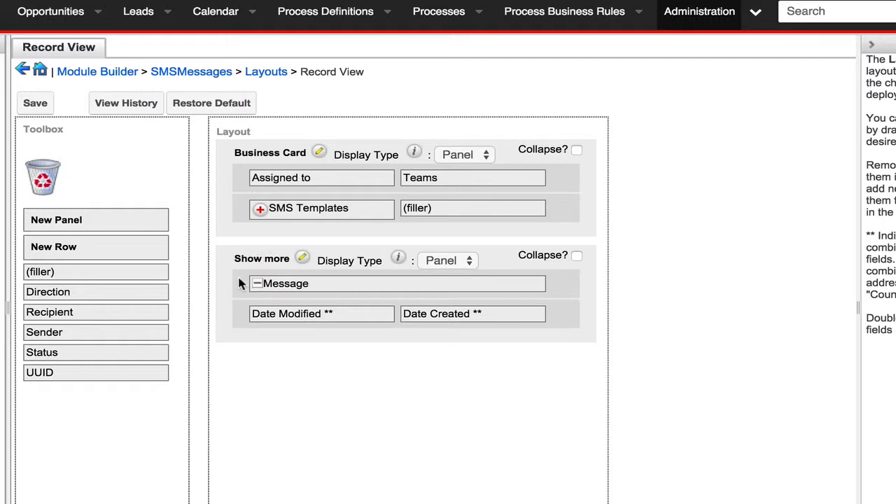
{"action": "left_click_drag", "start_coordinate": [238, 283], "coordinate": [242, 177]}
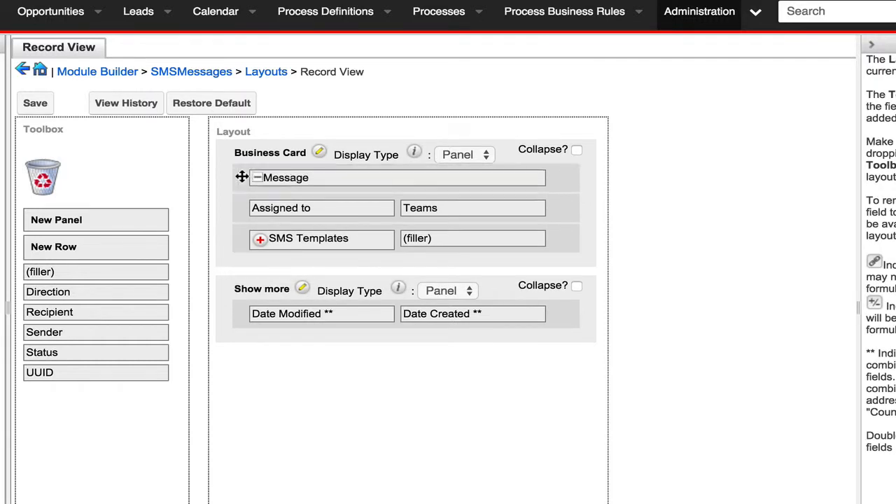
{"action": "left_click_drag", "start_coordinate": [240, 208], "coordinate": [236, 292]}
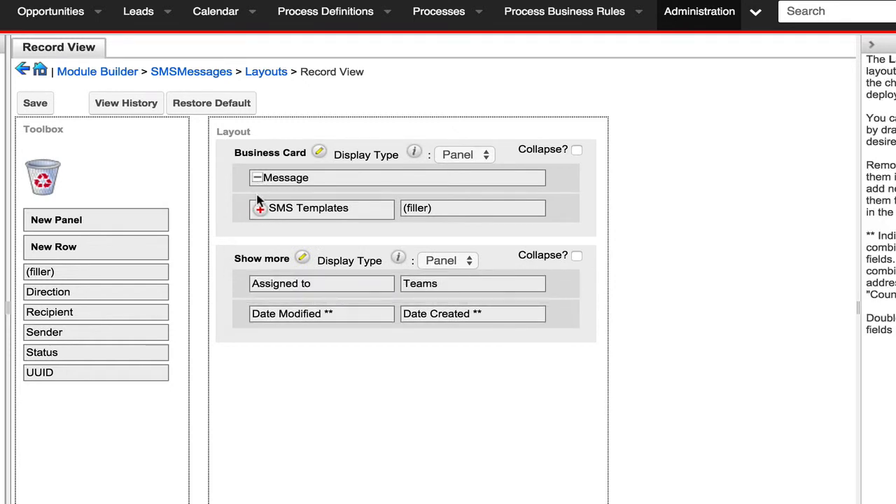
{"action": "left_click_drag", "start_coordinate": [242, 201], "coordinate": [236, 172]}
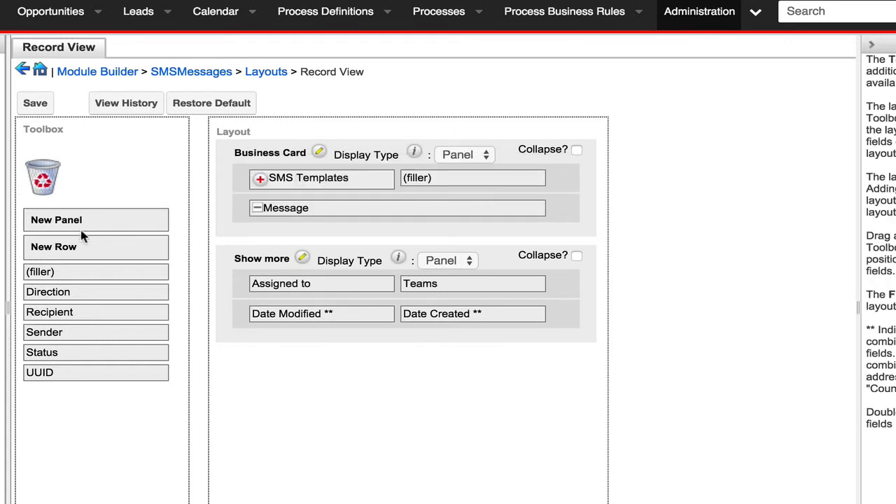
- Add two rows above Message in Business Card, placing Direction beside SMS Templates and Recipient and Sender together in the first new row
{"action": "left_click_drag", "start_coordinate": [66, 246], "coordinate": [296, 213]}
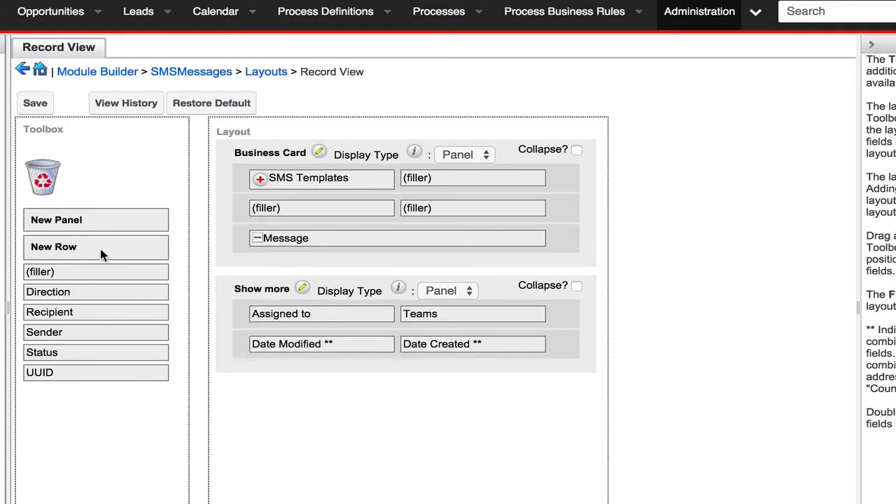
{"action": "left_click_drag", "start_coordinate": [94, 250], "coordinate": [280, 235]}
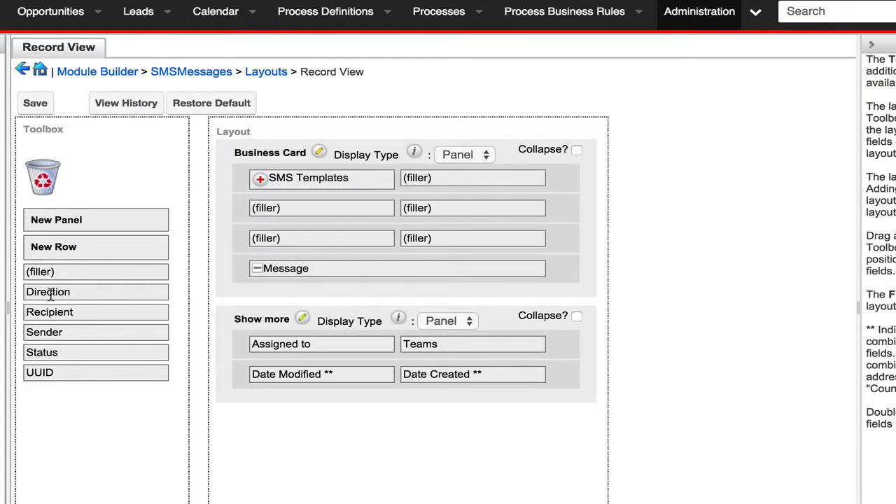
{"action": "left_click_drag", "start_coordinate": [50, 292], "coordinate": [428, 178]}
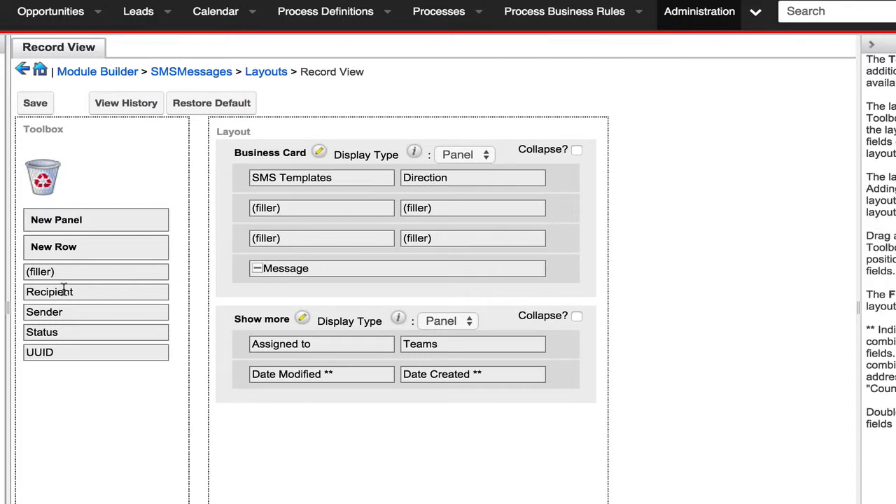
{"action": "left_click_drag", "start_coordinate": [68, 292], "coordinate": [294, 208]}
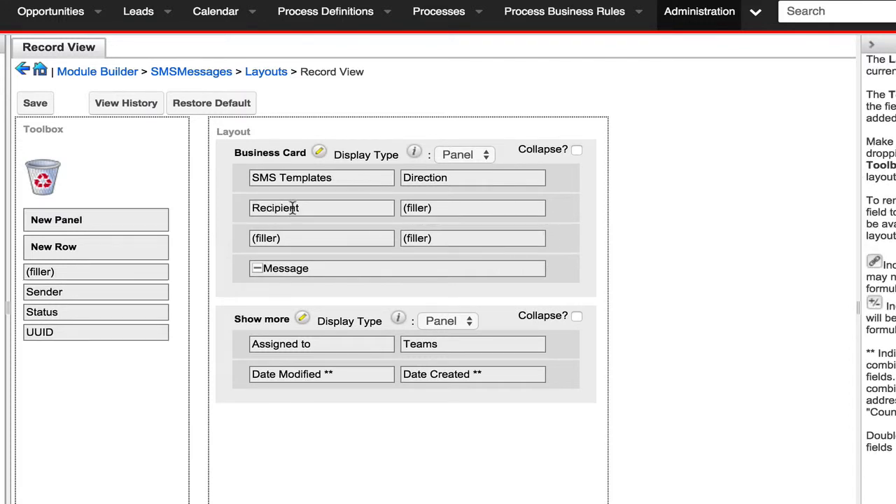
{"action": "left_click_drag", "start_coordinate": [59, 294], "coordinate": [440, 207]}
- Fill the remaining empty row with Status and UUID, place it below Message in the Business Card panel, and save the layout
{"action": "left_click_drag", "start_coordinate": [236, 236], "coordinate": [240, 325]}
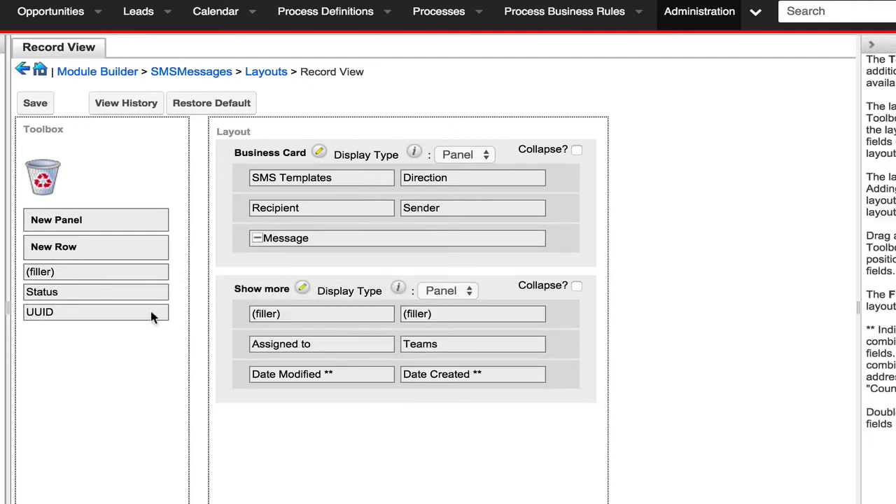
{"action": "left_click_drag", "start_coordinate": [69, 293], "coordinate": [292, 312]}
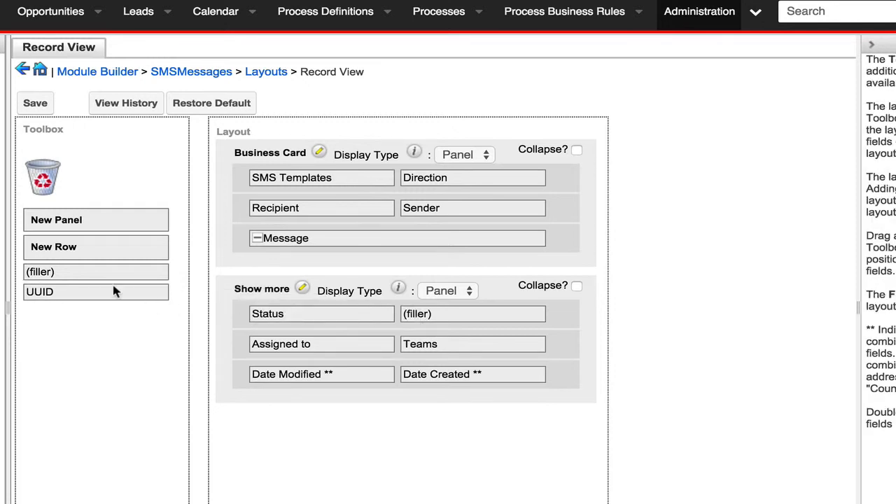
{"action": "left_click_drag", "start_coordinate": [69, 294], "coordinate": [441, 313]}
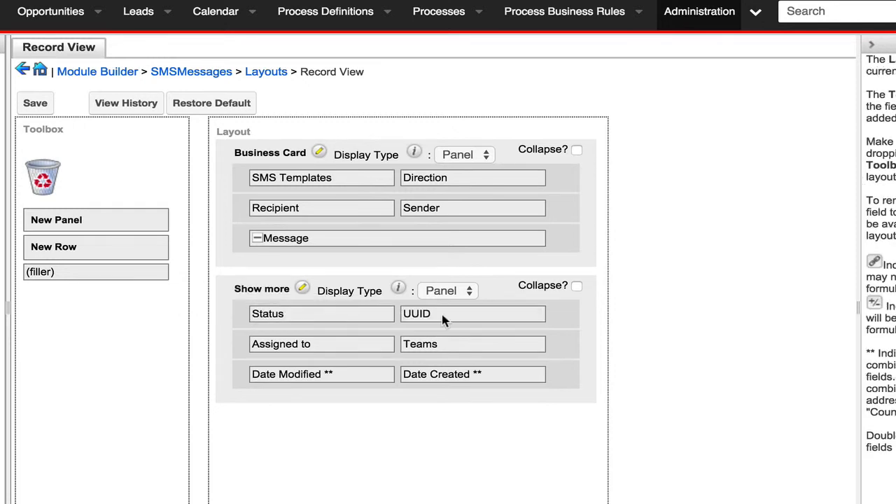
{"action": "left_click_drag", "start_coordinate": [237, 312], "coordinate": [228, 261]}
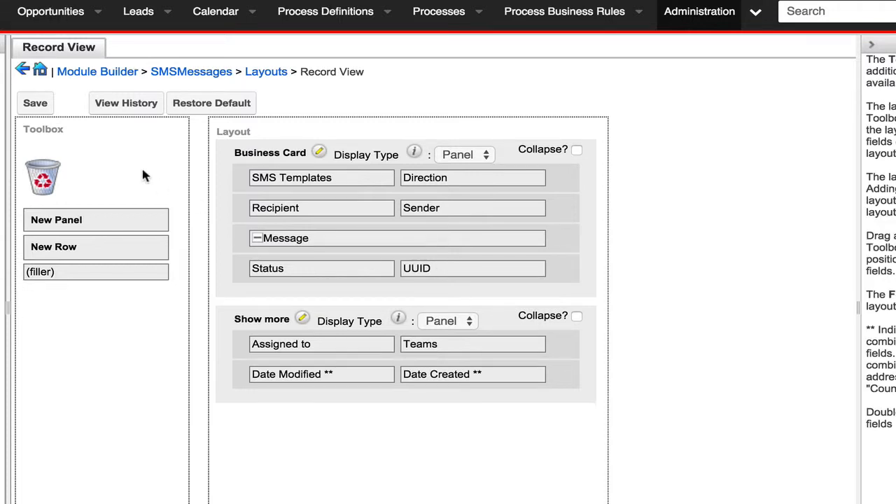
{"action": "left_click", "coordinate": [37, 105]}
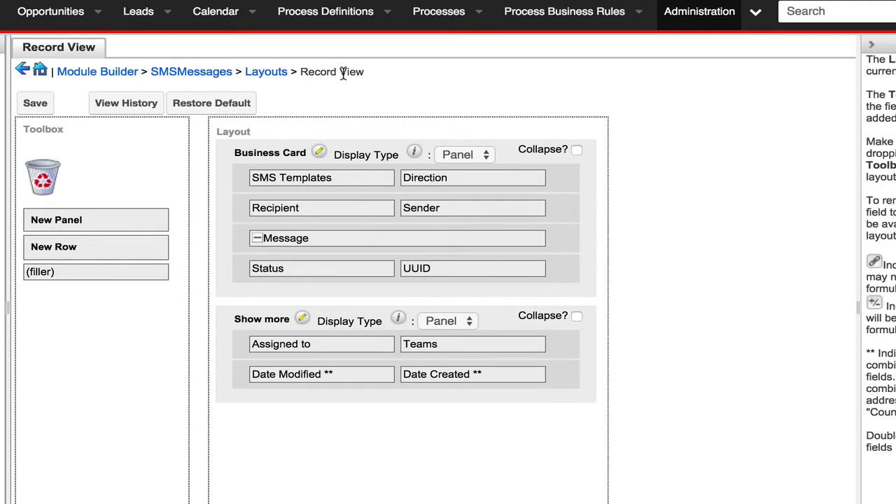
- Add Message below Name in the default columns of the SMSMessages List View layout and save the changes
{"action": "left_click", "coordinate": [228, 74]}
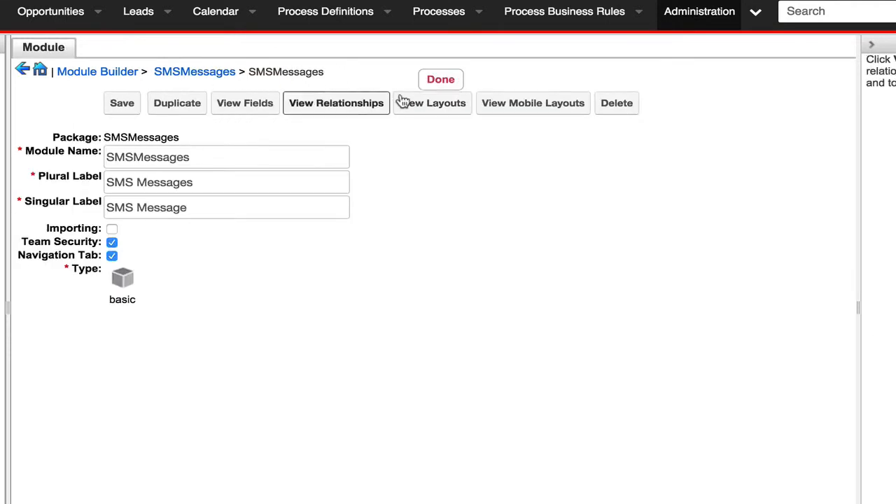
{"action": "left_click", "coordinate": [452, 104]}
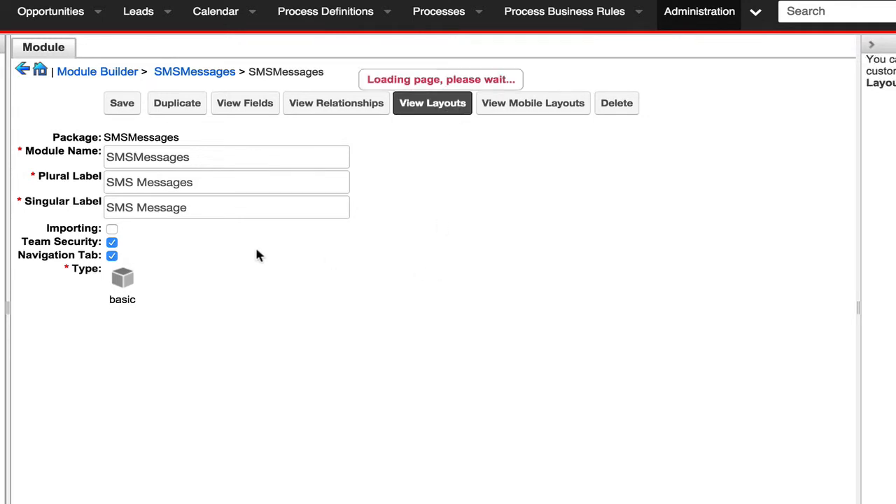
{"action": "left_click", "coordinate": [432, 131]}
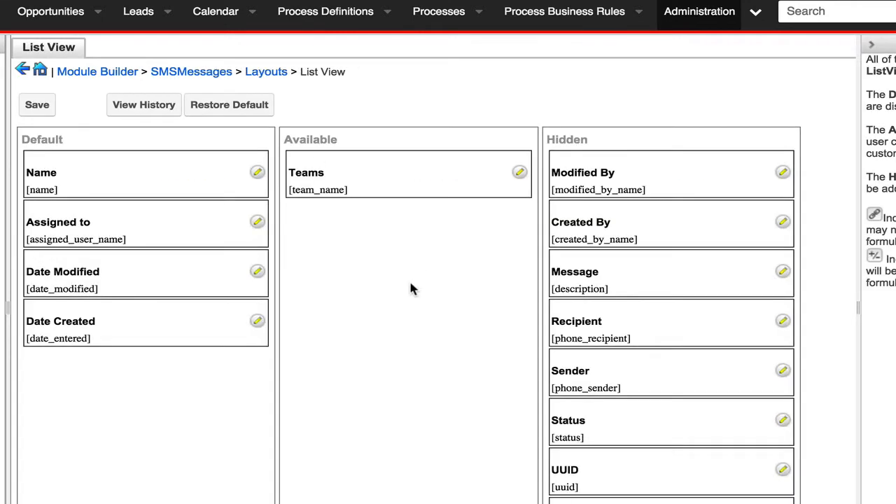
{"action": "left_click_drag", "start_coordinate": [640, 284], "coordinate": [117, 236]}
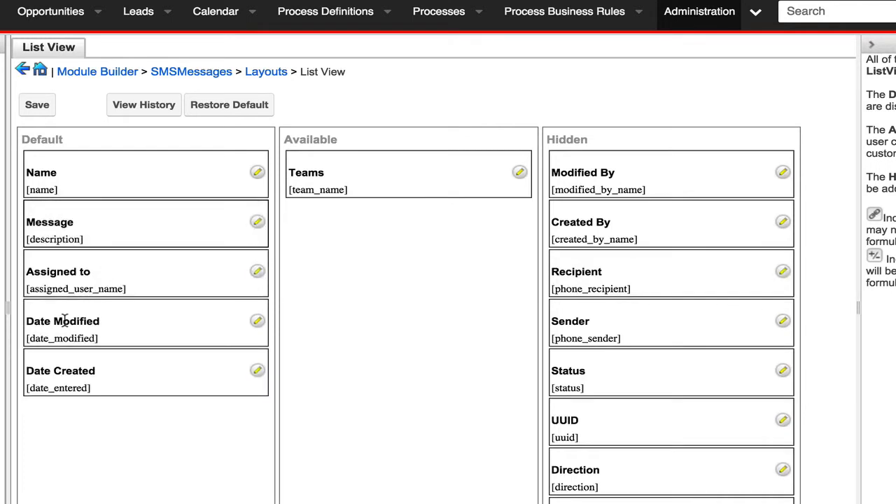
{"action": "left_click", "coordinate": [257, 272]}
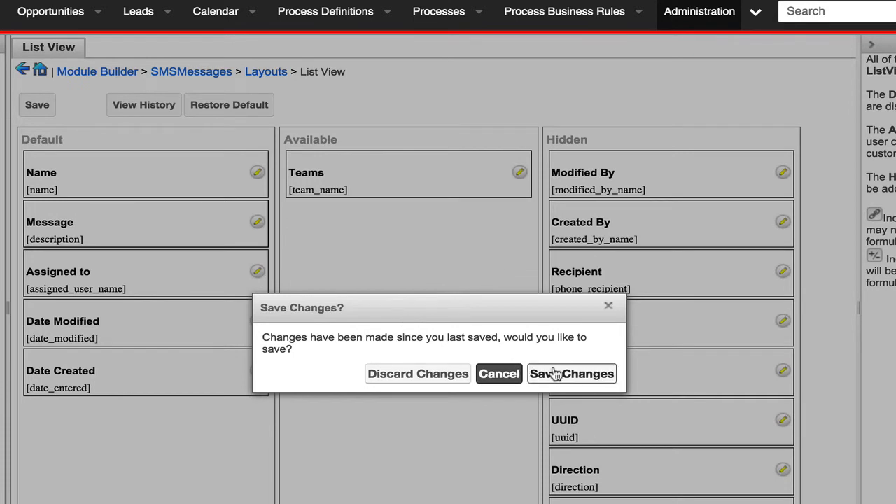
{"action": "left_click", "coordinate": [556, 374]}
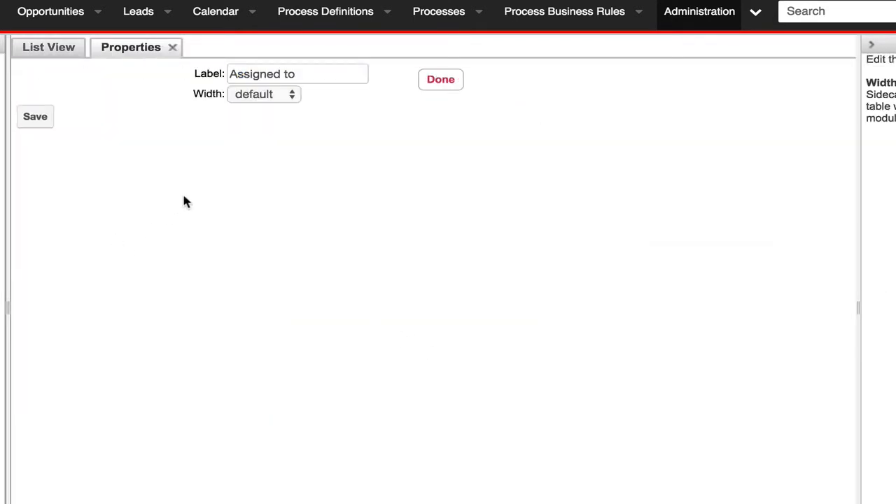
- Try to relabel the Assigned to column as Sent By in its List View properties
{"action": "left_click_drag", "start_coordinate": [291, 73], "coordinate": [175, 70]}
{"action": "type", "text": "Se"}
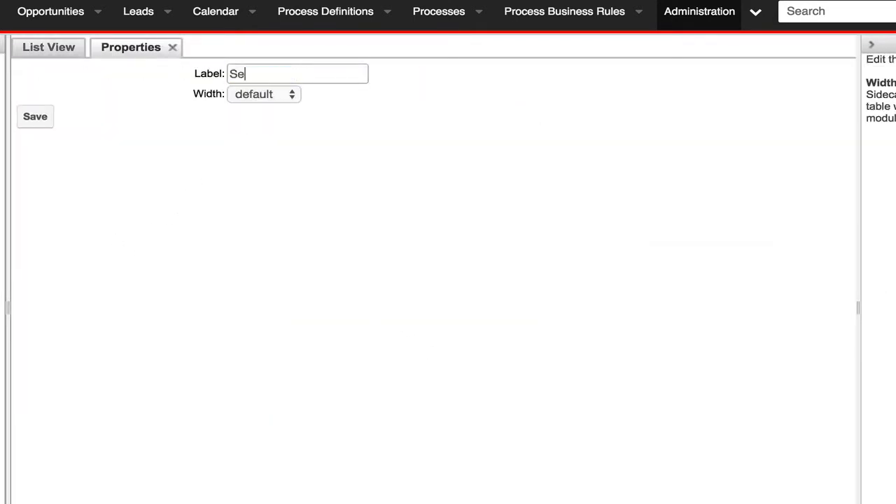
{"action": "type", "text": "nd By"}
{"action": "left_click", "coordinate": [31, 119]}
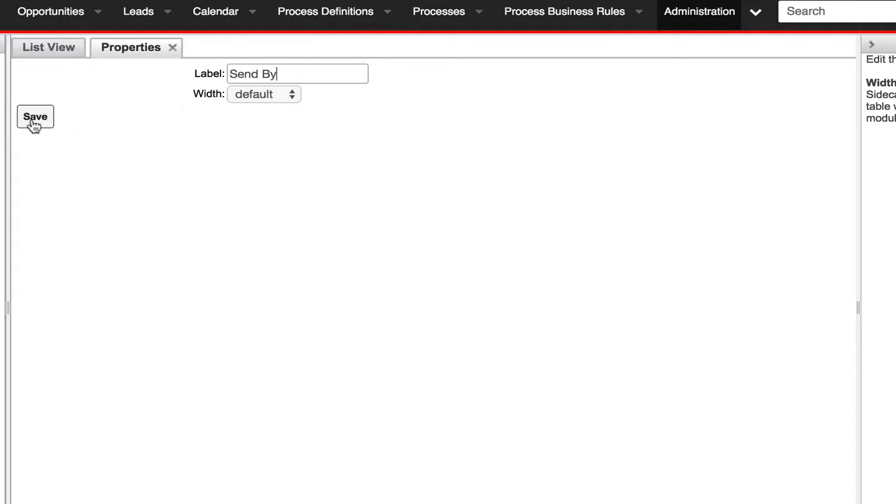
{"action": "left_click", "coordinate": [259, 73]}
{"action": "key", "text": "BackSpace"}
{"action": "type", "text": "t"}
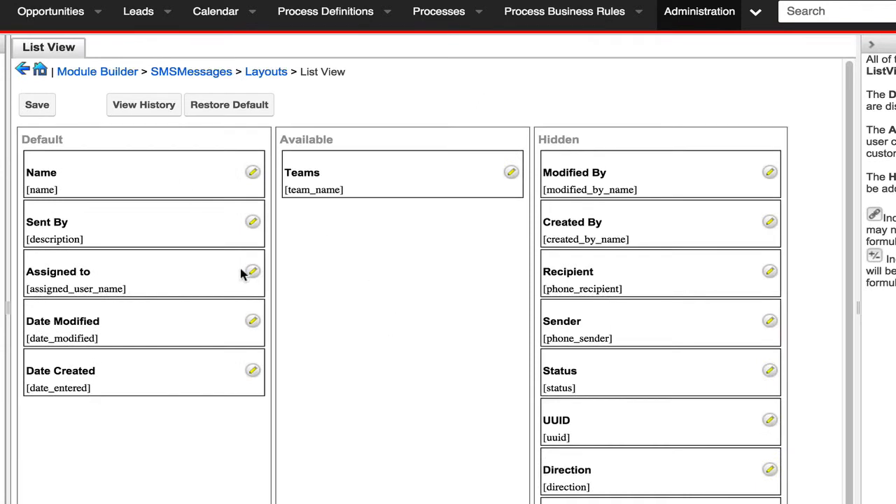
- Relabel the description column as Message in its List View properties and save the properties
{"action": "left_click", "coordinate": [253, 221]}
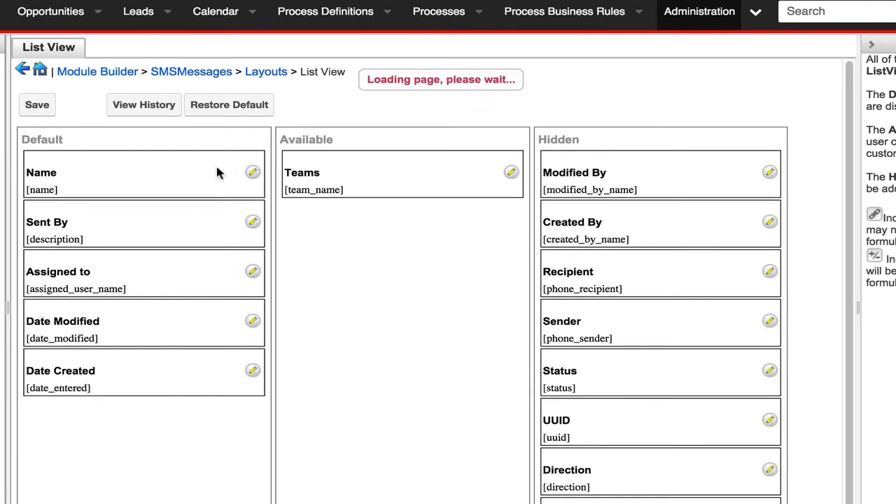
{"action": "double_click", "coordinate": [260, 72]}
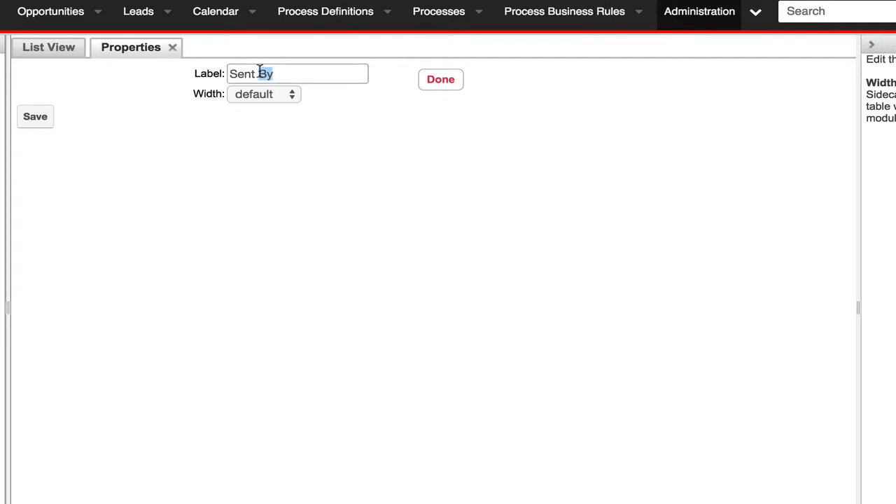
{"action": "key", "text": "ctrl+a"}
{"action": "type", "text": "Me"}
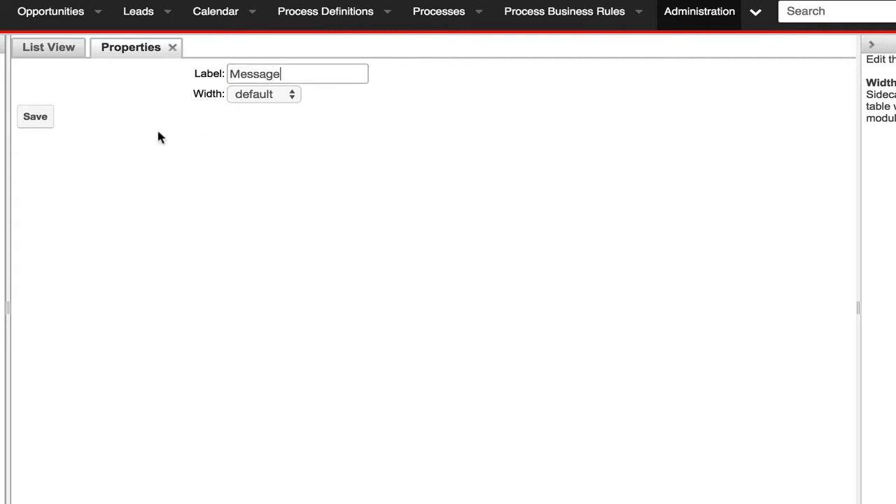
{"action": "left_click", "coordinate": [35, 118]}
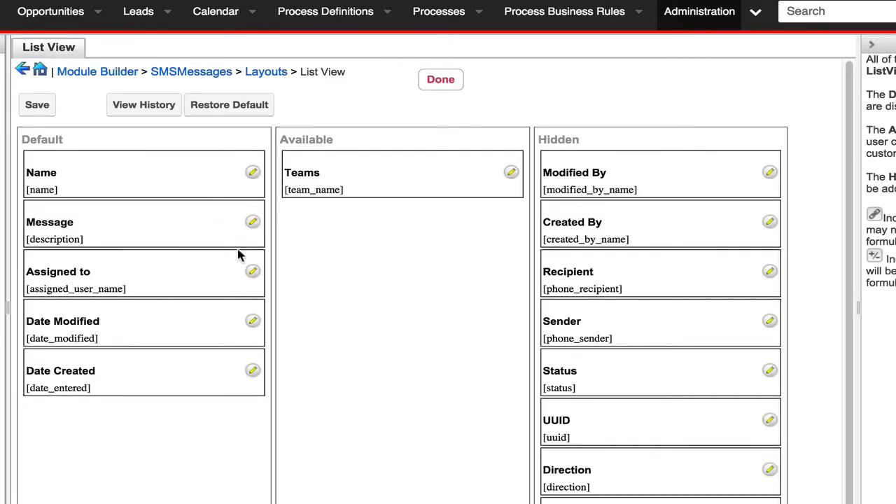
- Relabel the Assigned to column as Sent By and save the SMSMessages List View layout
{"action": "left_click", "coordinate": [254, 272]}
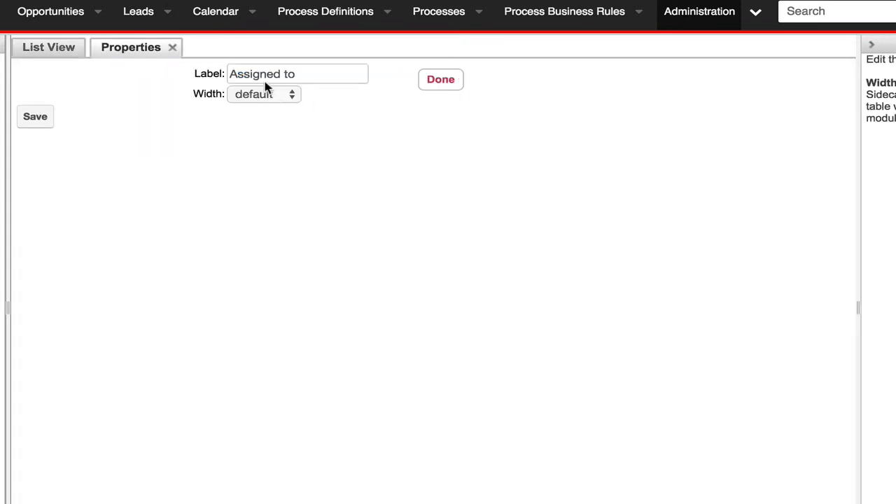
{"action": "double_click", "coordinate": [266, 74]}
{"action": "key", "text": "ctrl+a"}
{"action": "type", "text": "Sent B"}
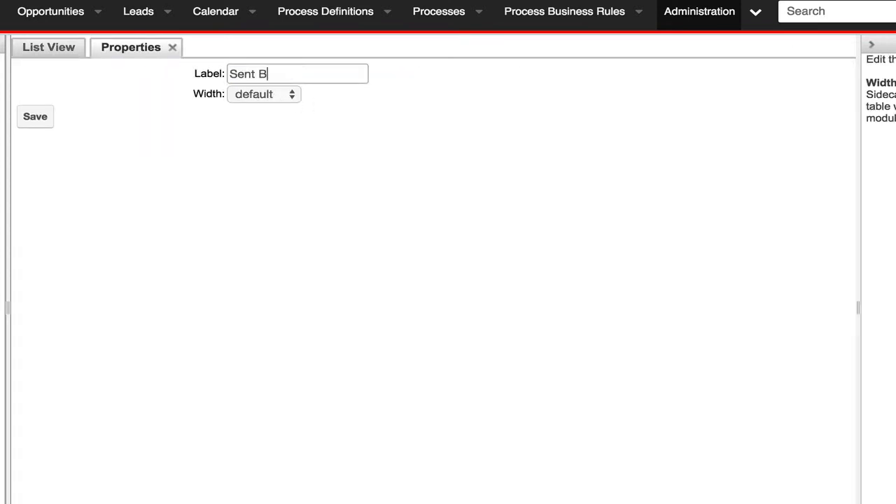
{"action": "type", "text": "y"}
{"action": "left_click", "coordinate": [39, 119]}
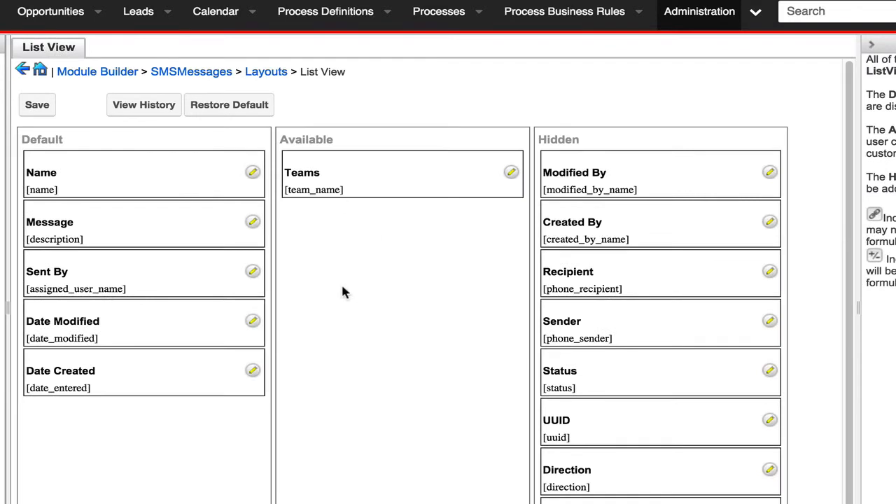
{"action": "left_click", "coordinate": [41, 105]}
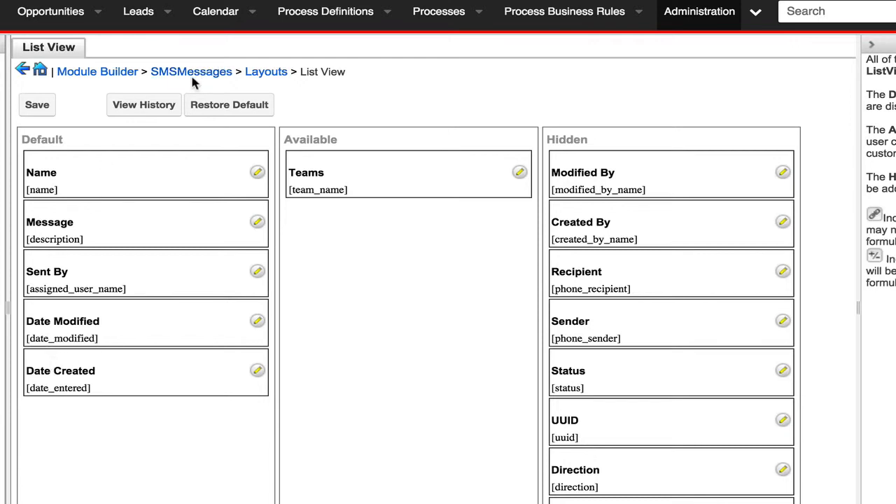
- Review the SMSMessages Record View layout and return to the module's settings
{"action": "left_click", "coordinate": [268, 76]}
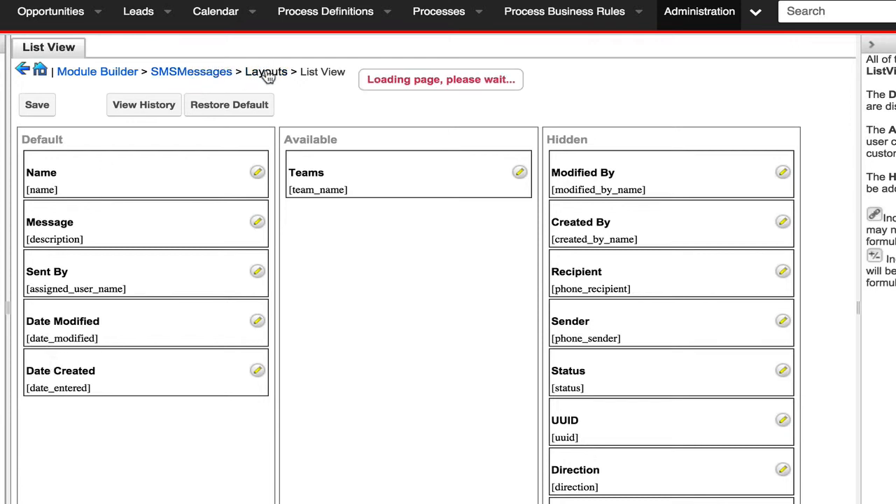
{"action": "left_click", "coordinate": [168, 152]}
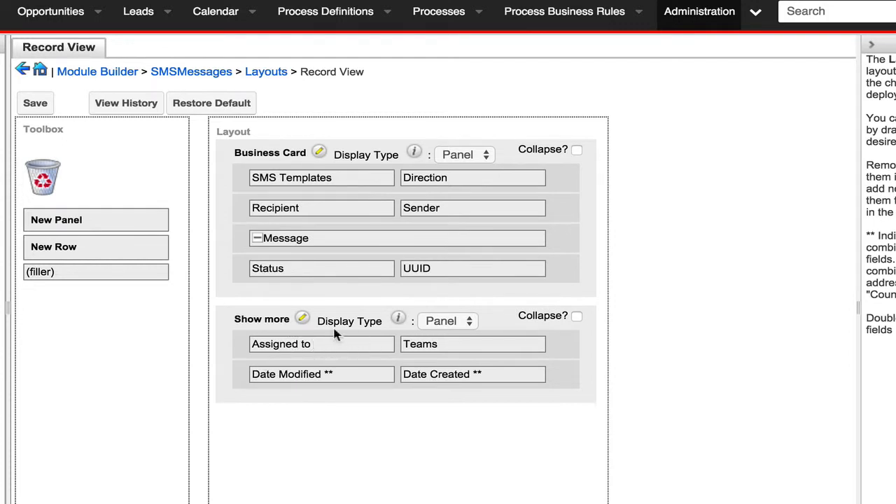
{"action": "left_click", "coordinate": [216, 71]}
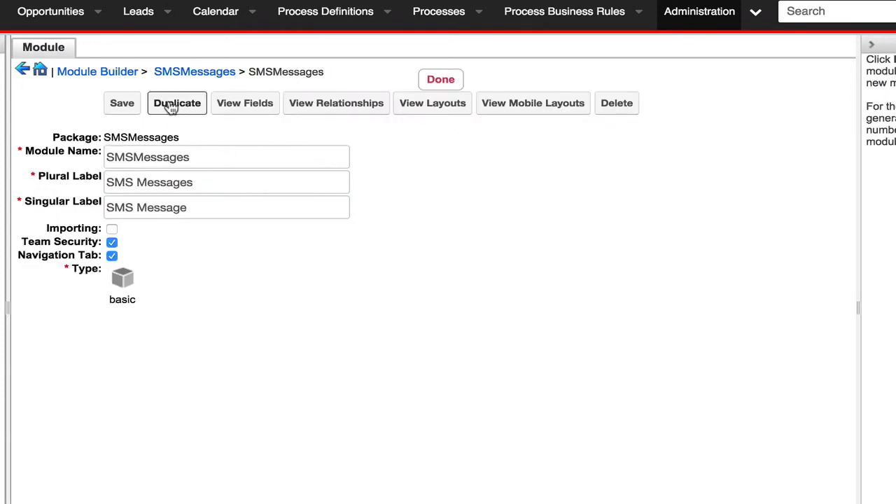
- Save the SMSMessages module and deploy its SMSMessages package
{"action": "left_click", "coordinate": [123, 105]}
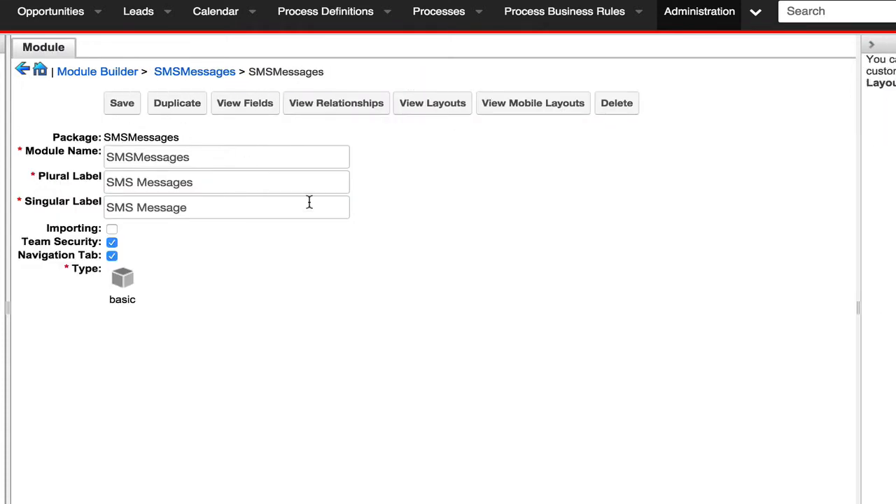
{"action": "left_click", "coordinate": [179, 75]}
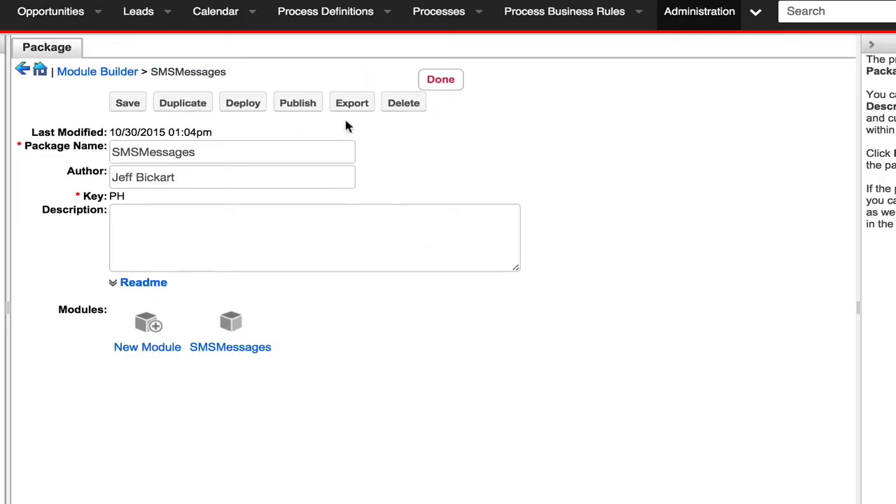
{"action": "left_click", "coordinate": [243, 103]}
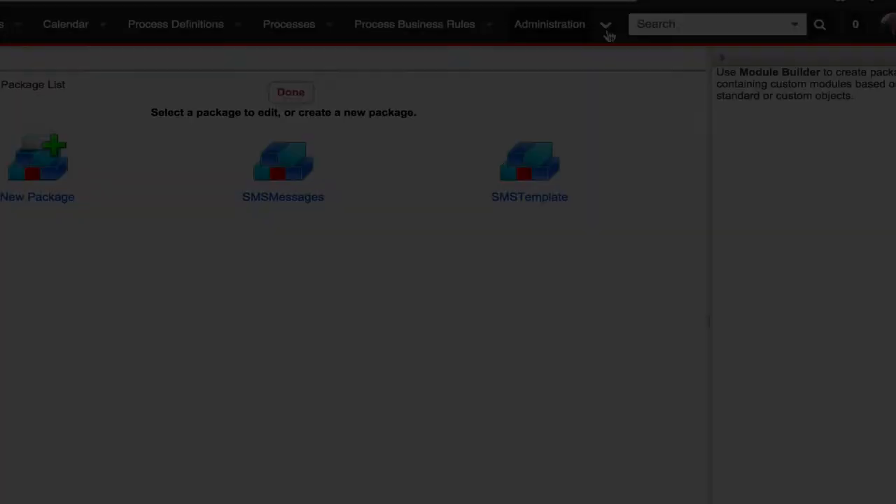
- Open the deployed SMS Messages module and start a new record to inspect its form
{"action": "left_click", "coordinate": [653, 55]}
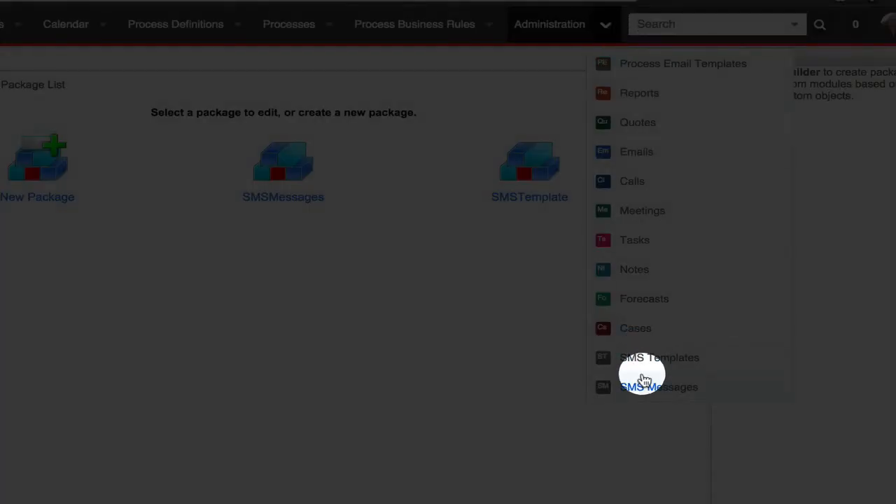
{"action": "left_click", "coordinate": [640, 386]}
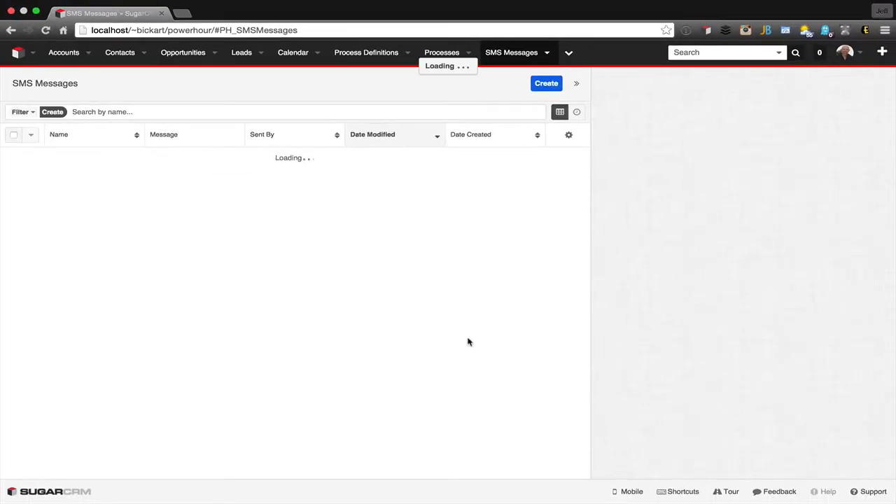
{"action": "left_click", "coordinate": [544, 90]}
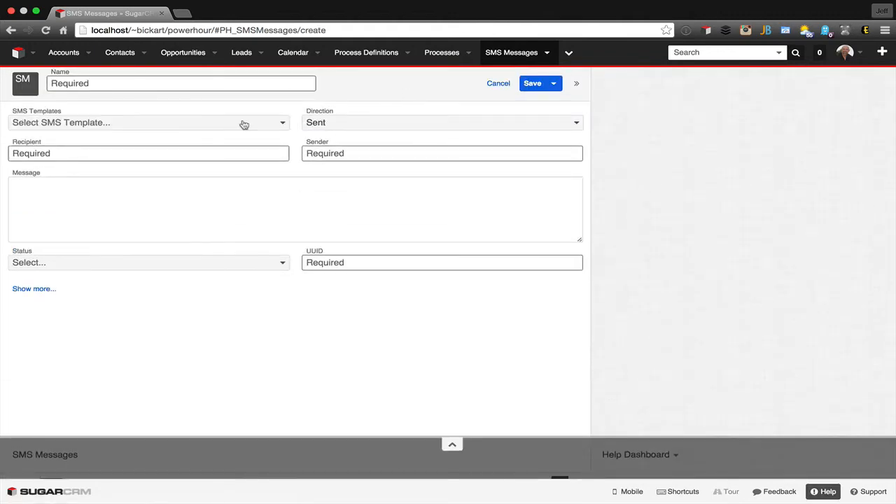
- Check the new record's fields and dropdown options, choosing Received for Direction and rejected for Status
{"action": "left_click", "coordinate": [361, 124]}
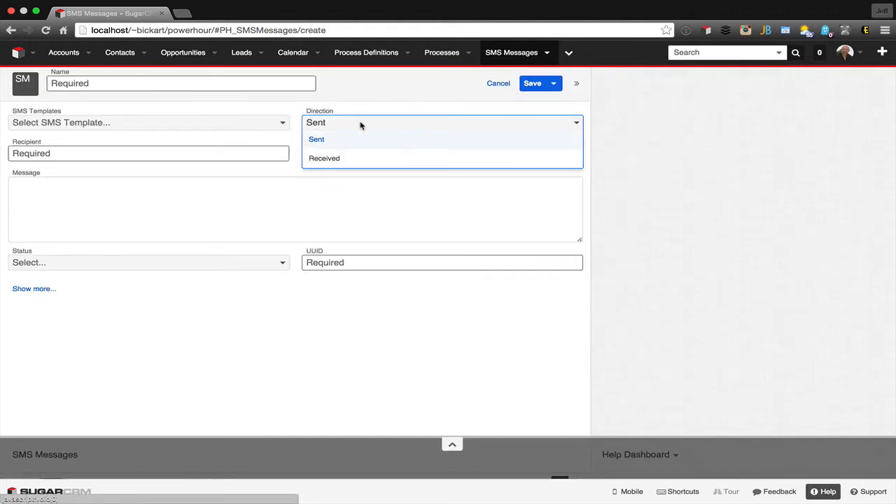
{"action": "left_click", "coordinate": [340, 158]}
{"action": "left_click", "coordinate": [233, 153]}
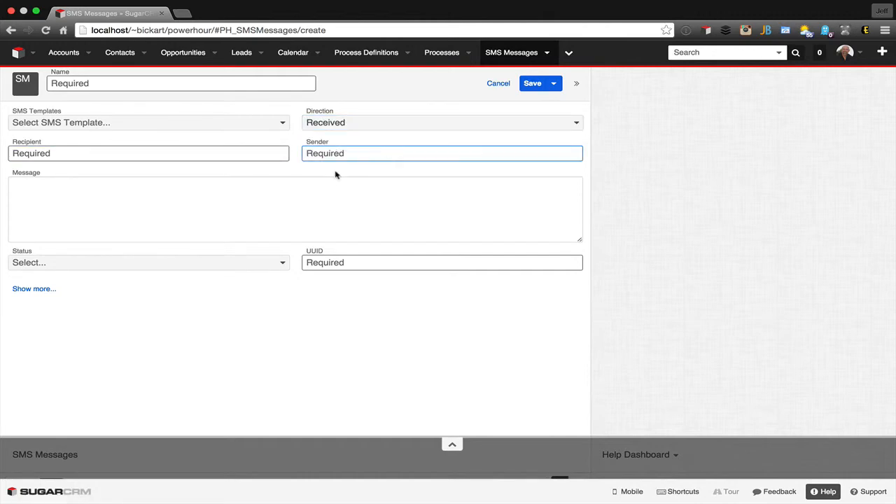
{"action": "left_click", "coordinate": [315, 258]}
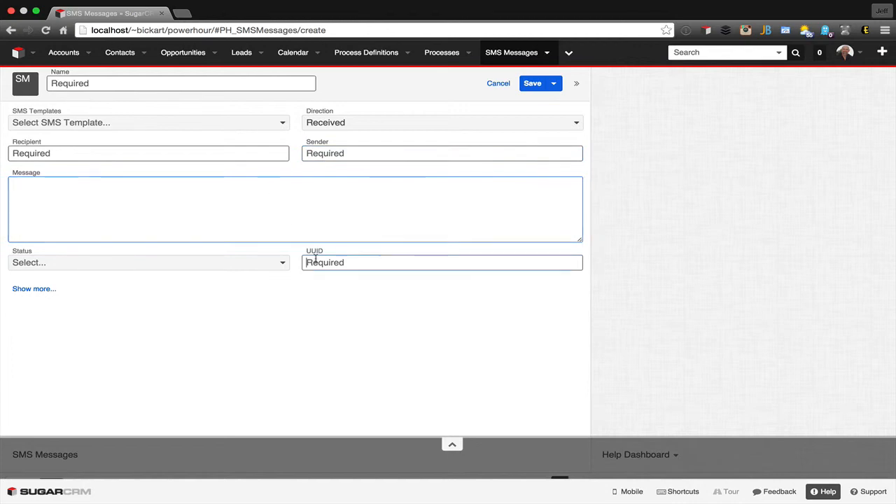
{"action": "left_click", "coordinate": [260, 264]}
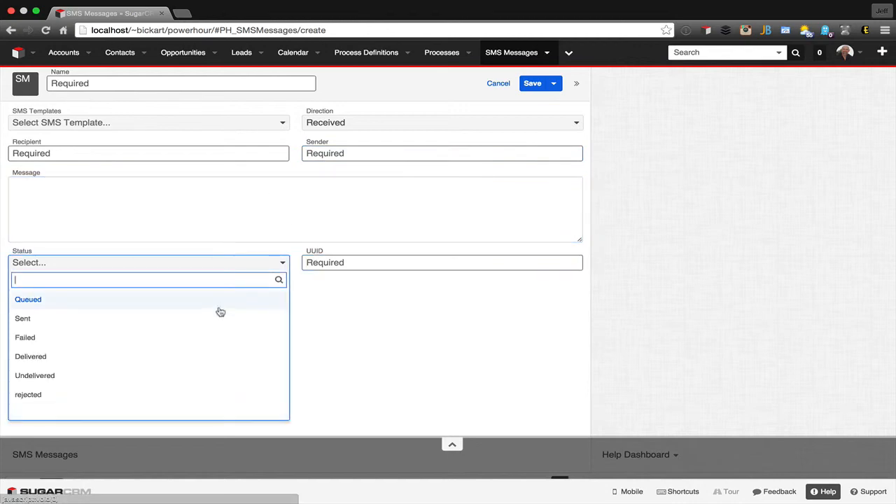
{"action": "left_click", "coordinate": [153, 414]}
{"action": "left_click", "coordinate": [217, 263]}
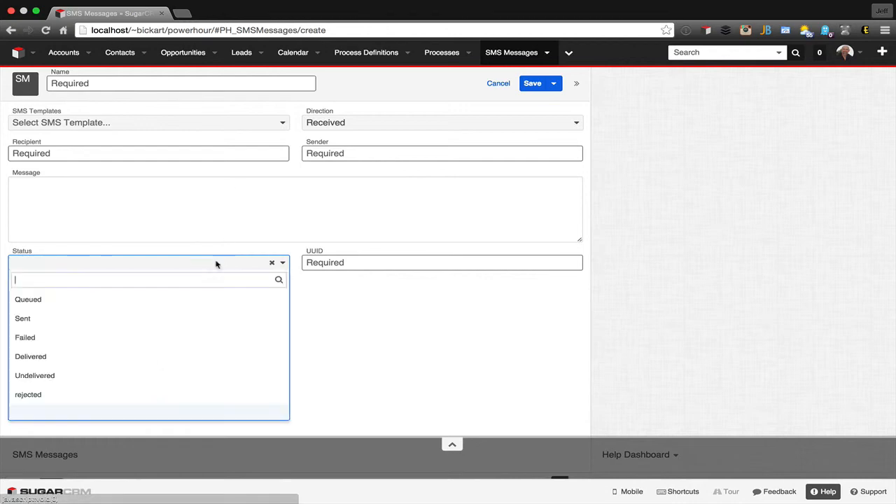
{"action": "left_click", "coordinate": [139, 390]}
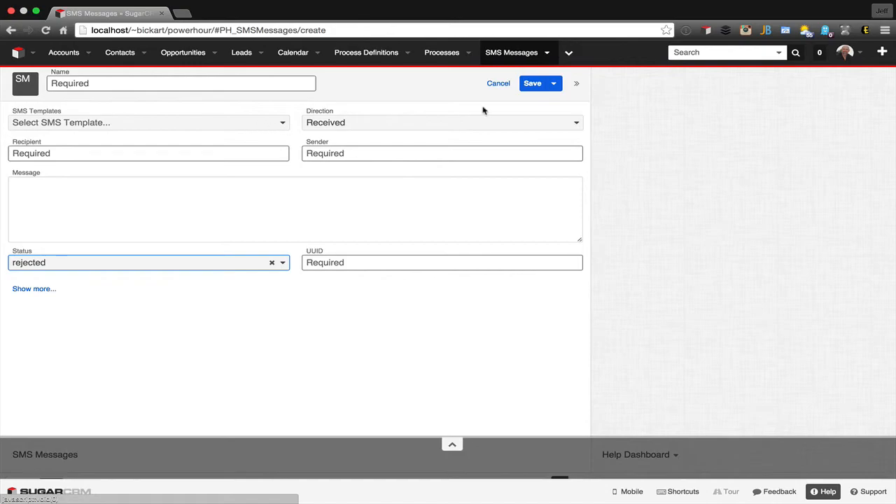
- Abandon the unsaved record and open the SMSMessages module of the SMSMessages package in Module Builder
{"action": "left_click", "coordinate": [860, 58]}
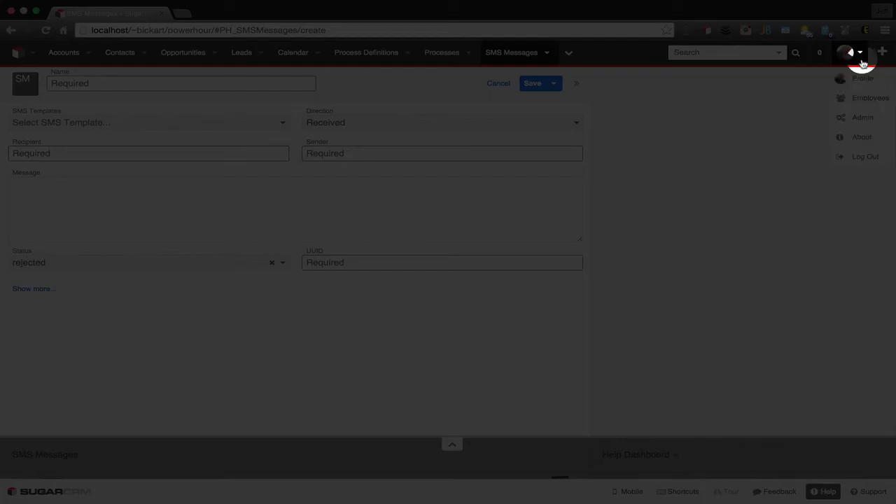
{"action": "left_click", "coordinate": [854, 119]}
{"action": "left_click", "coordinate": [483, 112]}
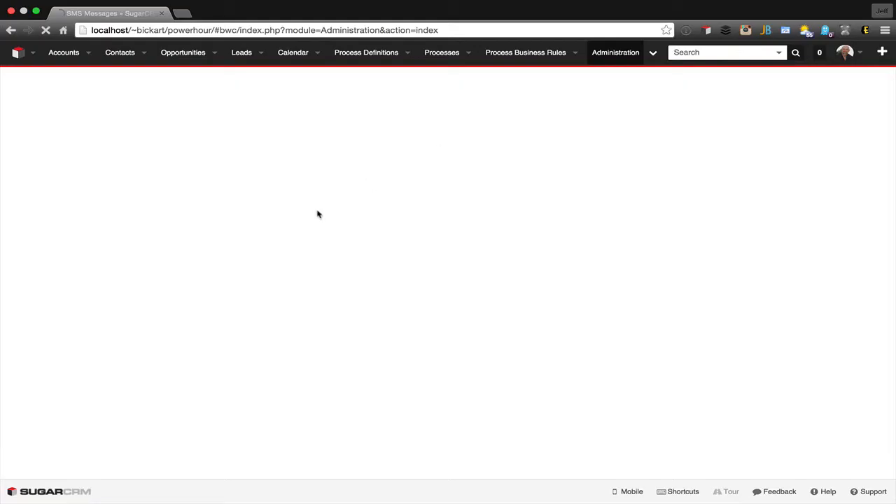
{"action": "scroll", "coordinate": [272, 268], "scroll_direction": "down", "scroll_amount": 10}
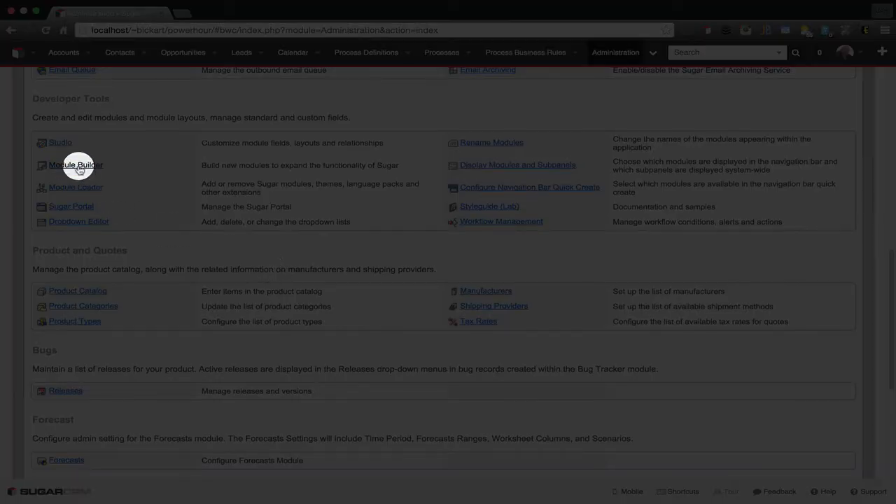
{"action": "left_click", "coordinate": [79, 164]}
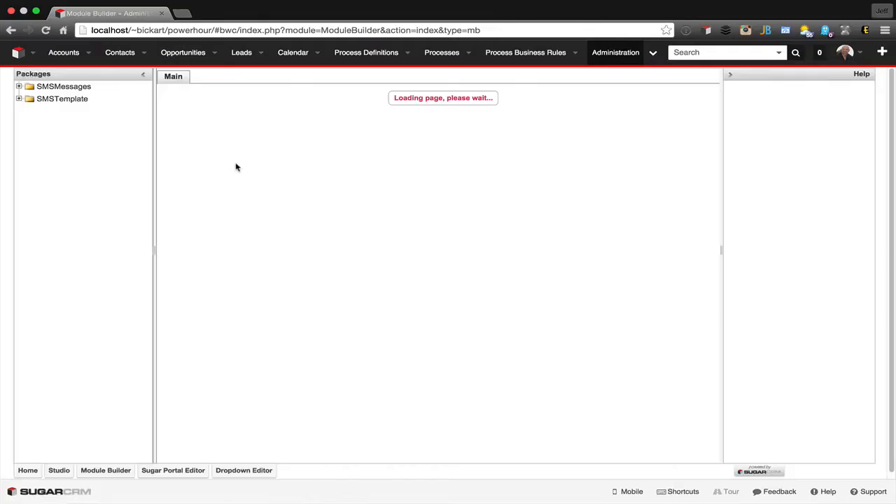
{"action": "left_click", "coordinate": [420, 138]}
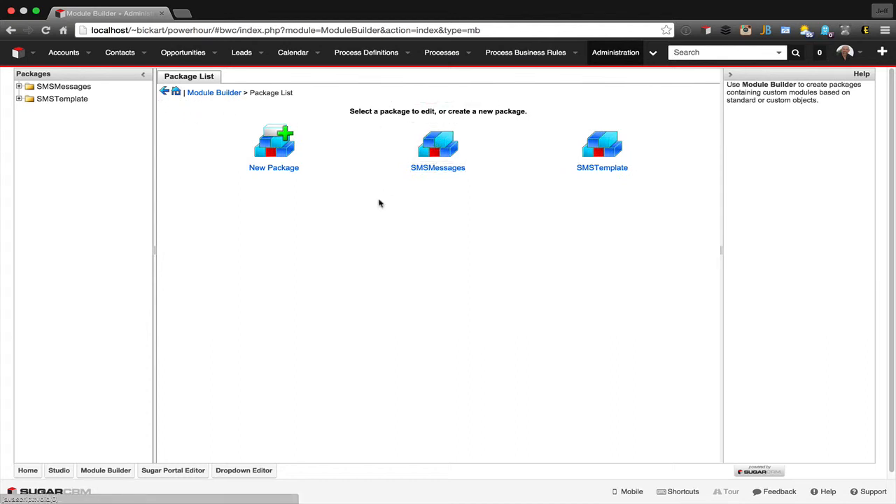
{"action": "left_click", "coordinate": [303, 262]}
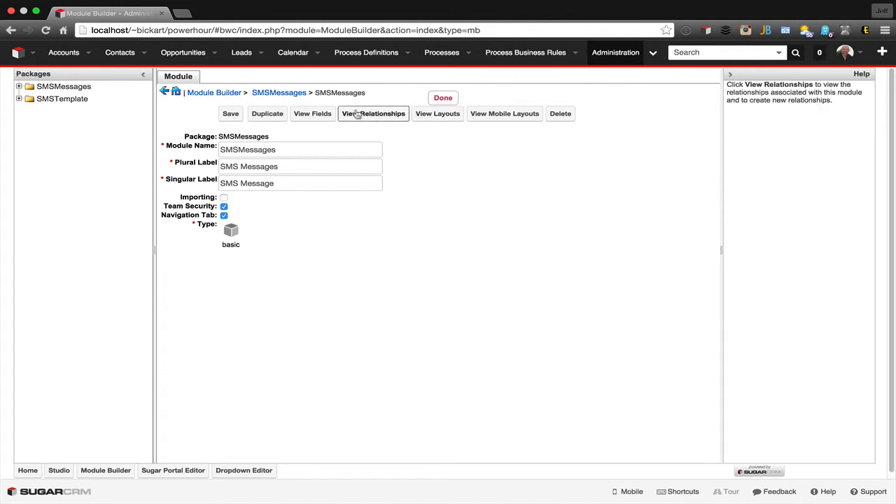
- Open the status field's ph_sms_message_status_list for editing and move the blank item to the start of the list
{"action": "left_click", "coordinate": [305, 114]}
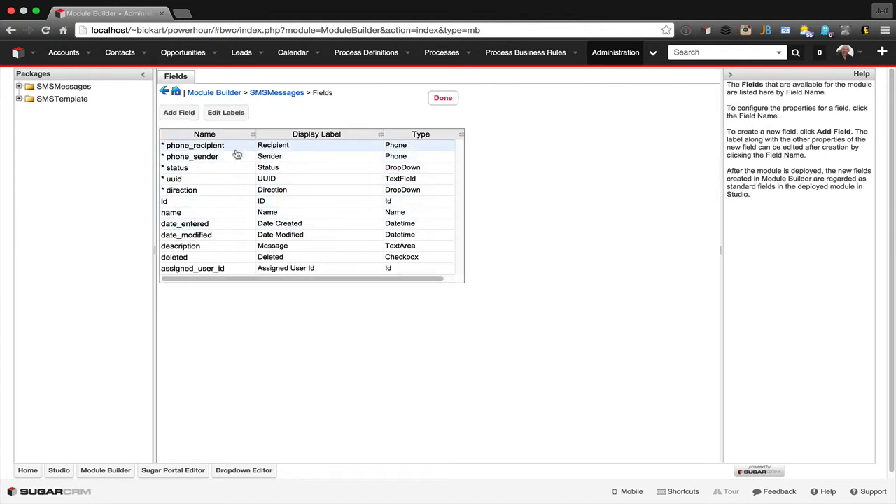
{"action": "left_click", "coordinate": [233, 170]}
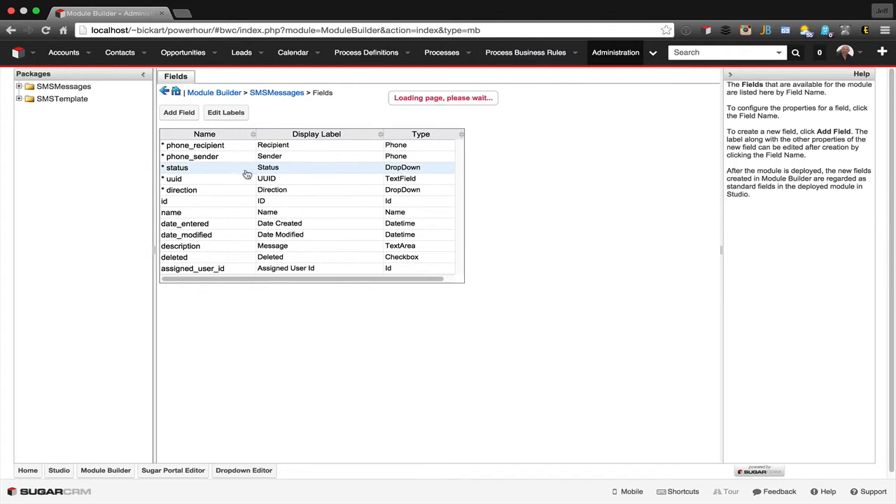
{"action": "left_click", "coordinate": [233, 223]}
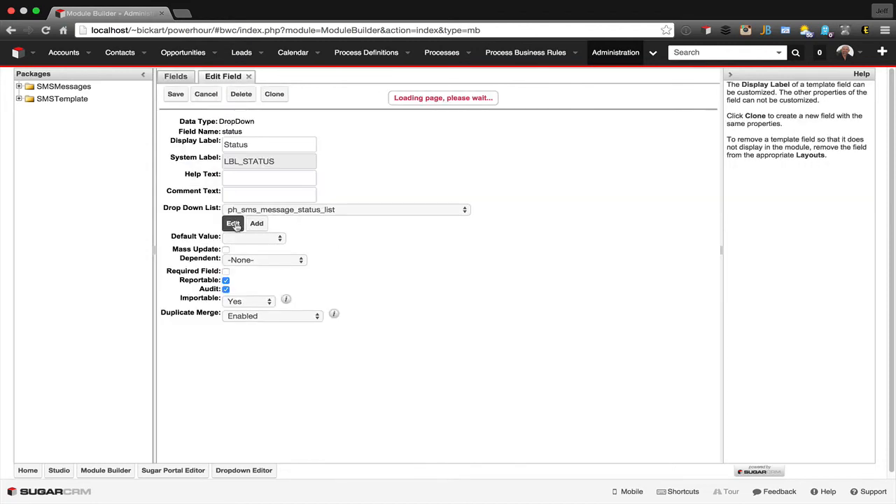
{"action": "left_click_drag", "start_coordinate": [207, 311], "coordinate": [207, 183]}
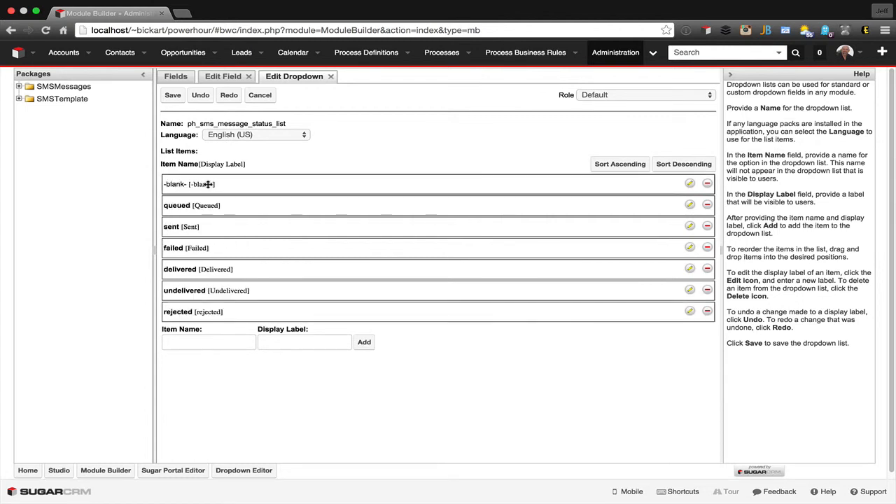
- Set the rejected item's display label to Rejected and save the dropdown list
{"action": "left_click", "coordinate": [689, 312]}
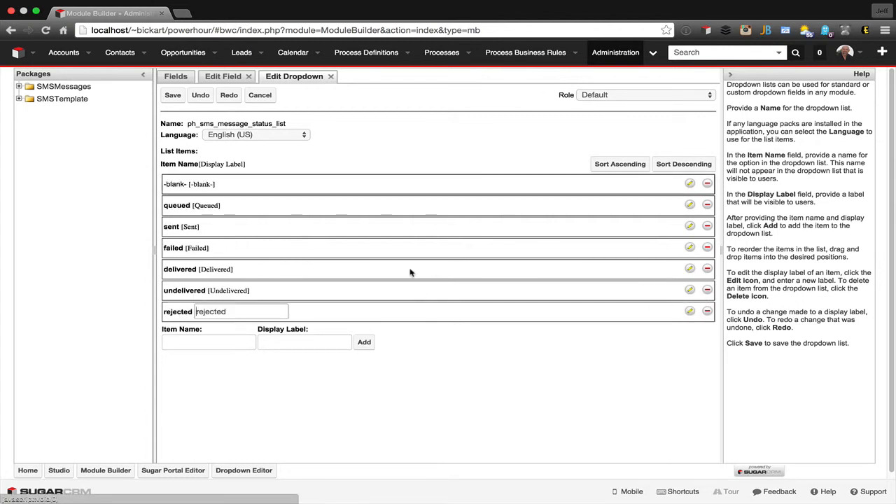
{"action": "left_click", "coordinate": [199, 312]}
{"action": "key", "text": "BackSpace"}
{"action": "type", "text": "R"}
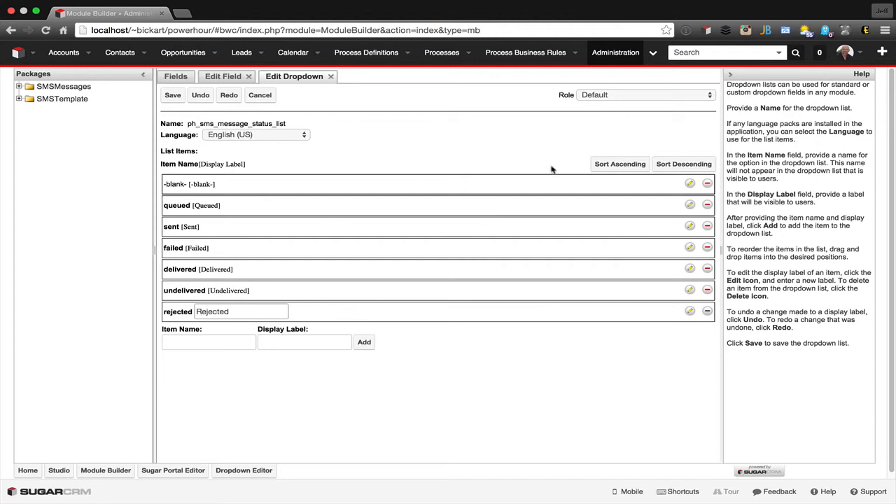
{"action": "left_click", "coordinate": [172, 96]}
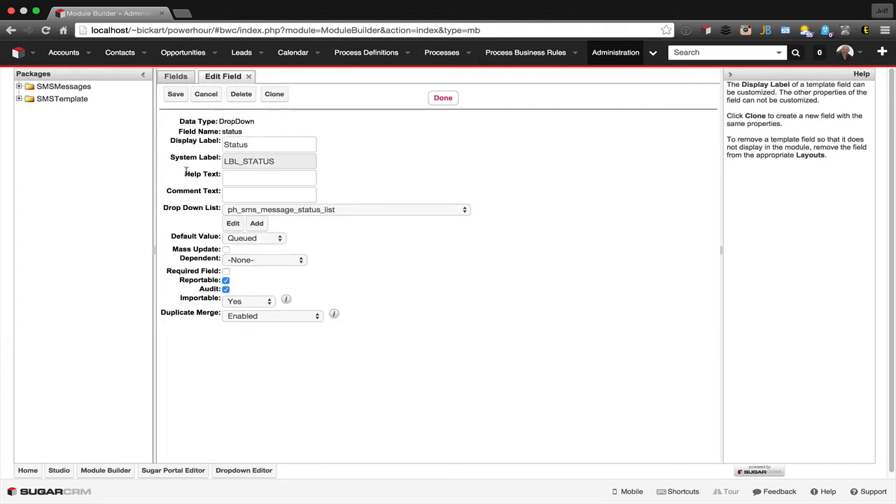
- Set the status field's default value to the blank item and save the field
{"action": "left_click", "coordinate": [245, 240]}
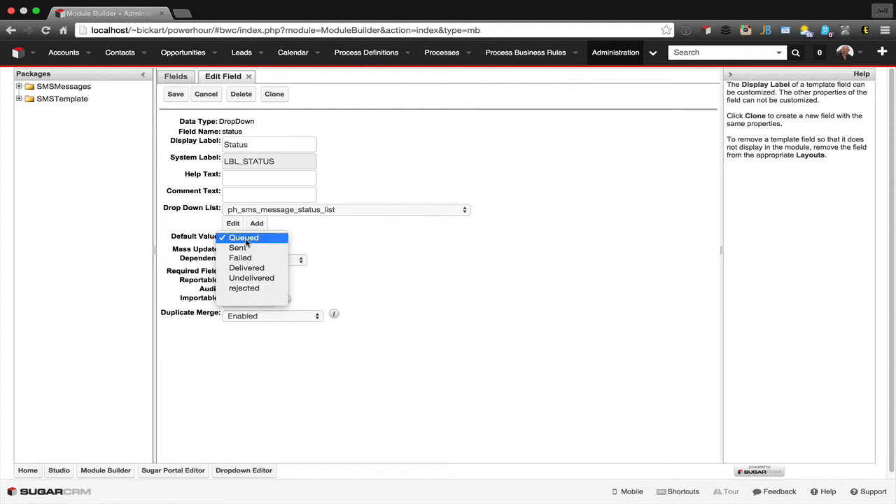
{"action": "left_click", "coordinate": [244, 299]}
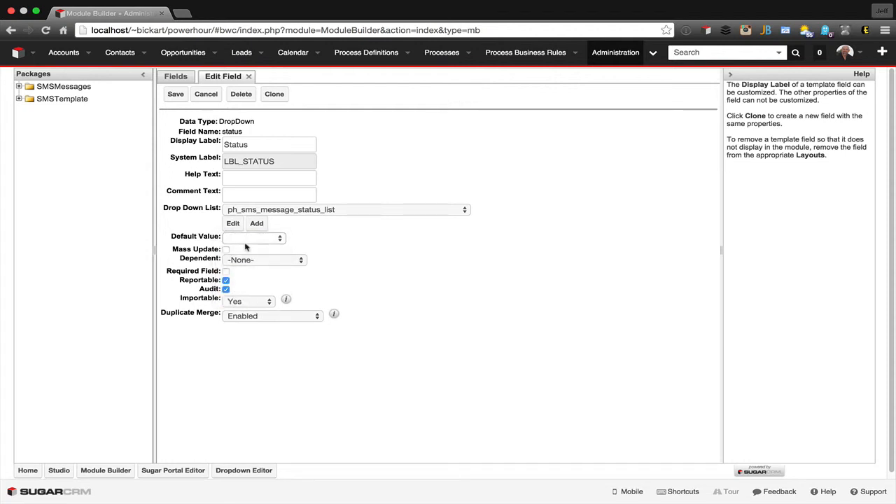
{"action": "left_click", "coordinate": [176, 94]}
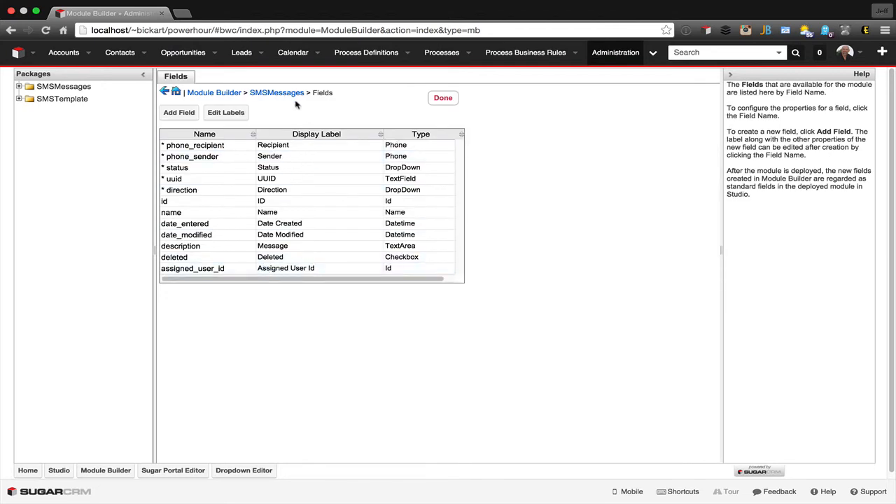
- Return to the SMSMessages package and redeploy it, accepting that Studio customizations are overwritten
{"action": "left_click", "coordinate": [281, 96]}
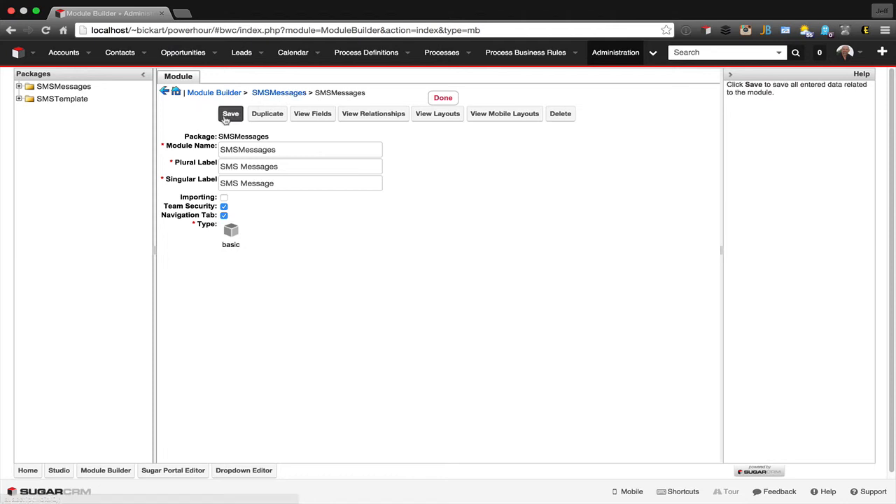
{"action": "left_click", "coordinate": [284, 95]}
{"action": "left_click", "coordinate": [286, 97]}
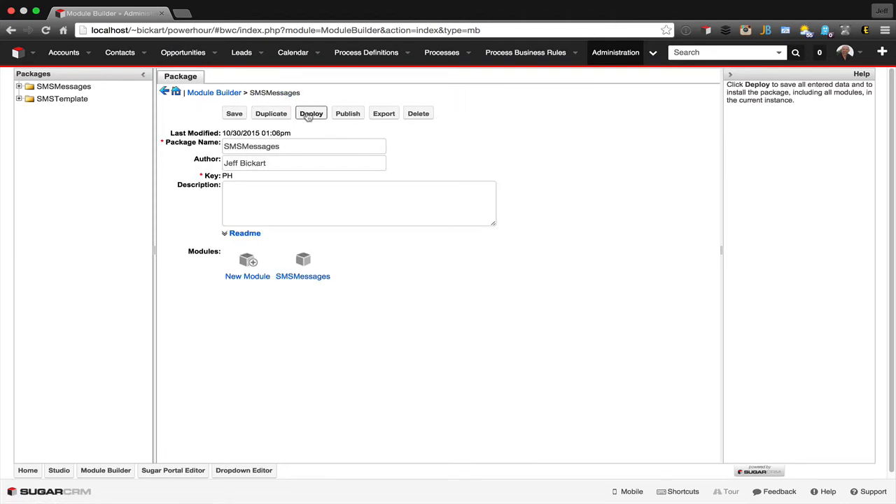
{"action": "left_click", "coordinate": [309, 114]}
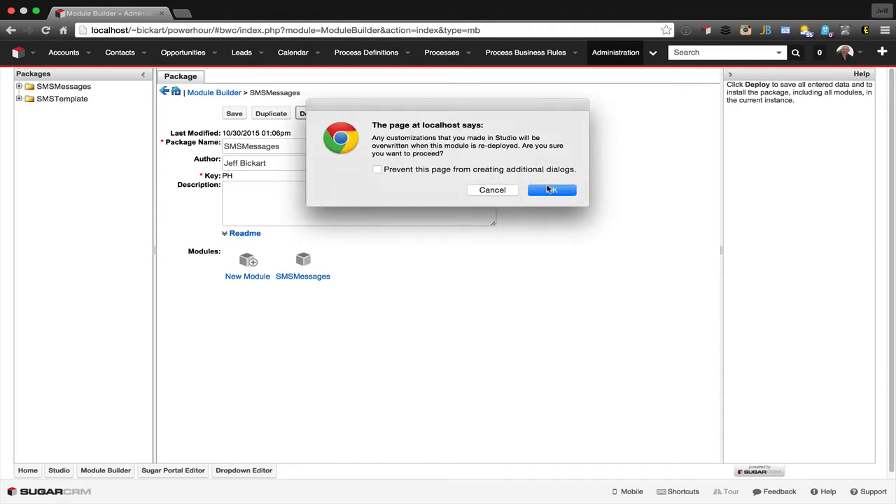
{"action": "left_click", "coordinate": [550, 190]}
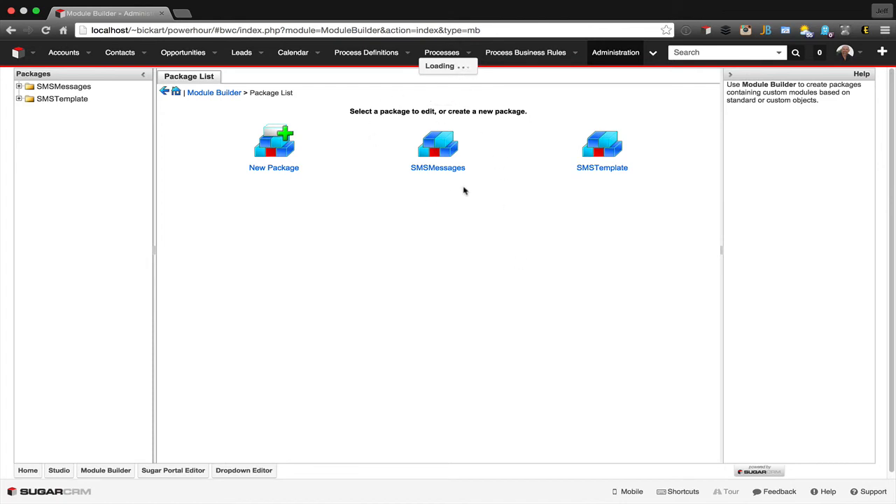
- Start a new SMS Messages record and check its Status options, UUID field and additional hidden fields
{"action": "left_click", "coordinate": [654, 55]}
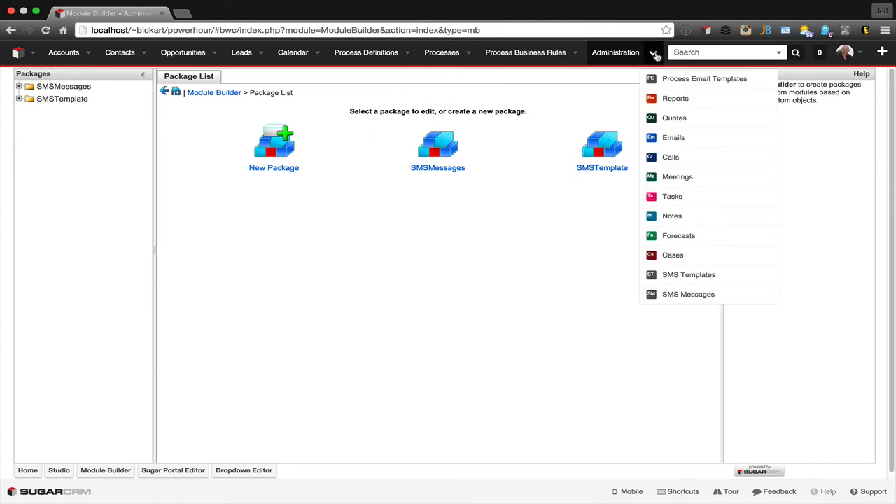
{"action": "left_click", "coordinate": [678, 295]}
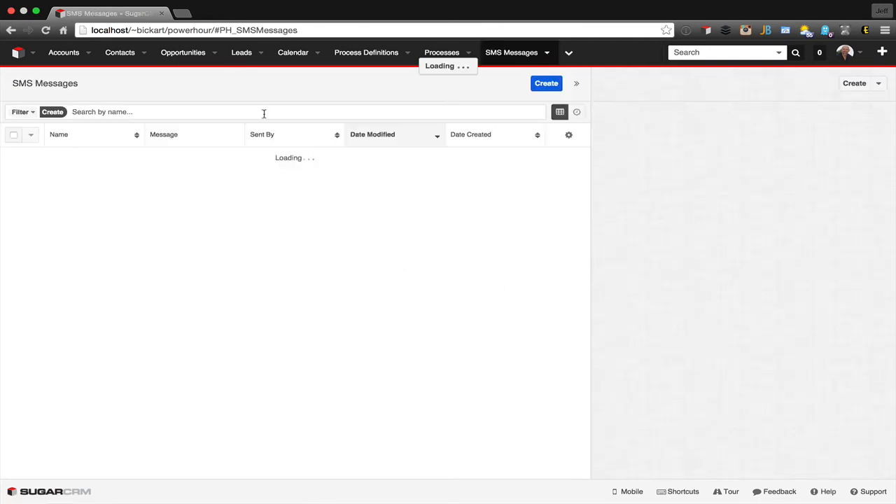
{"action": "left_click", "coordinate": [540, 89]}
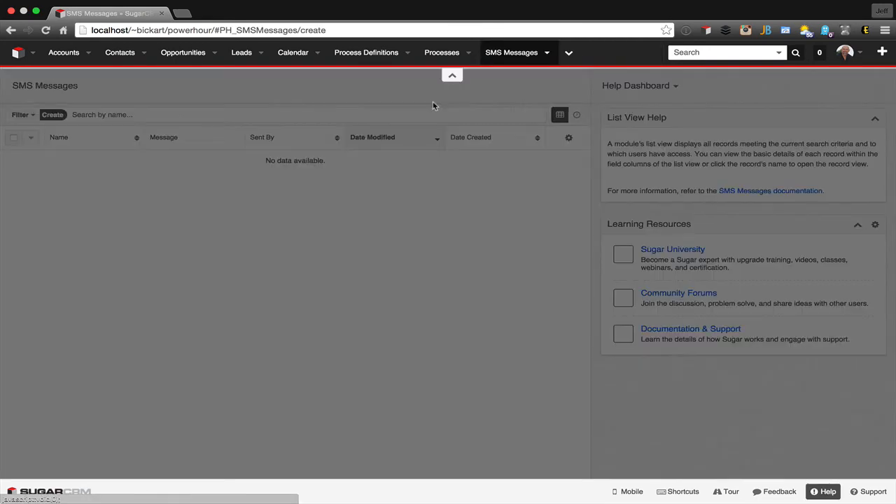
{"action": "left_click", "coordinate": [226, 262]}
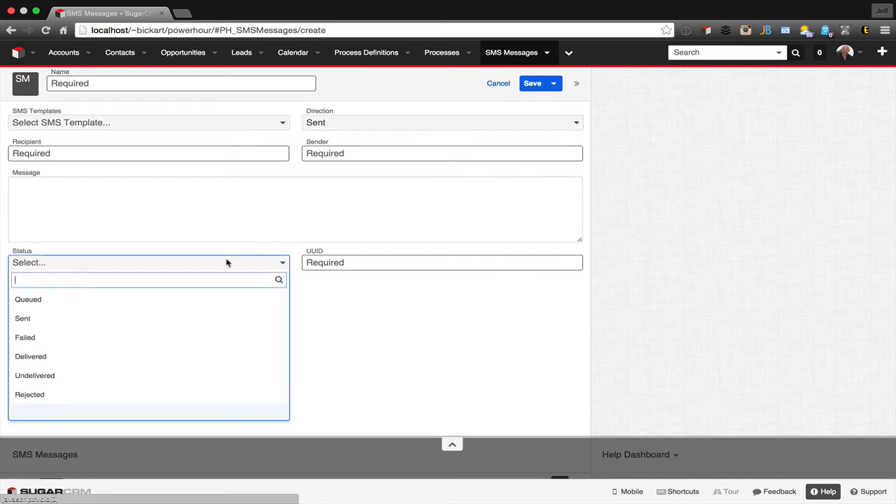
{"action": "left_click", "coordinate": [225, 225]}
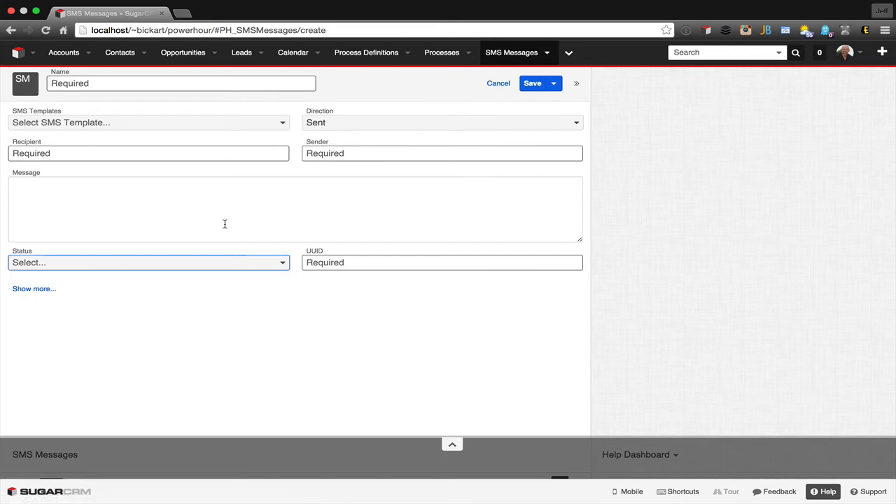
{"action": "left_click", "coordinate": [372, 265]}
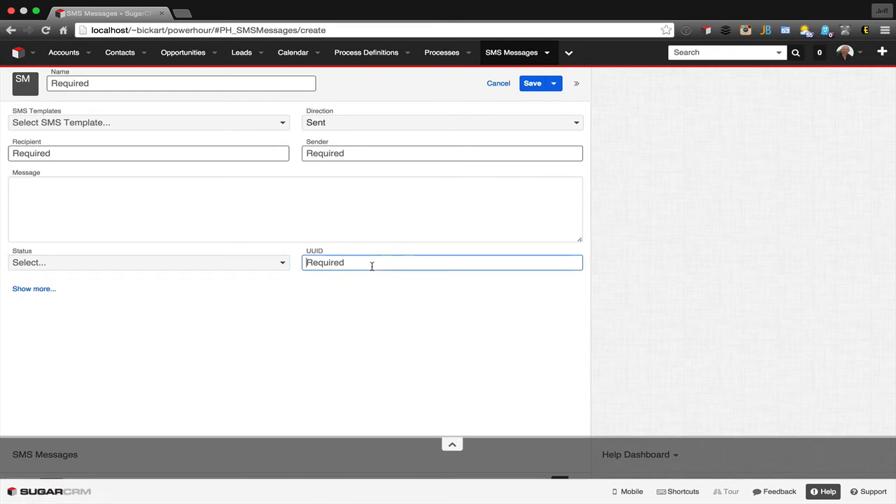
{"action": "left_click", "coordinate": [46, 293]}
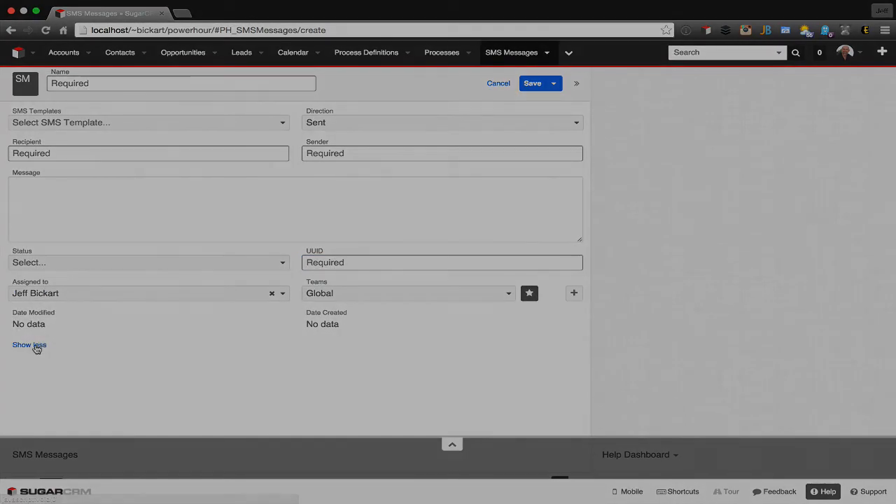